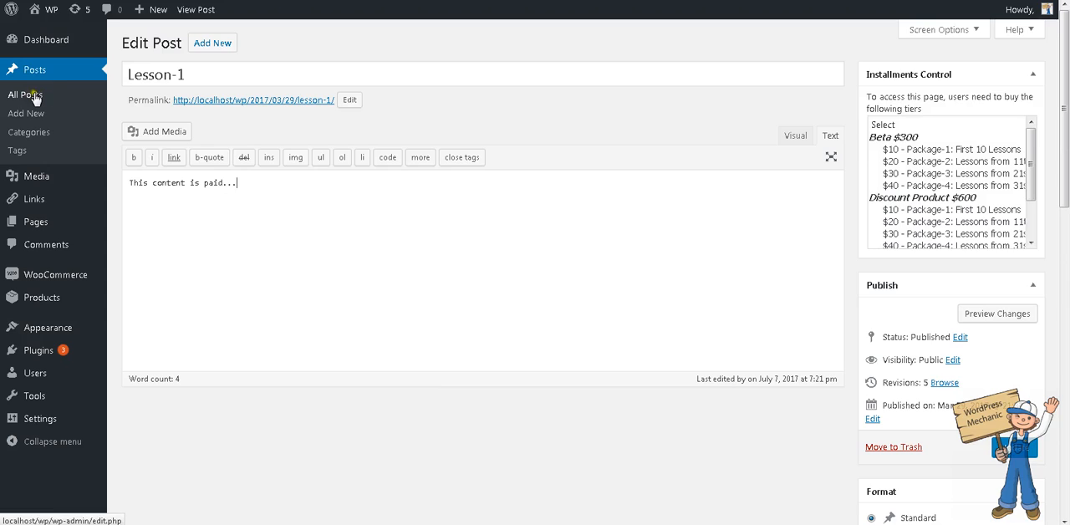
- Review the Lesson-1 post's title, paid content and assigned WordPress Course category
mouse_move(20, 224)
drag(194, 77, 49, 81)
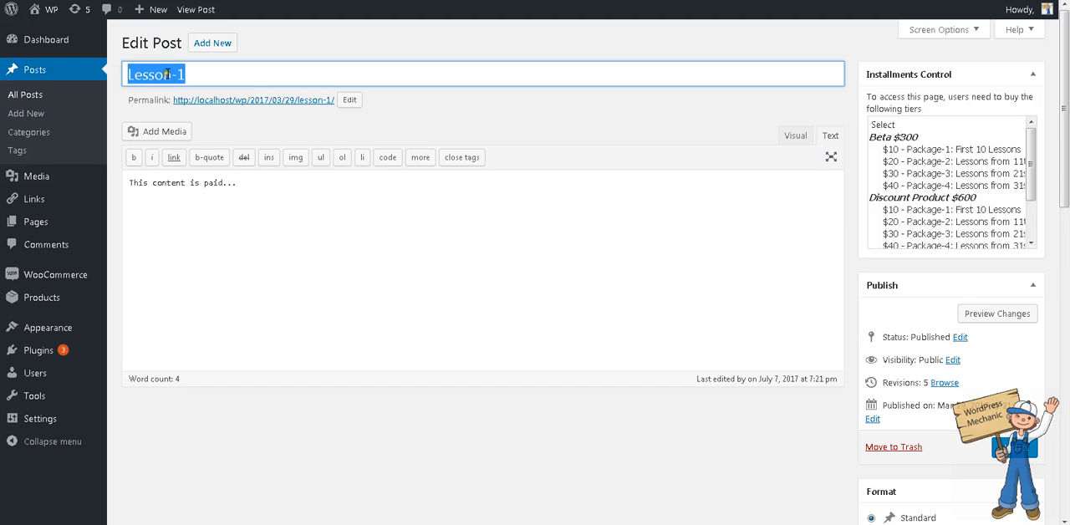
drag(266, 186, 33, 192)
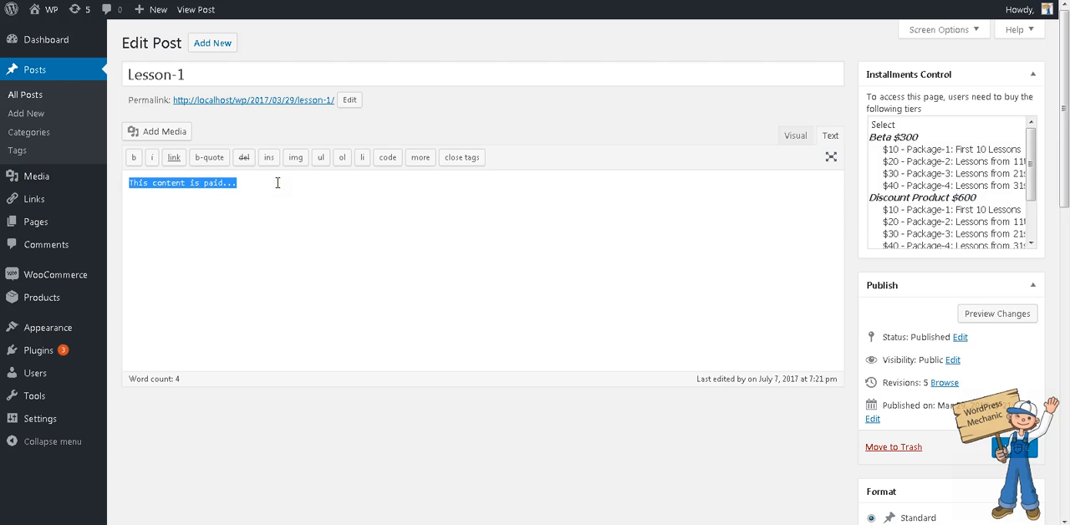
scroll(716, 222, down, 5)
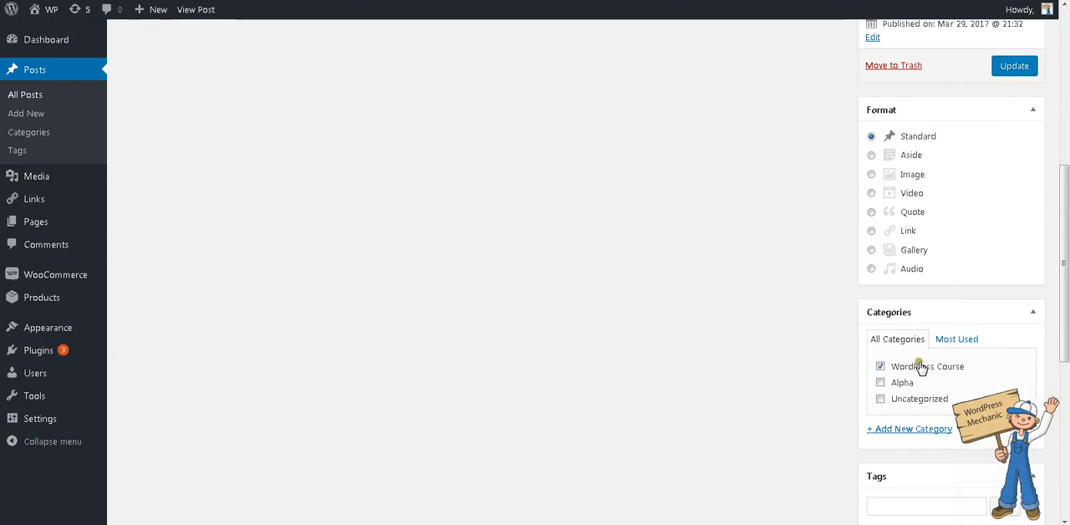
click(908, 429)
scroll(482, 210, up, 5)
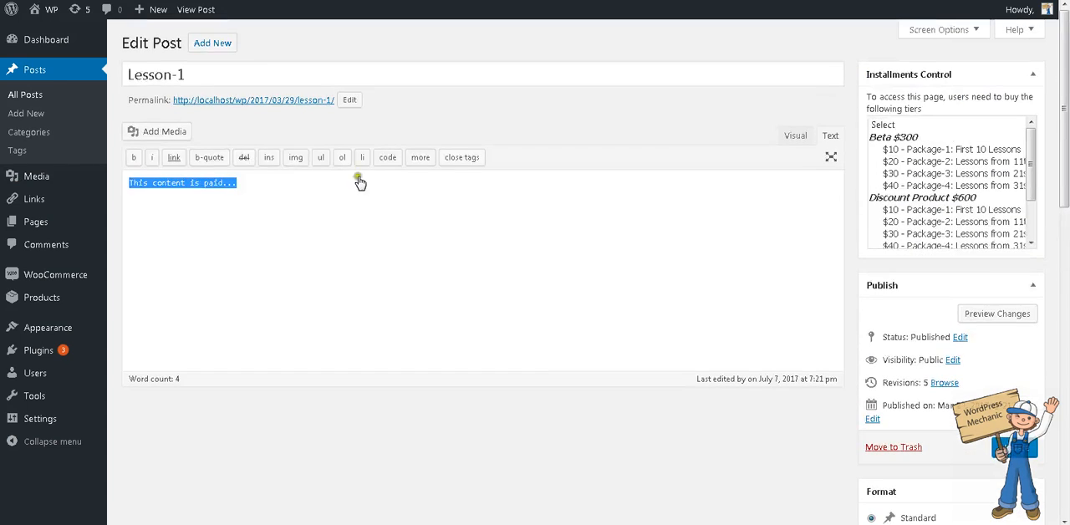
click(307, 204)
scroll(740, 250, down, 5)
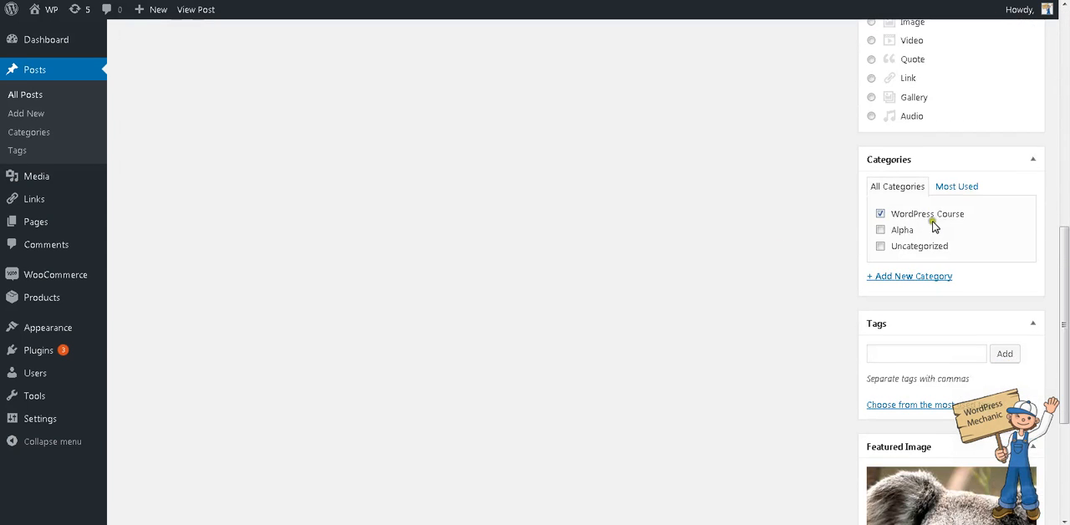
scroll(911, 215, up, 5)
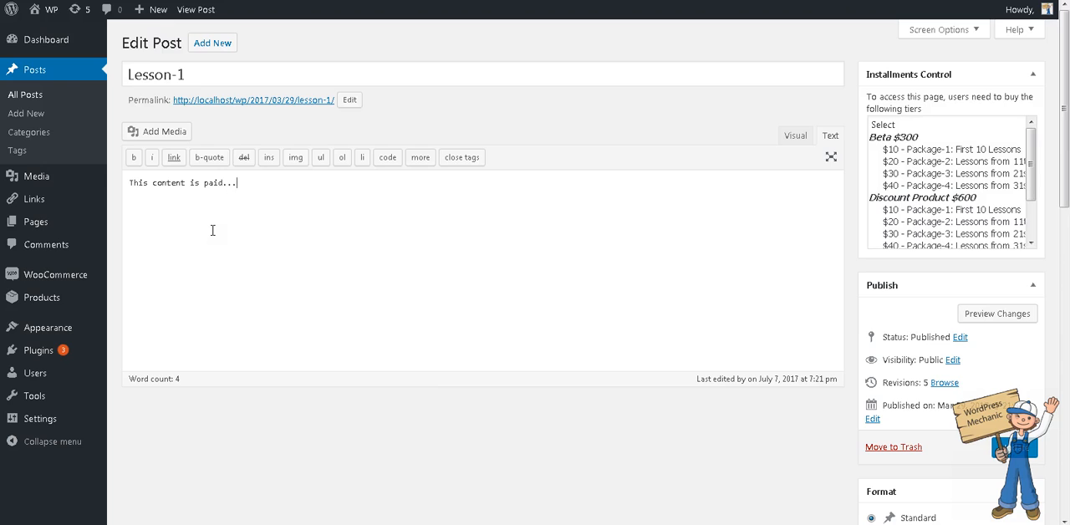
drag(221, 74, 67, 67)
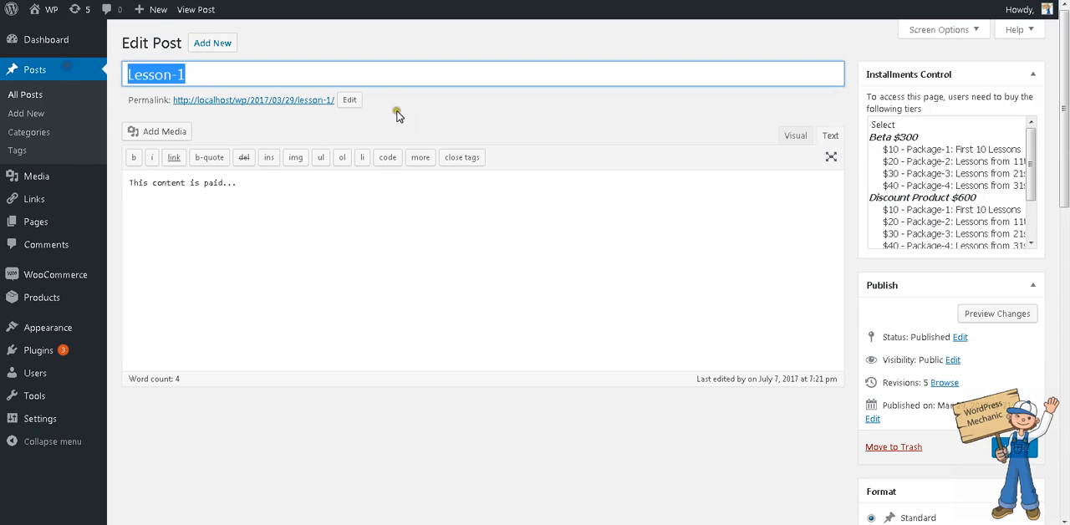
scroll(949, 310, down, 5)
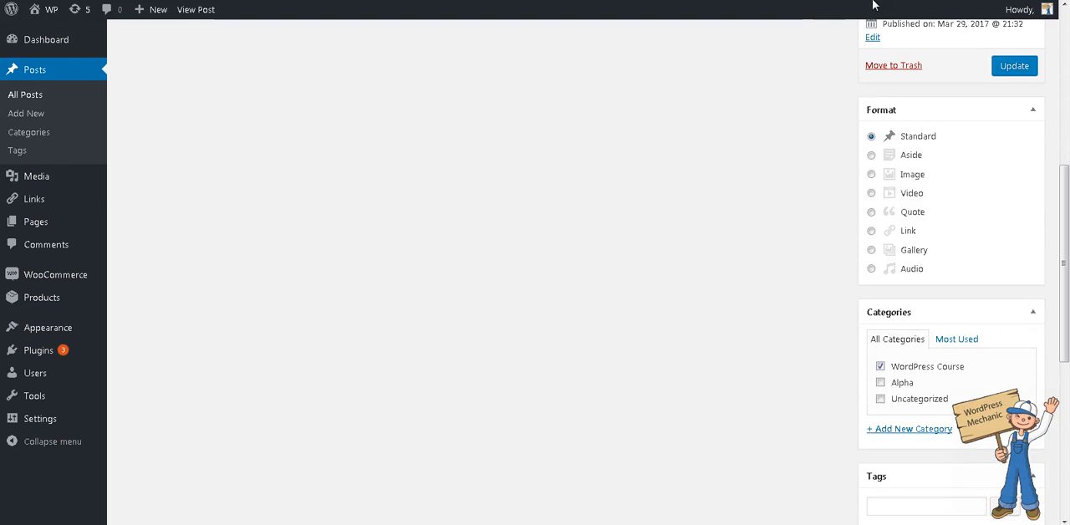
scroll(680, 125, up, 5)
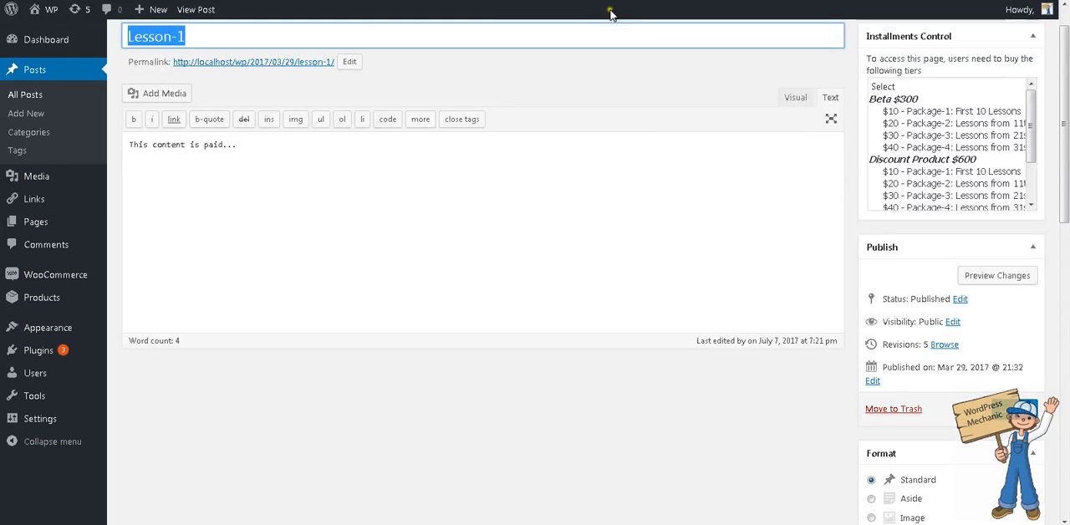
- Copy the Lesson-1 post's permalink and check the Lesson-1 link on the Online Course for WordPress Beginners page
right_click(309, 65)
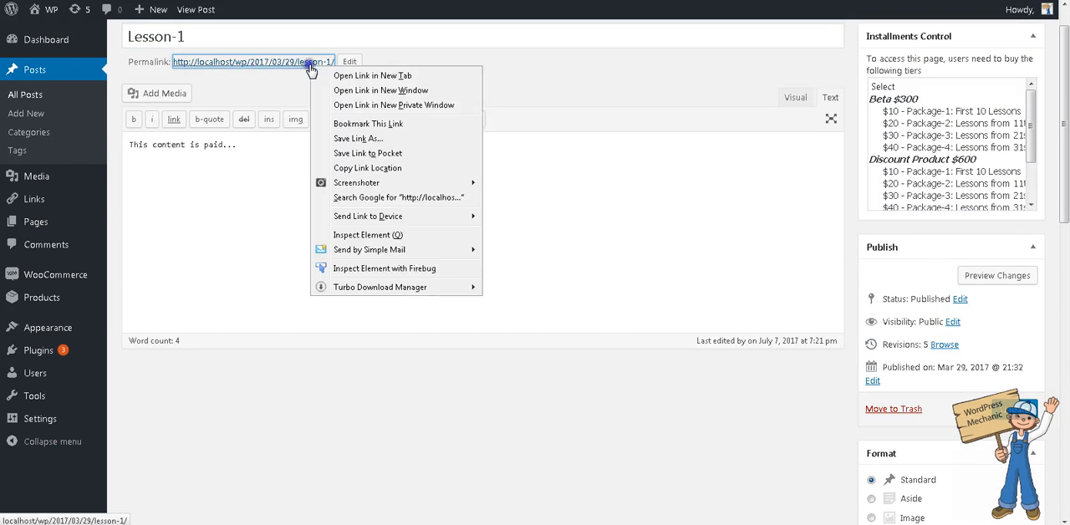
click(378, 169)
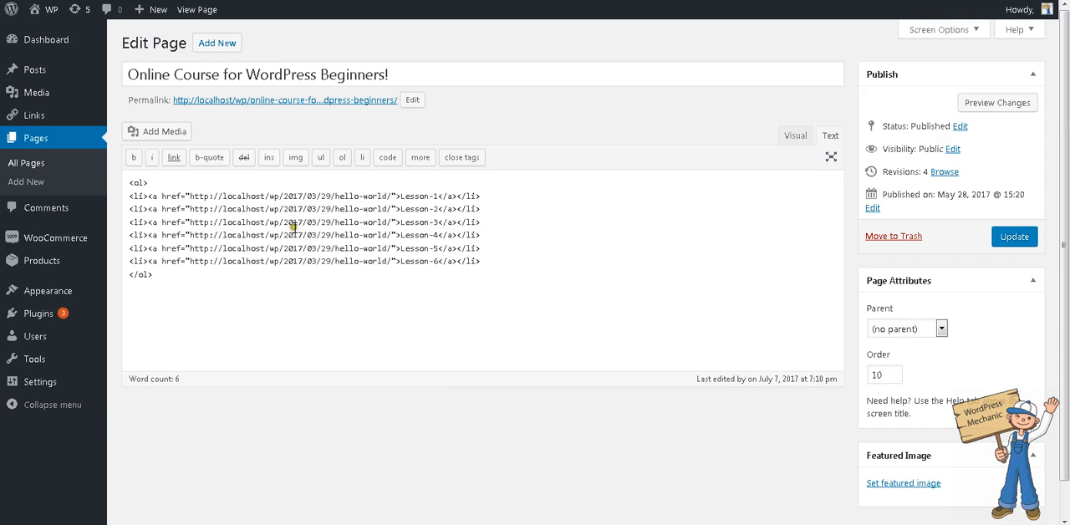
click(256, 195)
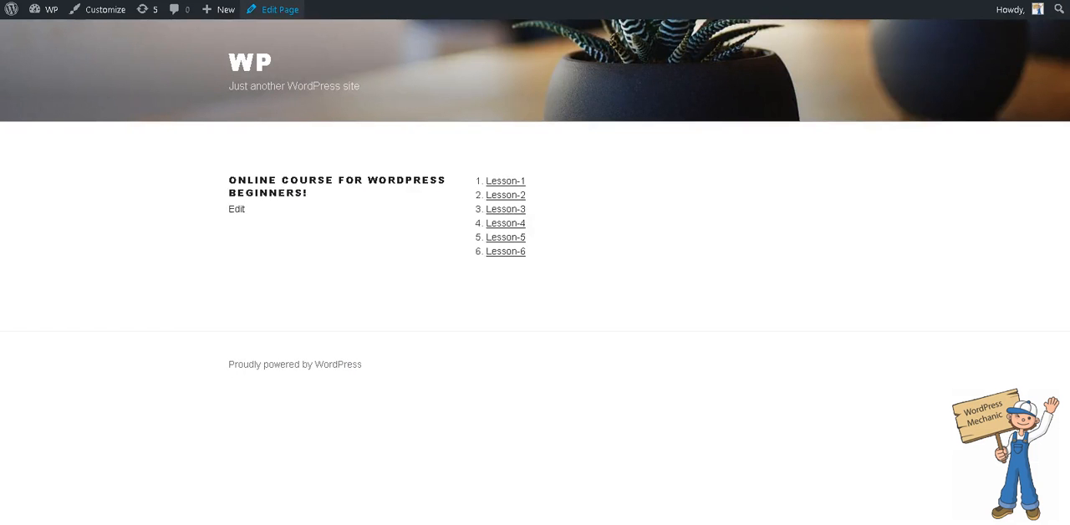
click(516, 185)
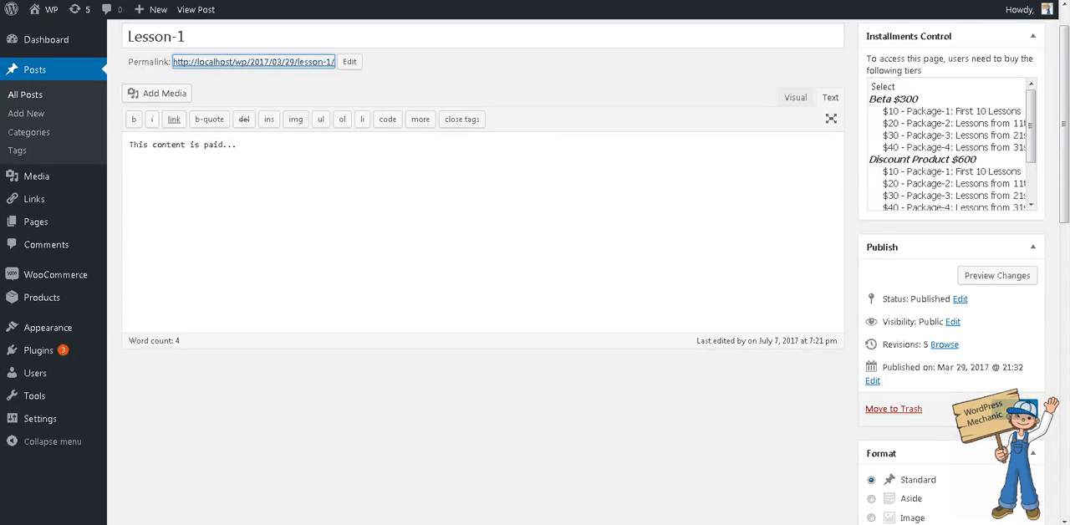
- Return to the Lesson-1 post and look through the product tiers offered in its Installments Control list
click(548, 311)
scroll(370, 180, up, 1)
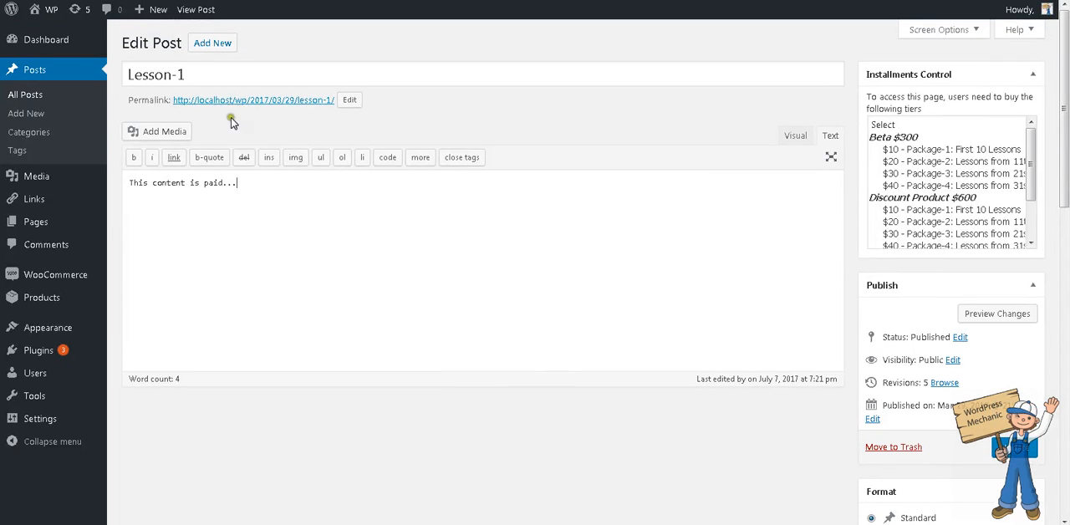
scroll(1016, 174, down, 2)
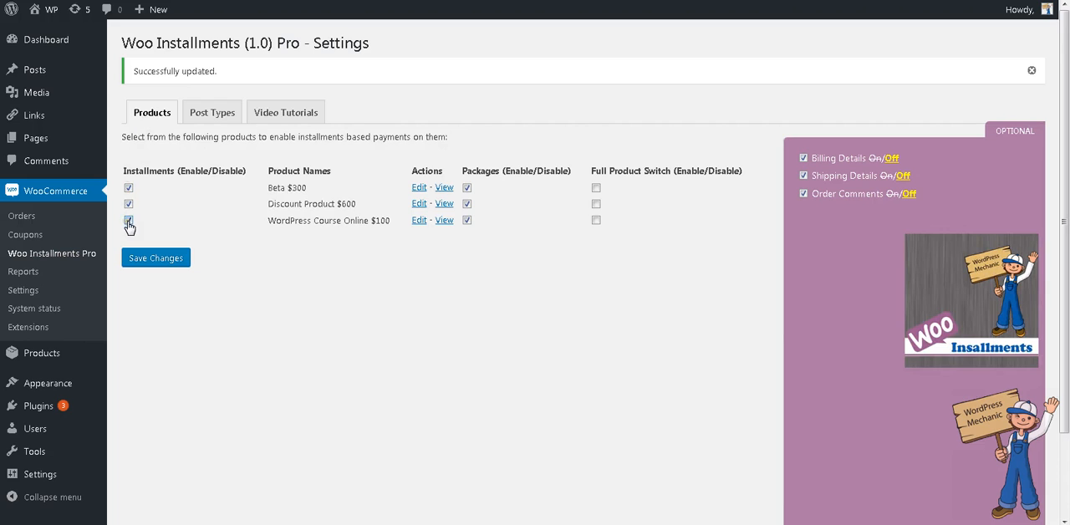
- In the Woo Installments Pro post type settings, try toggling the installment control metabox for Page, Product and Product Variation
click(190, 118)
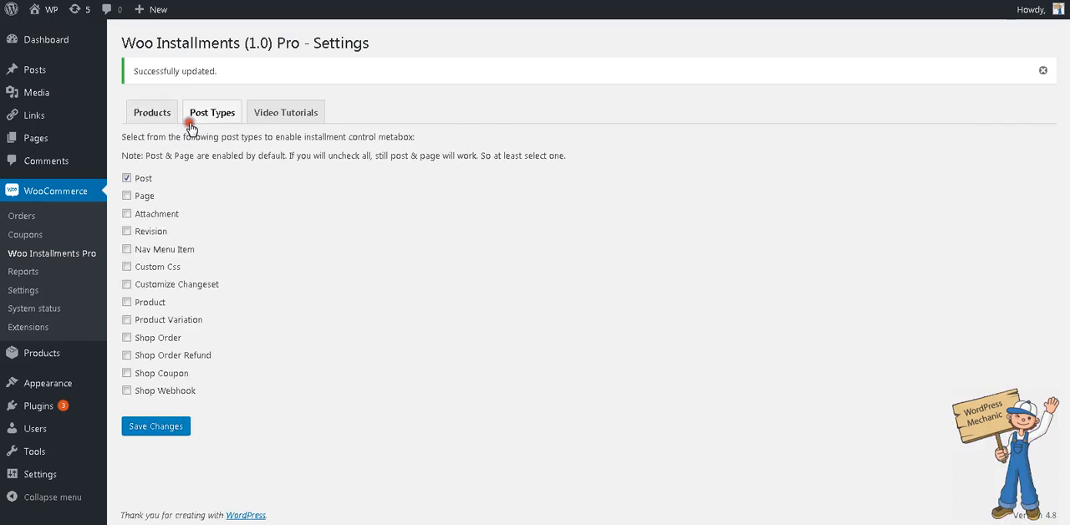
click(127, 196)
click(127, 196)
click(127, 302)
click(126, 320)
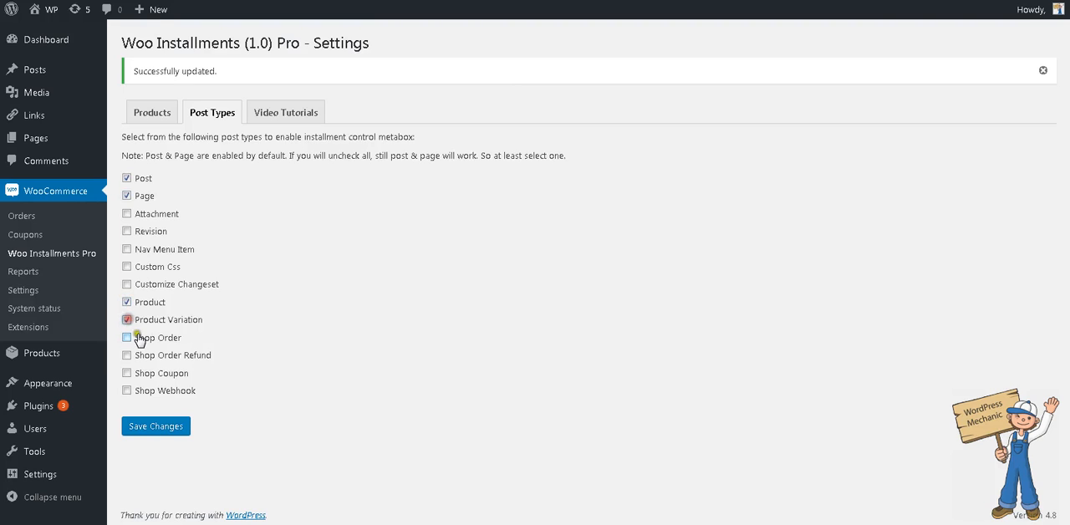
click(127, 303)
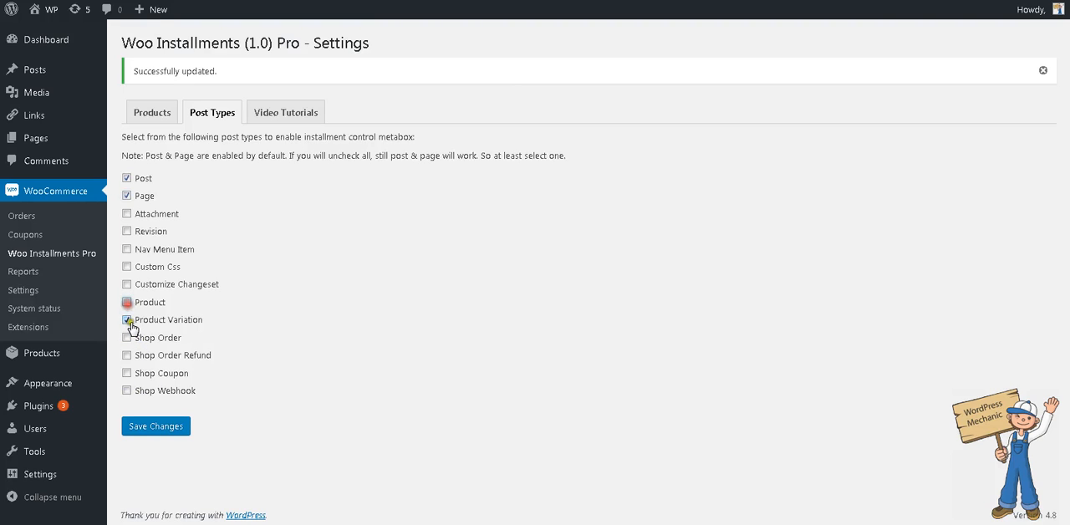
click(127, 319)
- Examine the full list of post types that can carry the installment control metabox, from Post to Shop Webhook
click(144, 214)
click(160, 304)
click(192, 397)
drag(192, 399, 130, 178)
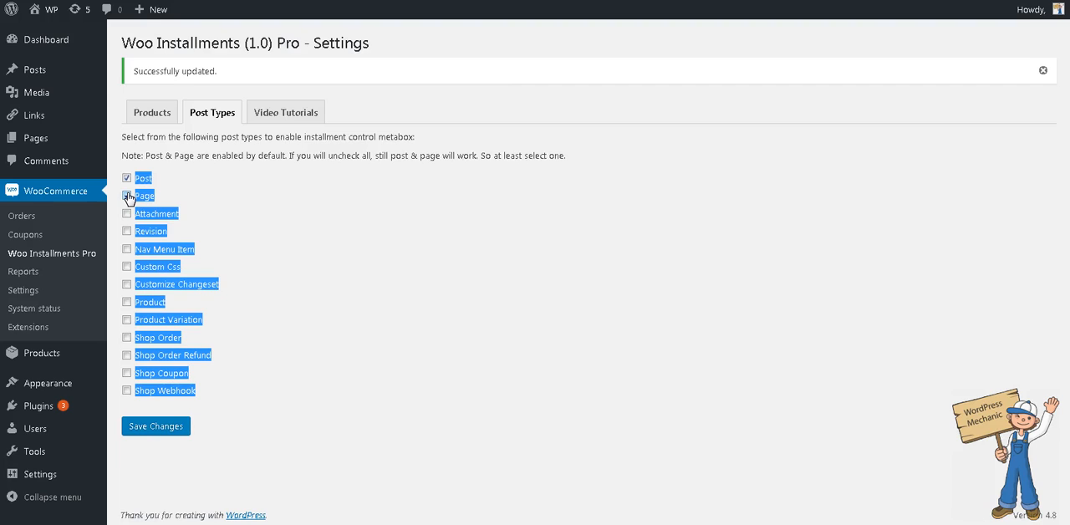
click(128, 197)
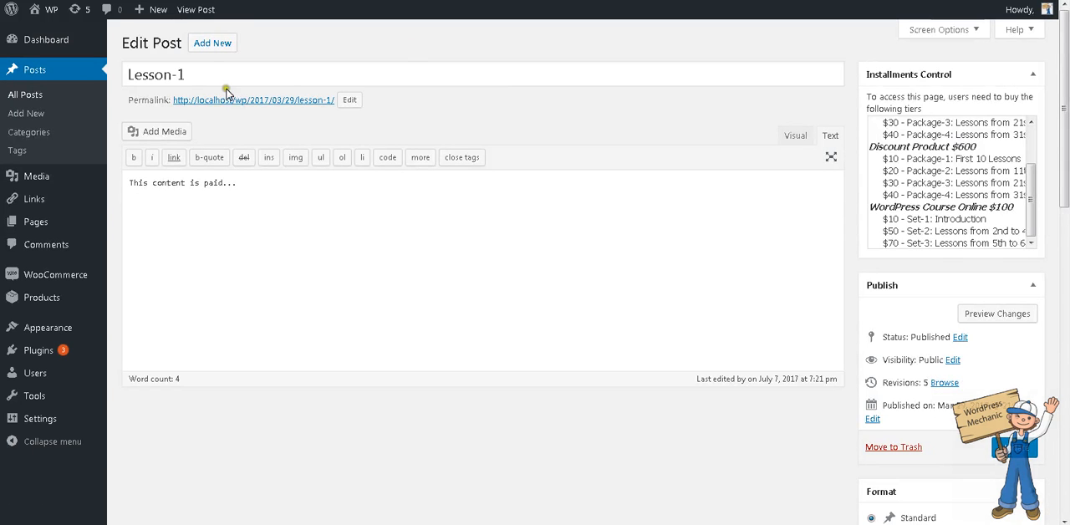
- Go from the Lesson-1 post to the WordPress Course Online product and review its title and description
click(216, 72)
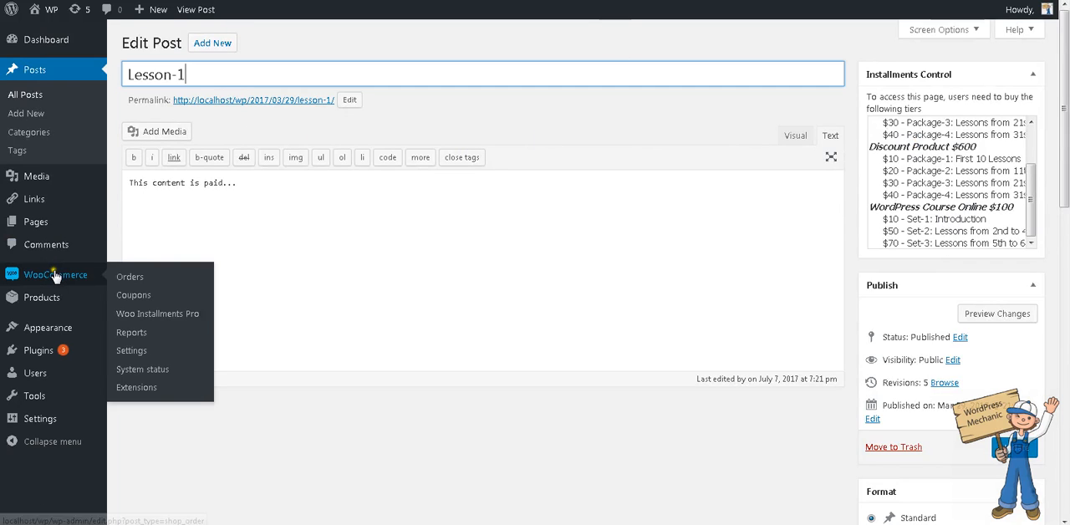
mouse_move(72, 298)
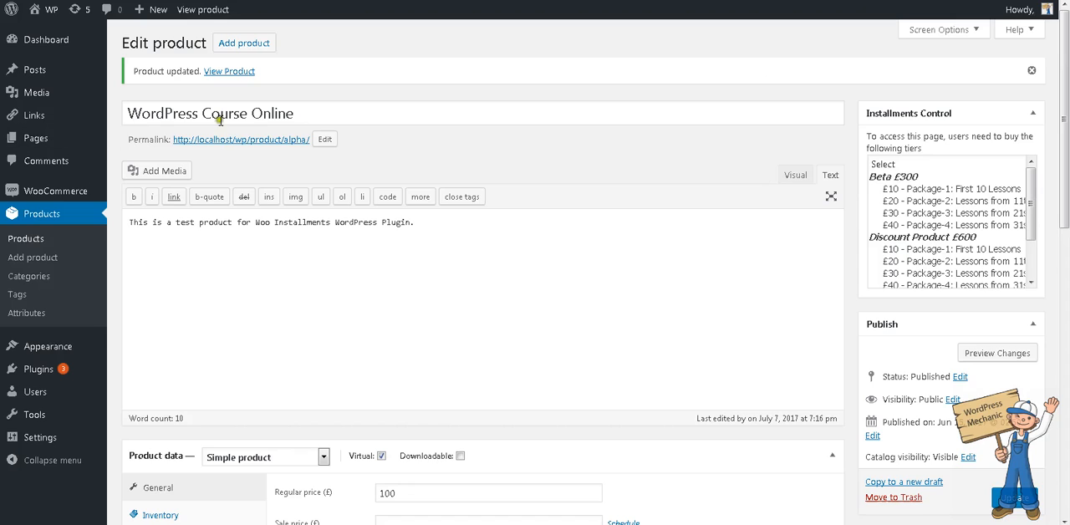
click(284, 115)
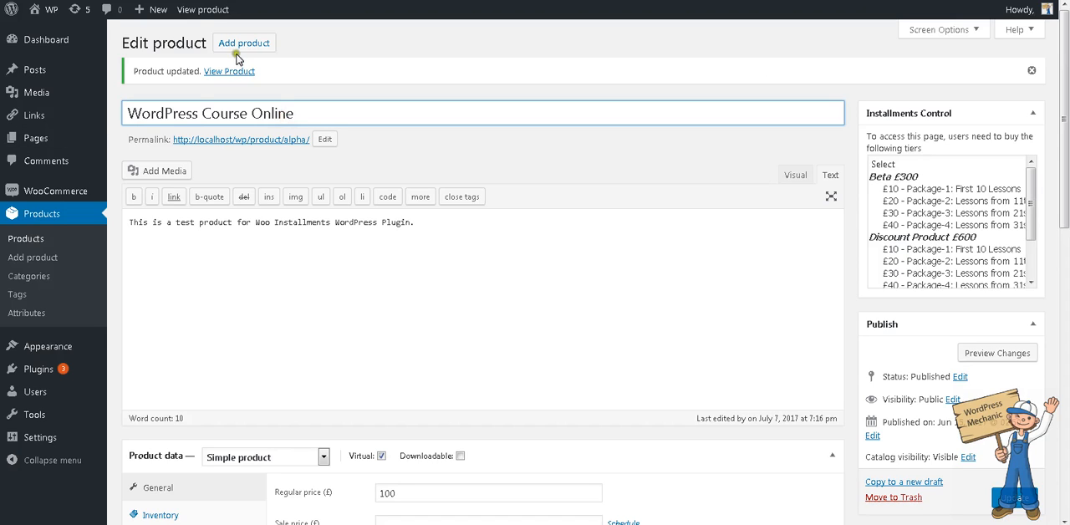
drag(150, 114, 458, 127)
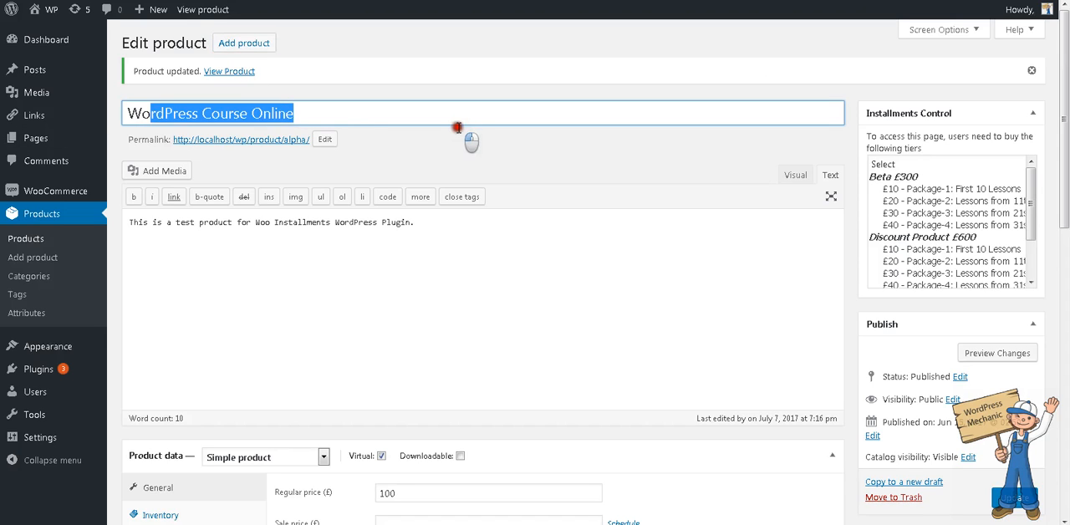
drag(487, 224, 117, 247)
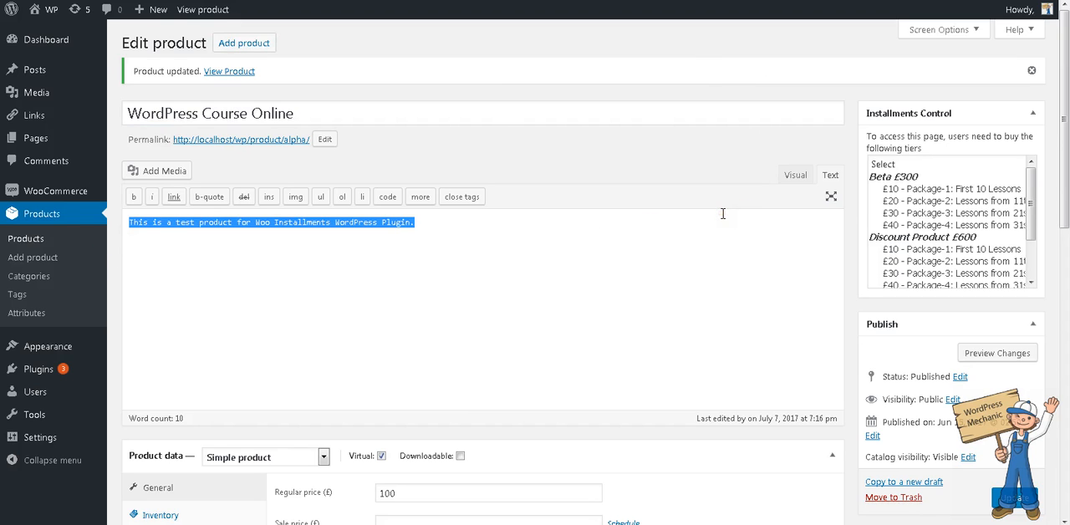
- Check the regular price in the WordPress Course Online product's general data
scroll(723, 213, down, 4)
scroll(718, 406, up, 4)
triple_click(613, 252)
scroll(641, 242, down, 4)
scroll(641, 241, up, 1)
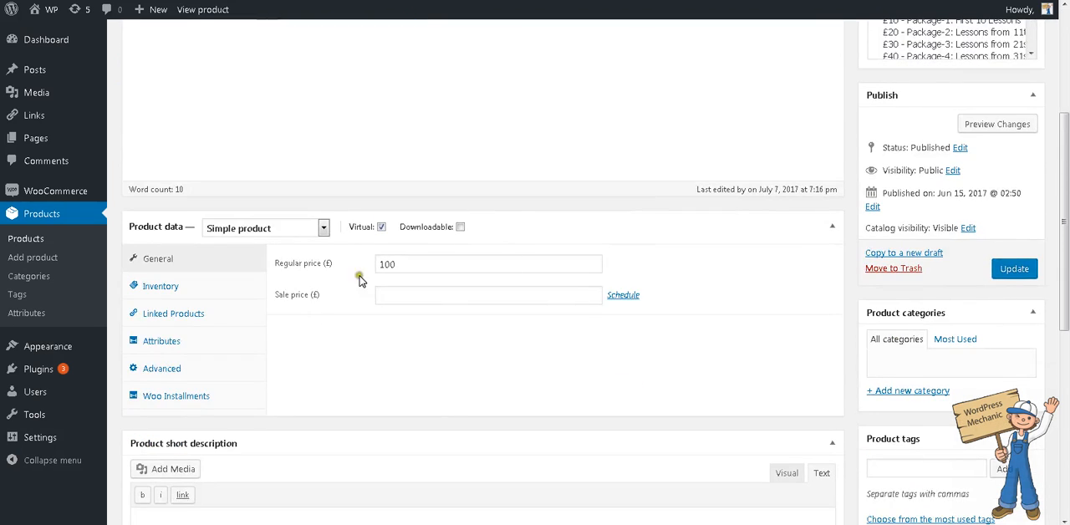
click(384, 266)
double_click(383, 266)
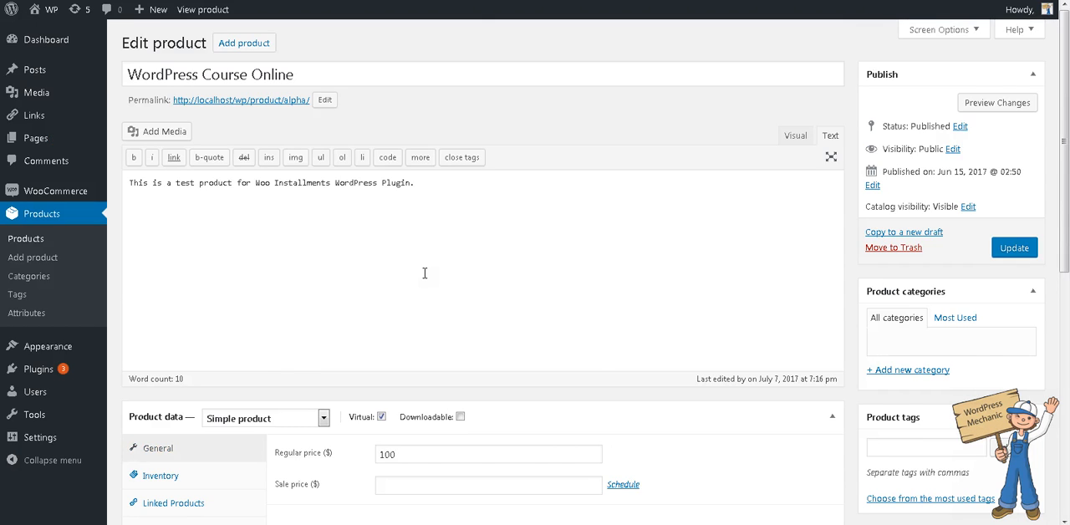
scroll(425, 273, down, 3)
double_click(433, 227)
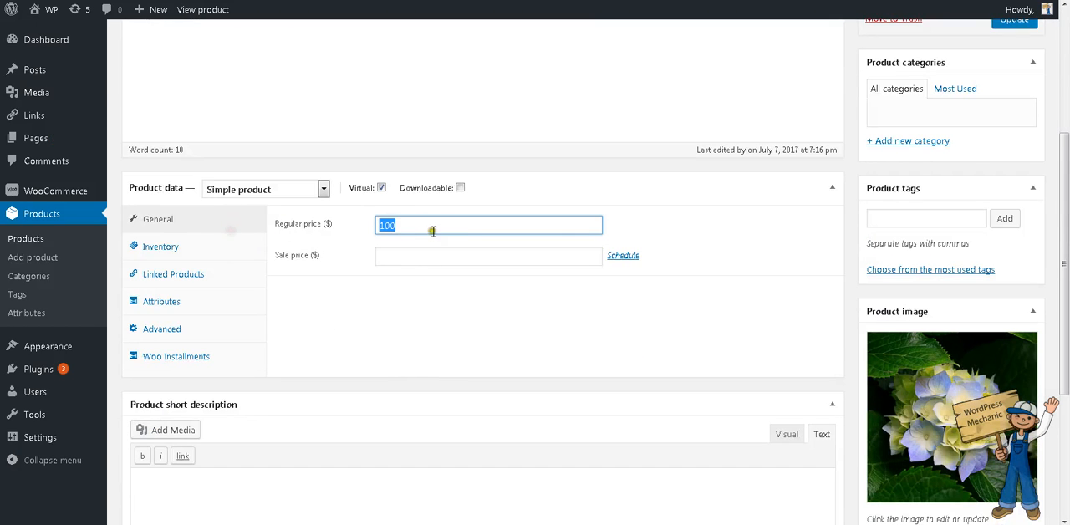
- Open the product's Woo Installments settings and check the amount of each installment slab
click(200, 358)
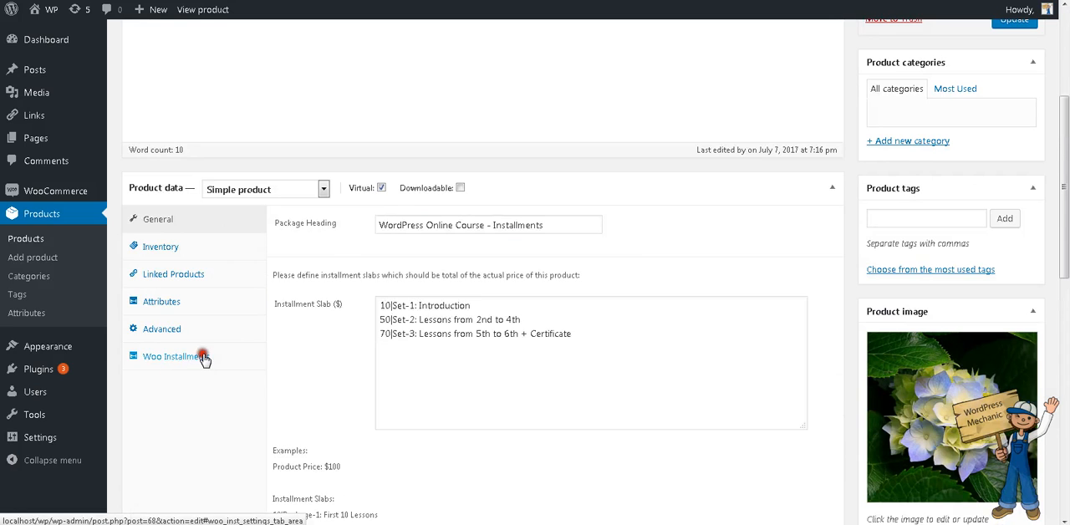
click(419, 306)
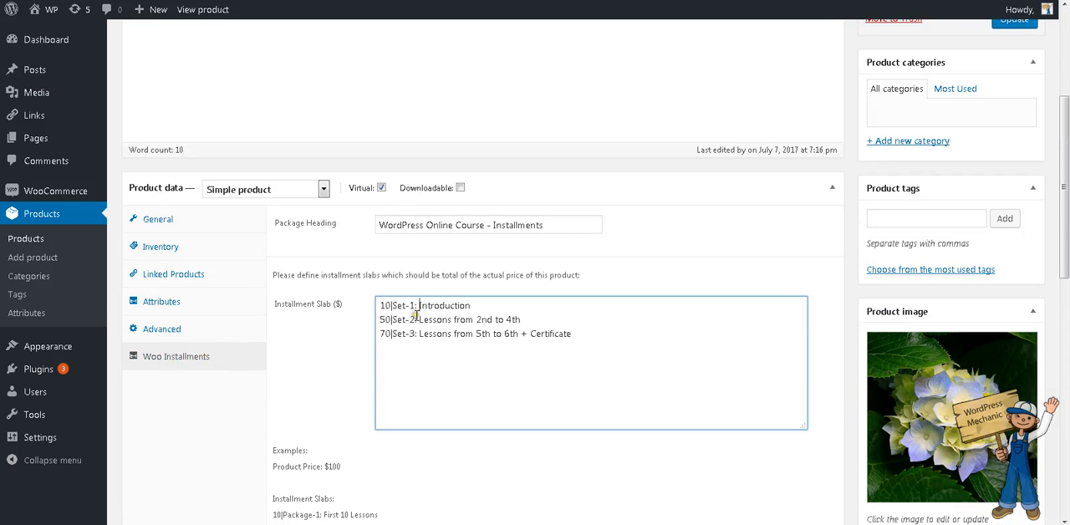
double_click(385, 305)
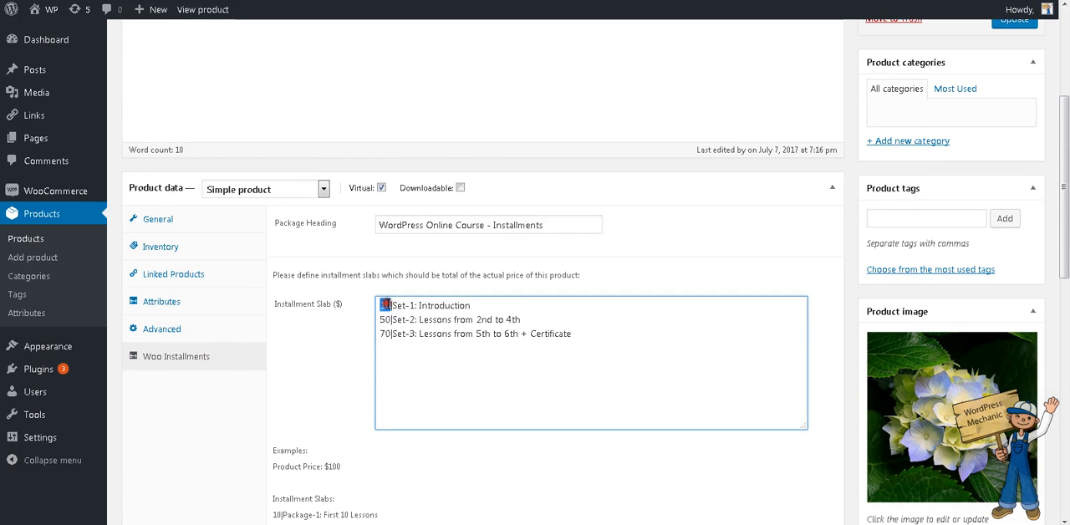
double_click(386, 319)
double_click(384, 333)
- Return to the product's general data and compare the regular price with the installment amounts
click(171, 219)
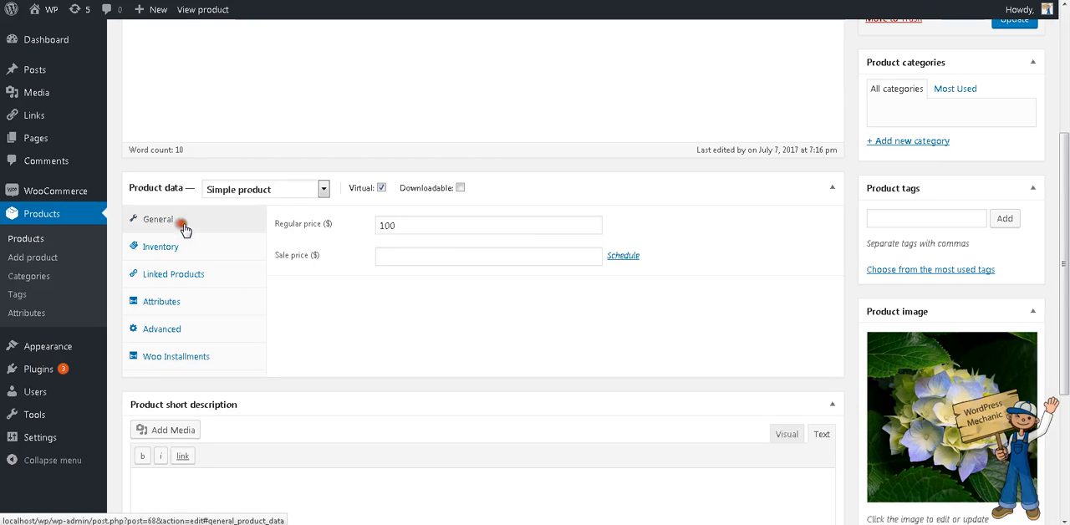
drag(441, 226, 355, 221)
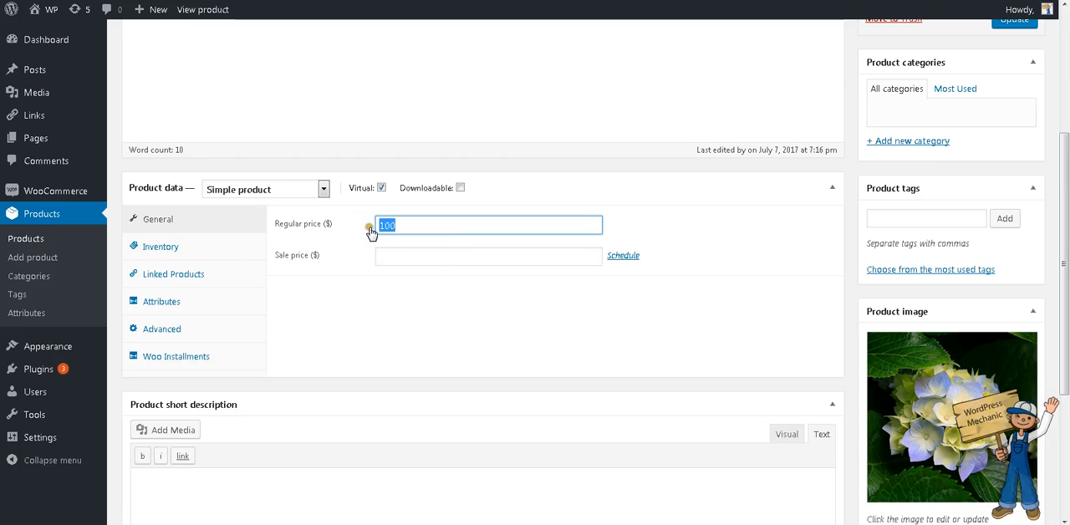
click(410, 228)
drag(413, 226, 353, 221)
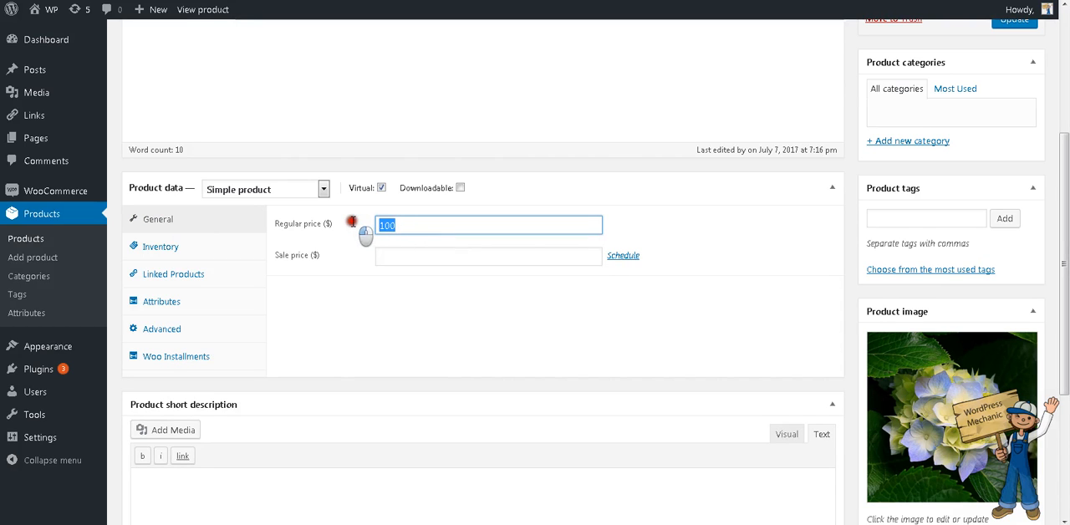
- Reopen the Woo Installments settings and review the three slab lines against the example slabs below them
click(171, 357)
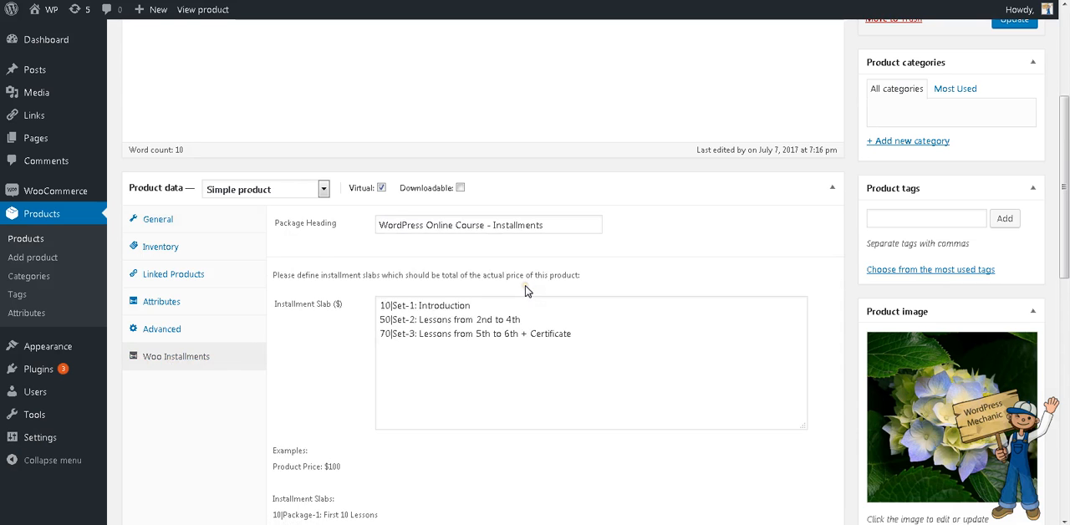
scroll(518, 301, down, 1)
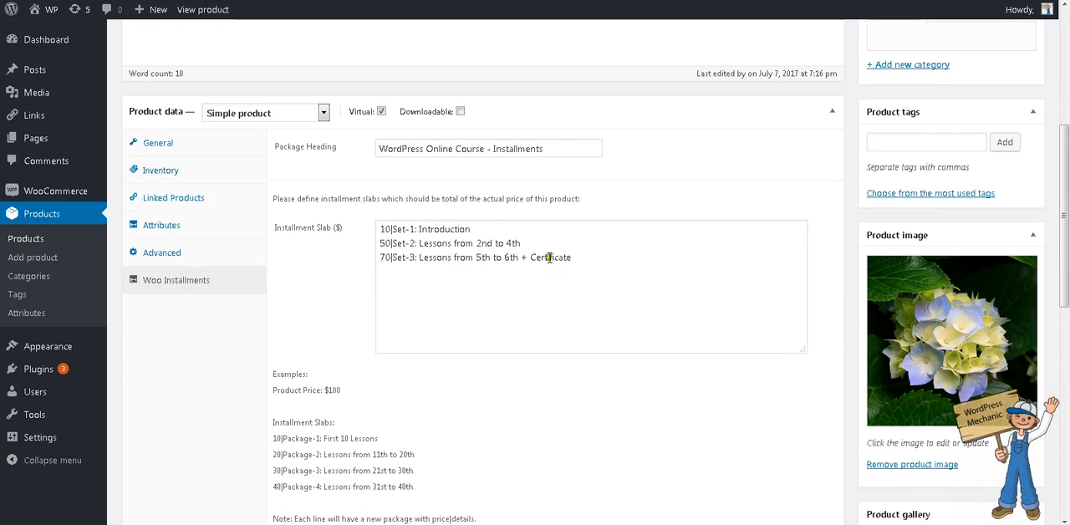
drag(602, 257, 310, 234)
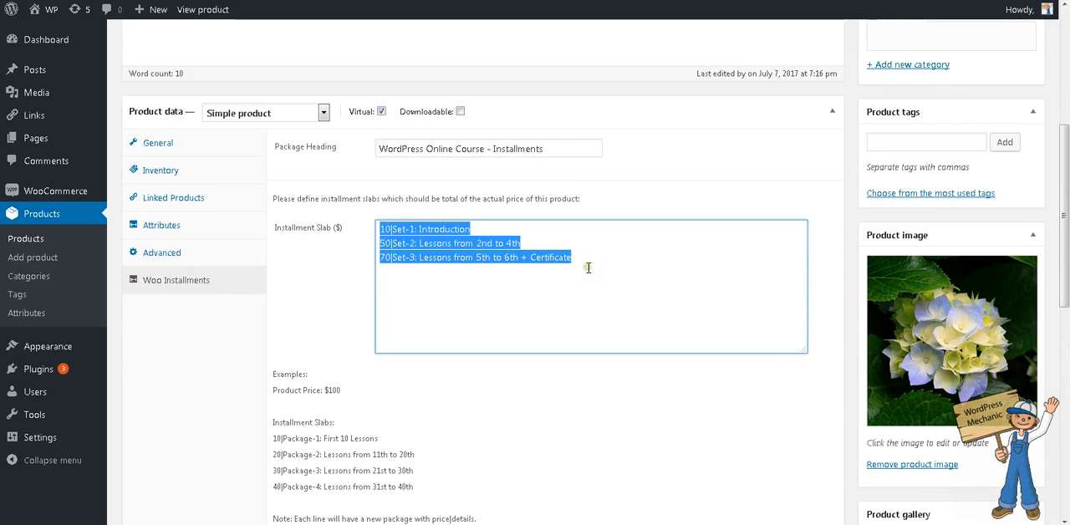
drag(587, 267, 355, 249)
click(489, 278)
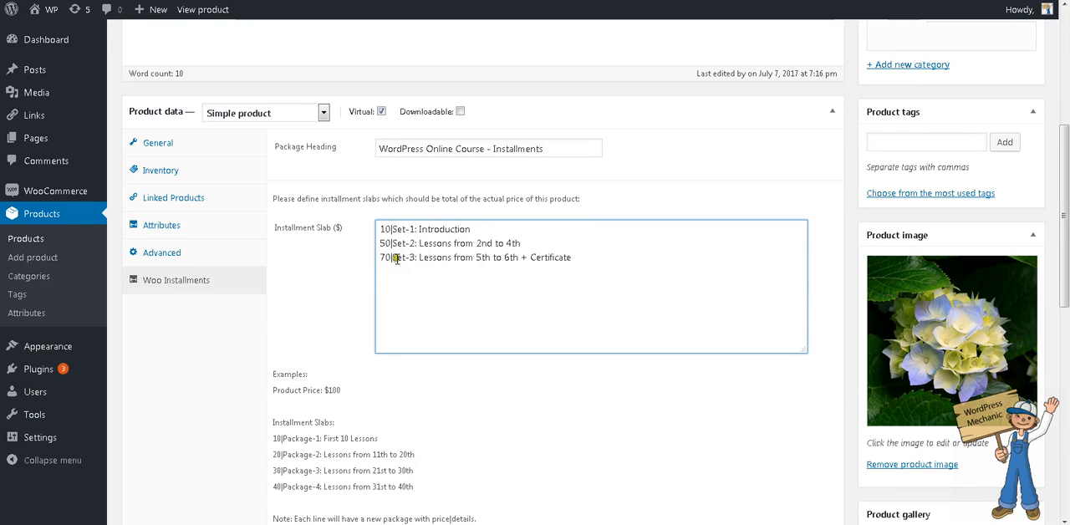
- Review the Set-1, Set-2 and Set-3 installment slab lines, checking which lessons each amount covers
click(396, 259)
drag(670, 261, 65, 233)
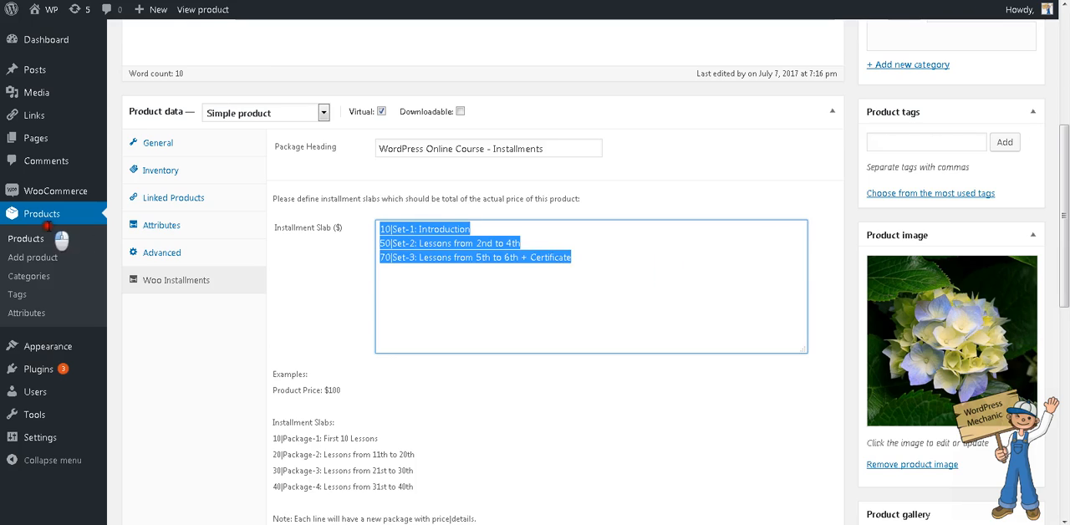
click(503, 319)
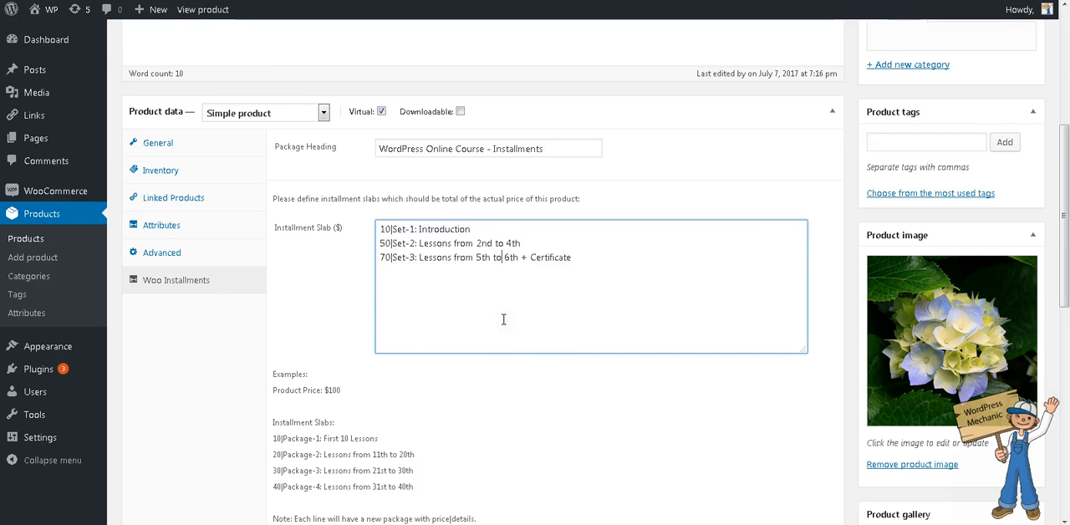
scroll(501, 315, down, 1)
scroll(490, 313, up, 1)
drag(398, 231, 449, 243)
click(490, 230)
click(378, 239)
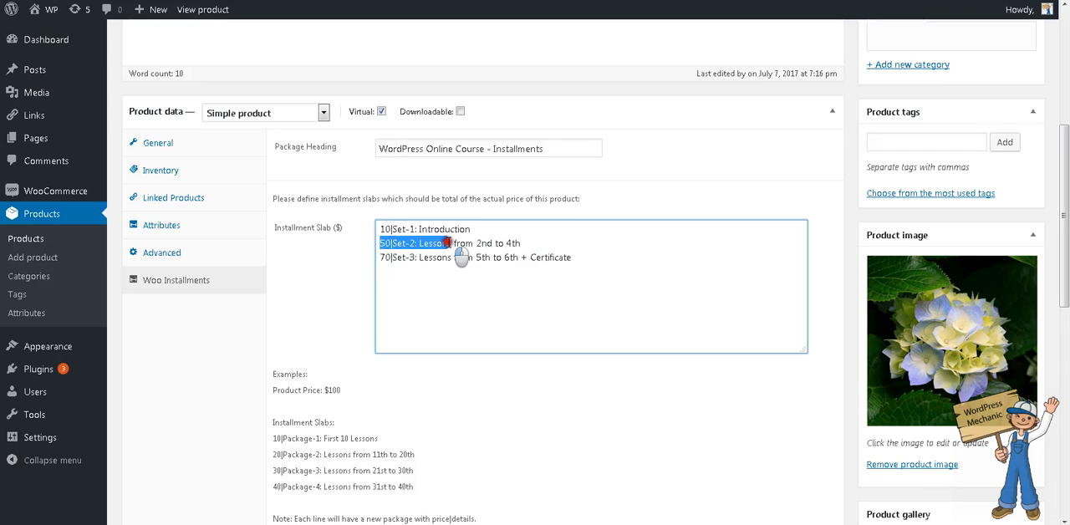
click(480, 243)
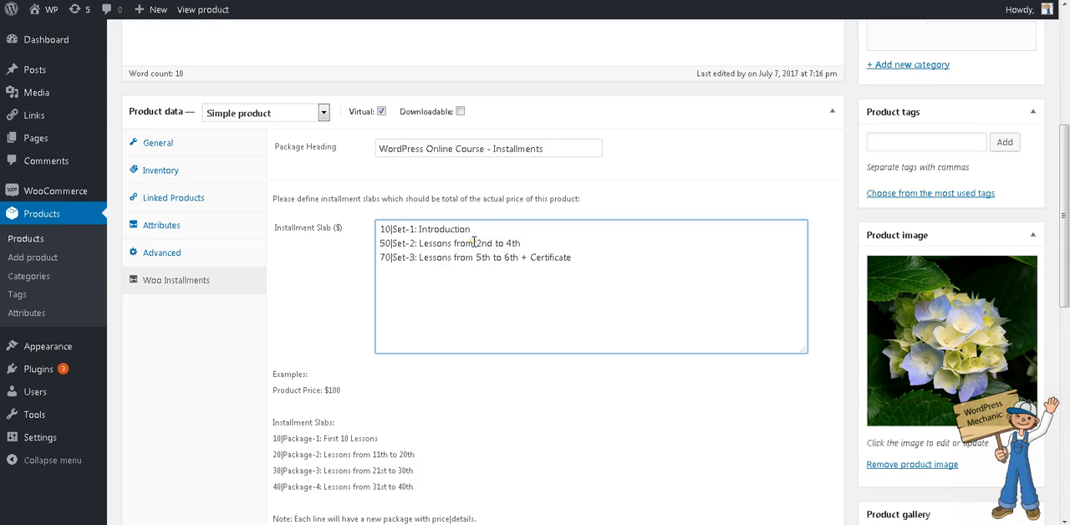
drag(474, 242, 524, 243)
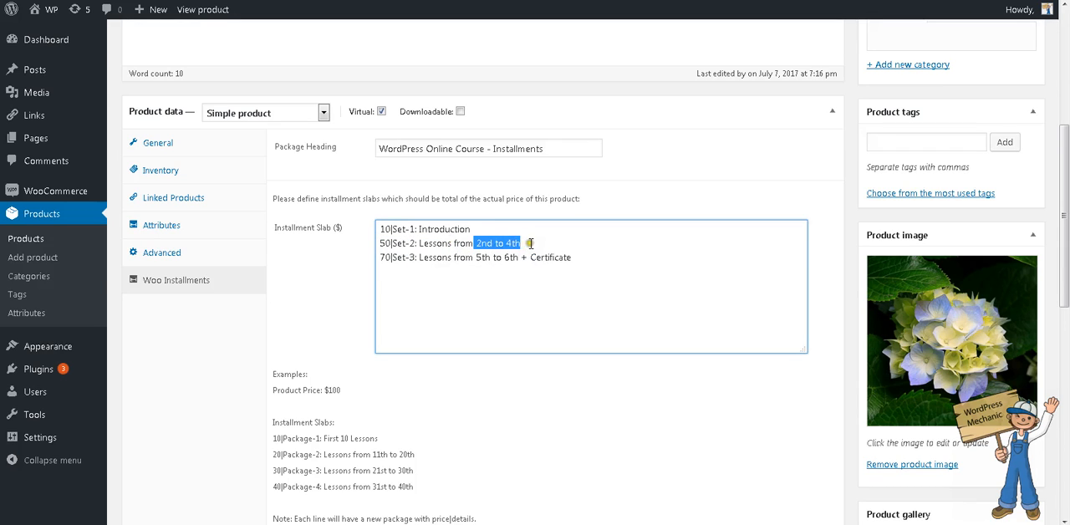
click(464, 252)
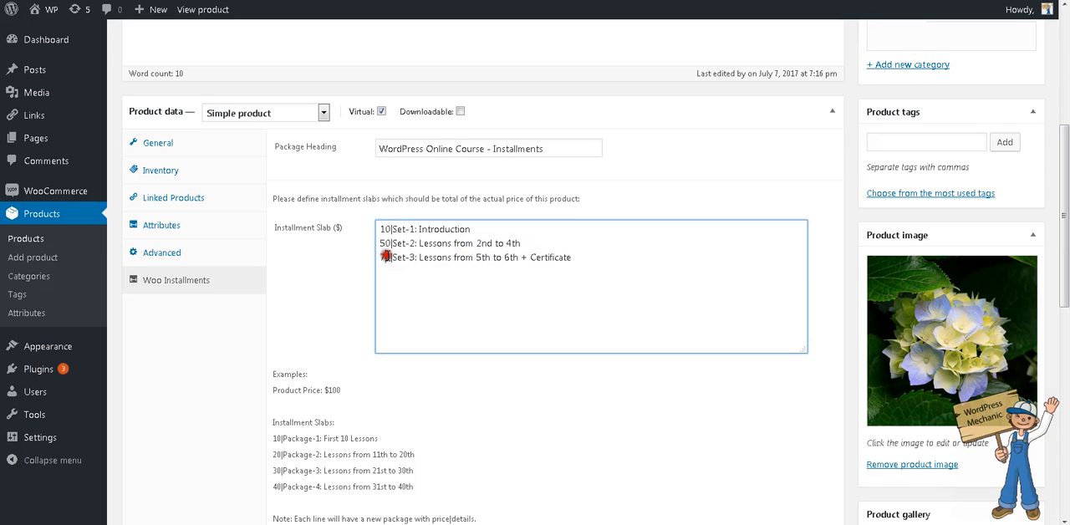
- Add "Online Test +" before "Certificate" in the Set-3 installment slab and update the product
click(476, 257)
click(508, 257)
double_click(539, 258)
click(592, 262)
click(529, 257)
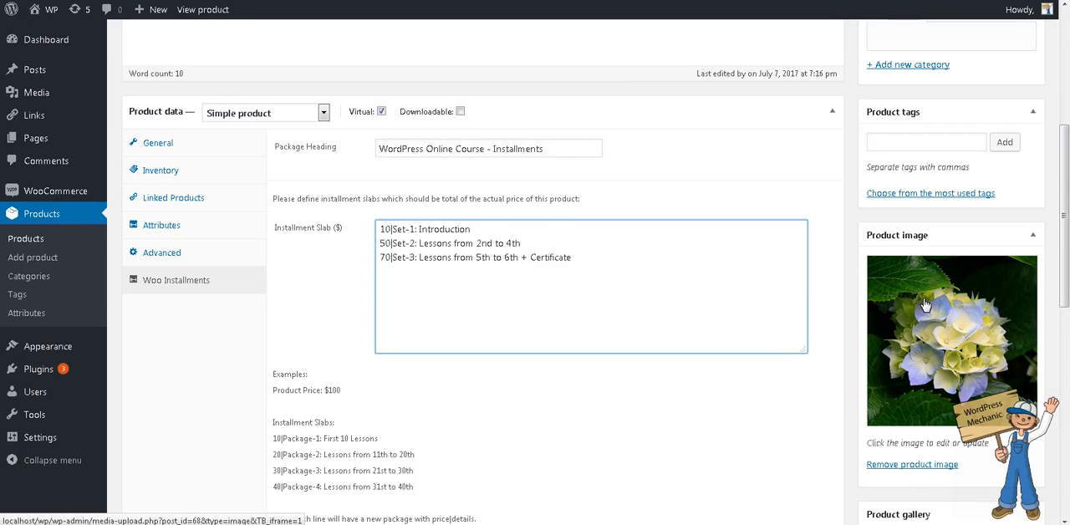
text(Online Test +)
scroll(1025, 239, up, 4)
click(884, 248)
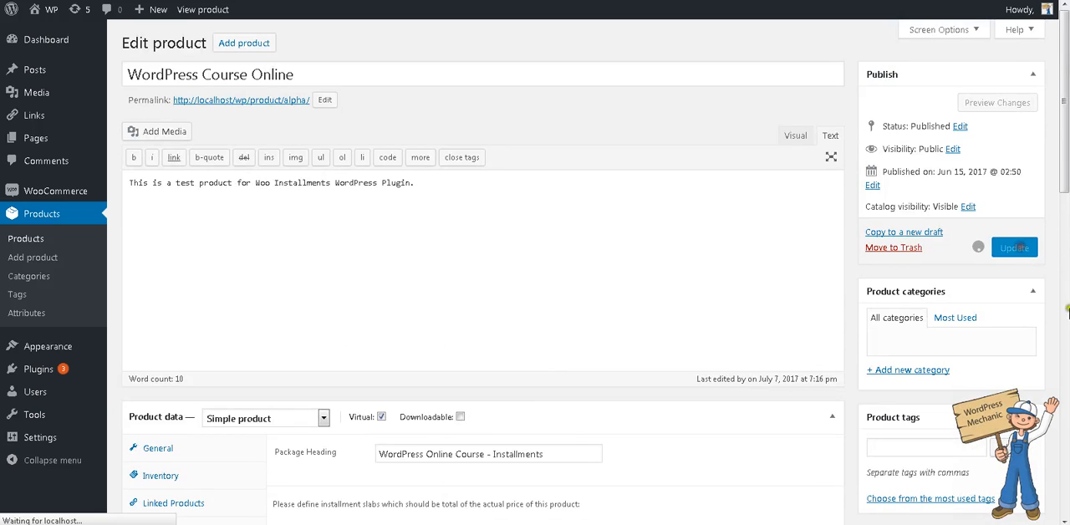
- Reopen the product's Woo Installments settings and check the Set-3 slab line, the example slabs and the validity explanation
scroll(1065, 359, down, 5)
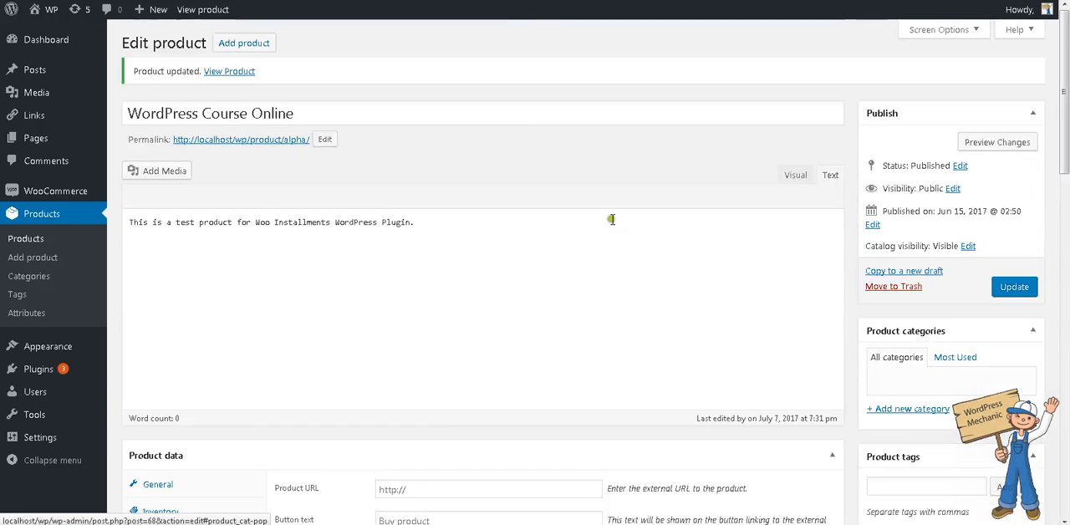
scroll(505, 320, down, 3)
scroll(505, 320, down, 3)
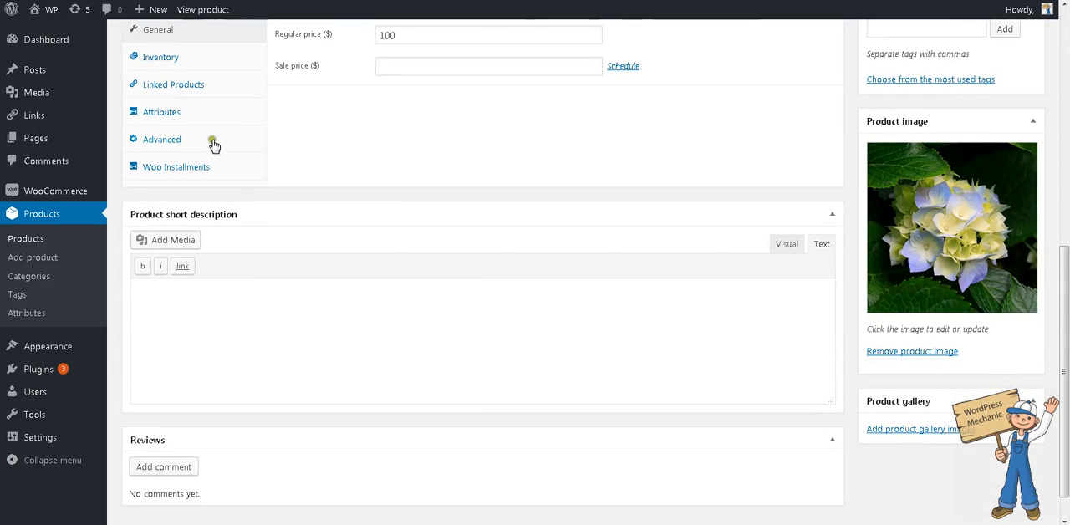
click(198, 168)
click(383, 144)
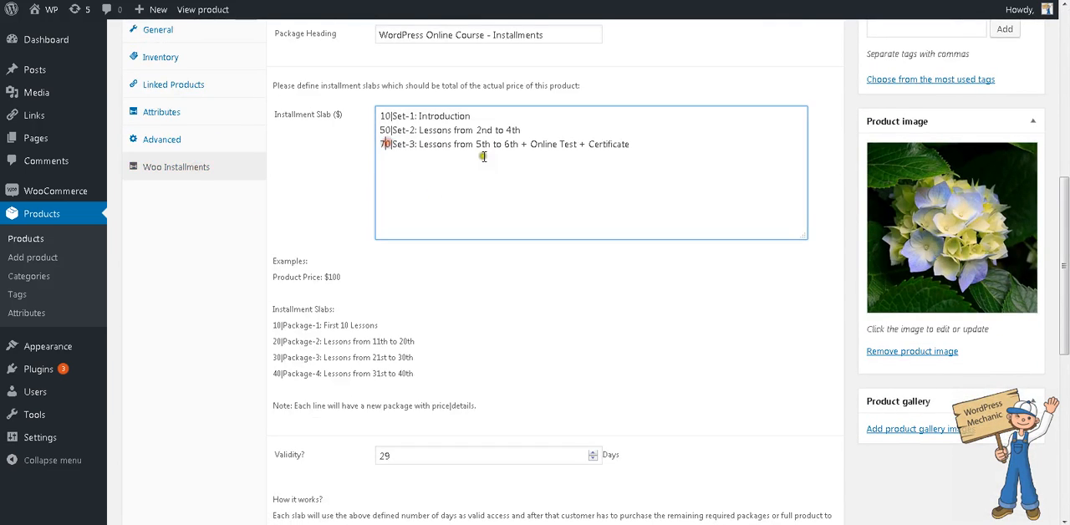
scroll(483, 163, up, 1)
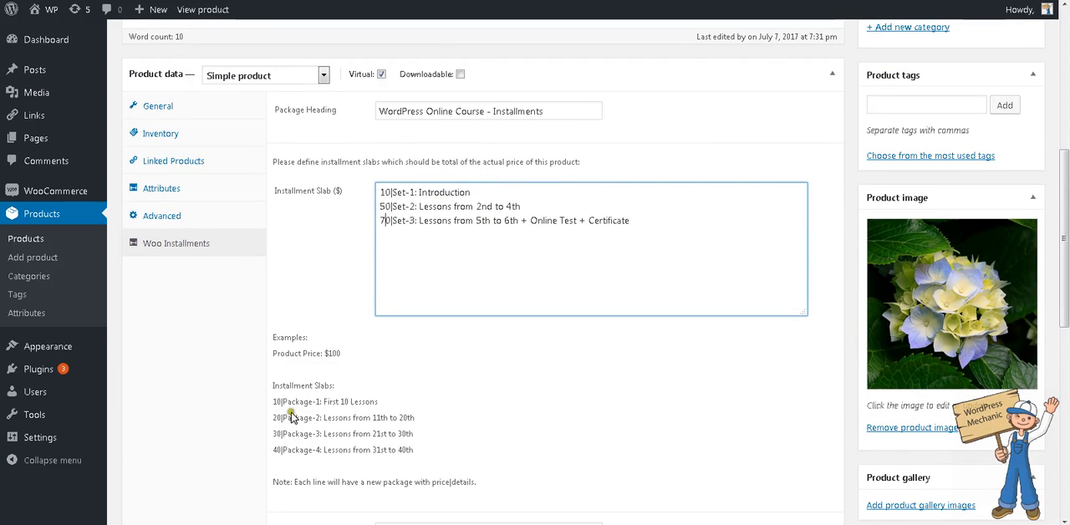
scroll(276, 403, down, 1)
scroll(277, 401, down, 3)
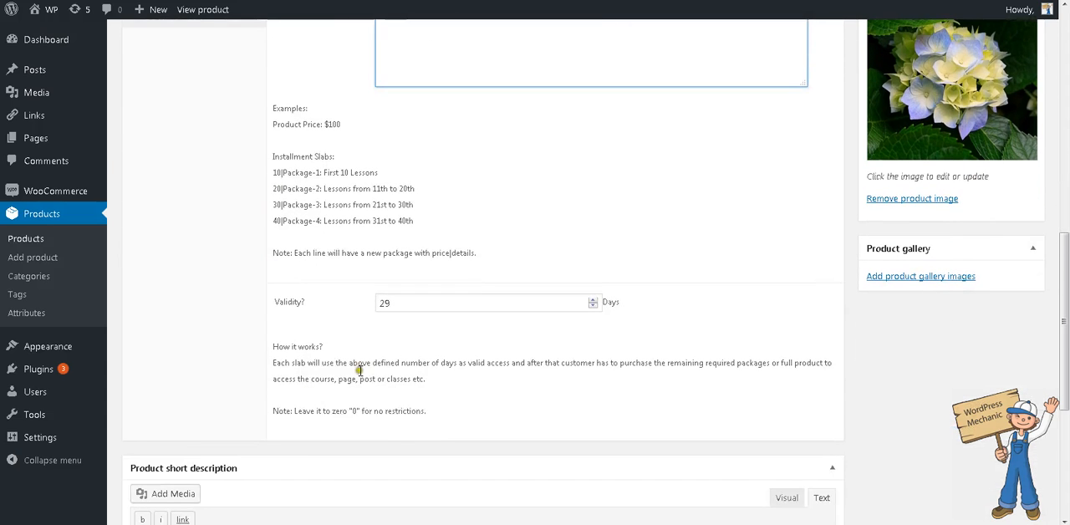
- Try 30 days as the installment validity, replace it with 0 days, and update the product
double_click(416, 308)
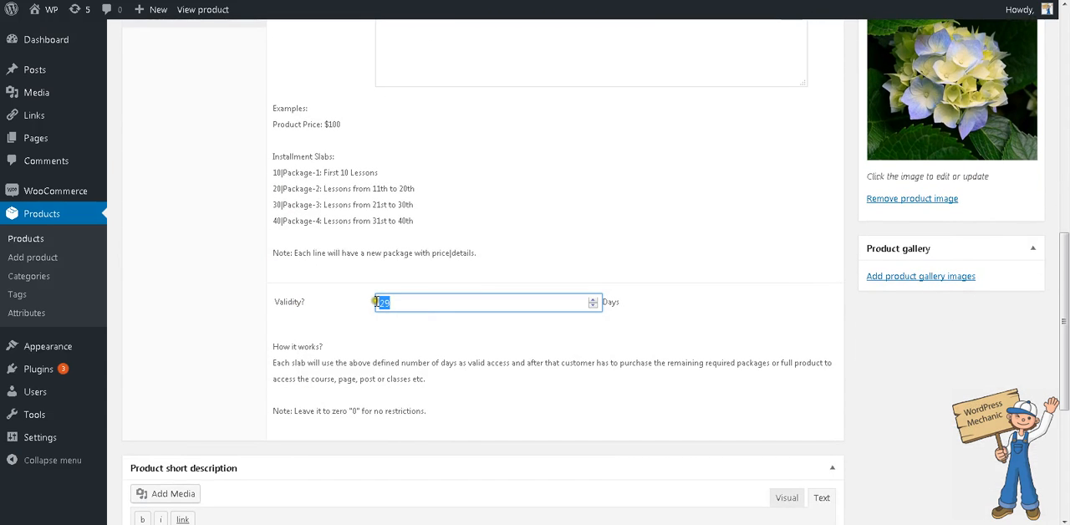
text(30)
double_click(388, 303)
text(0)
scroll(1028, 142, up, 10)
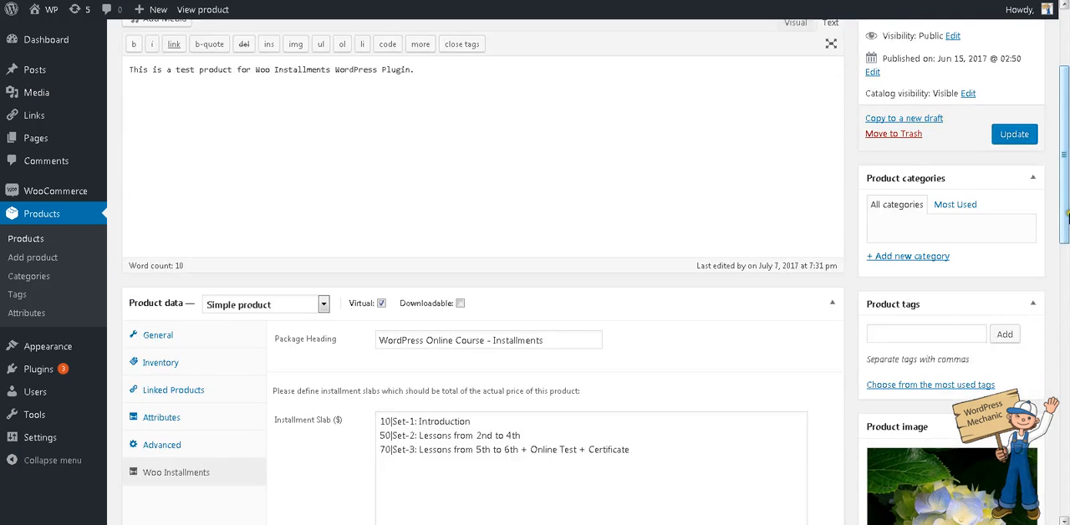
click(1029, 137)
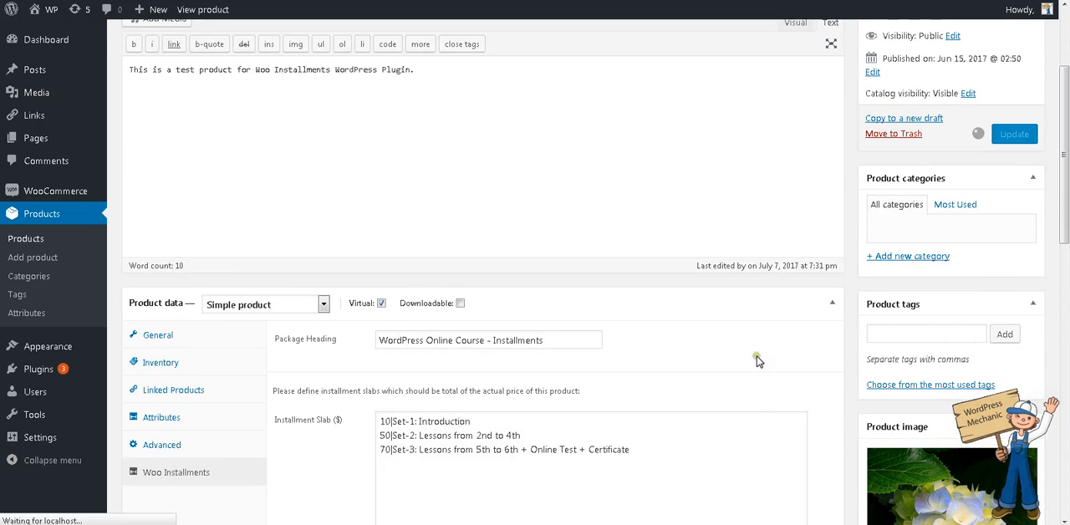
- Reopen the product's Woo Installments settings and review the validity note and the Set-1 introduction slab
scroll(757, 361, down, 5)
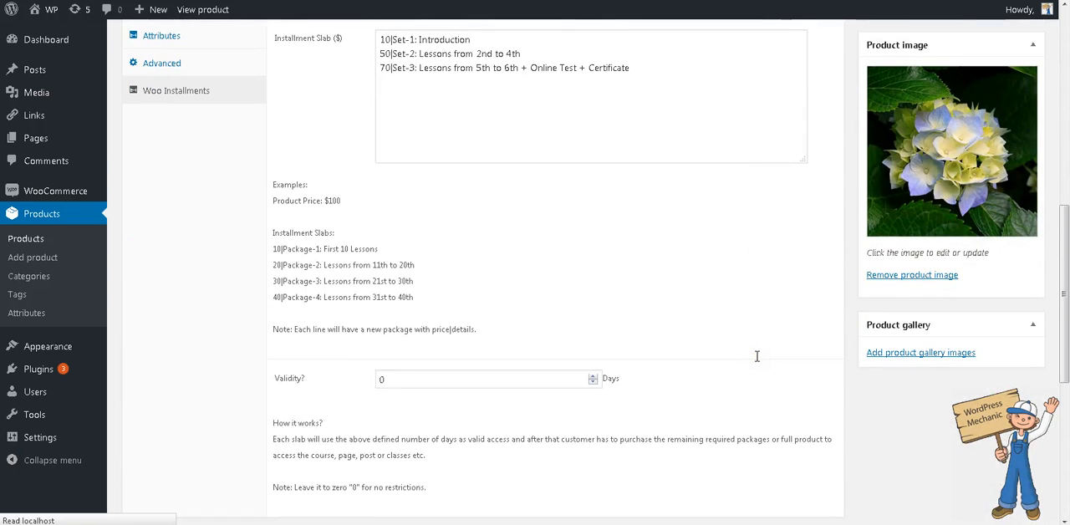
scroll(757, 356, down, 7)
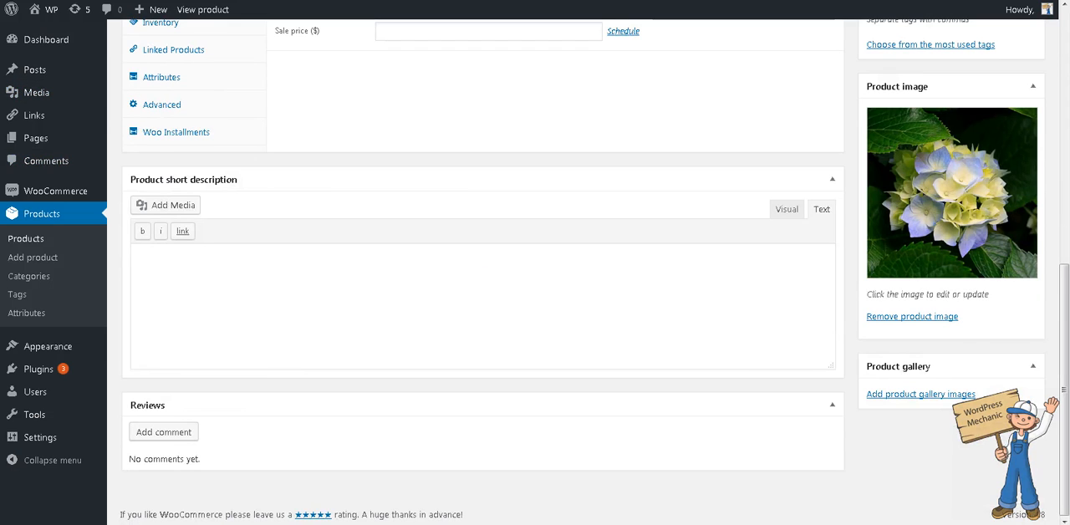
click(224, 144)
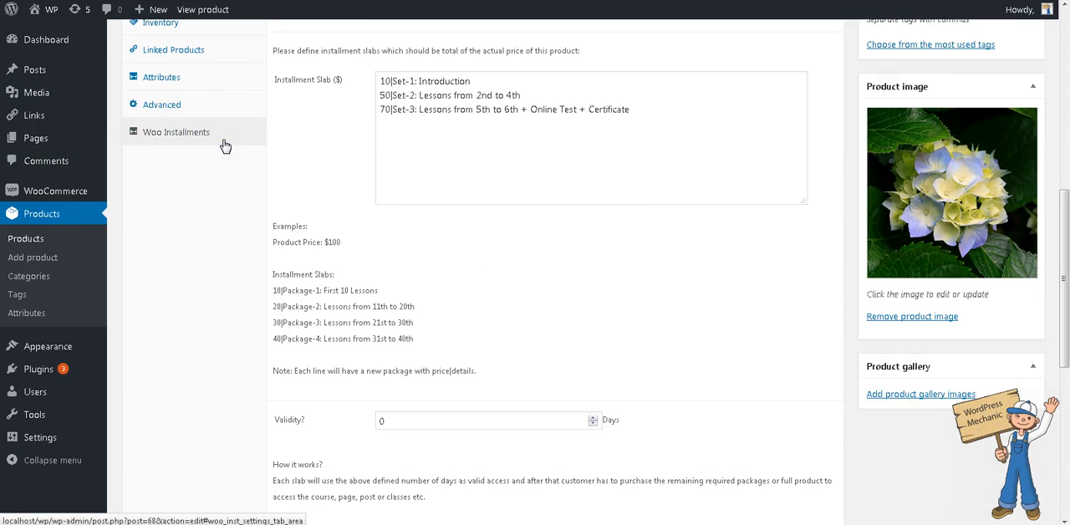
scroll(258, 159, down, 3)
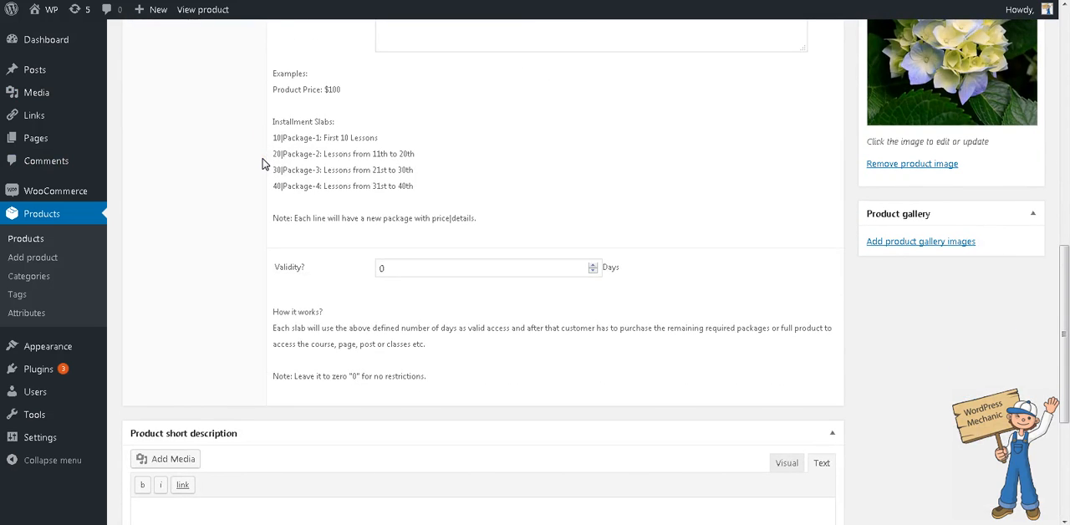
scroll(262, 160, up, 5)
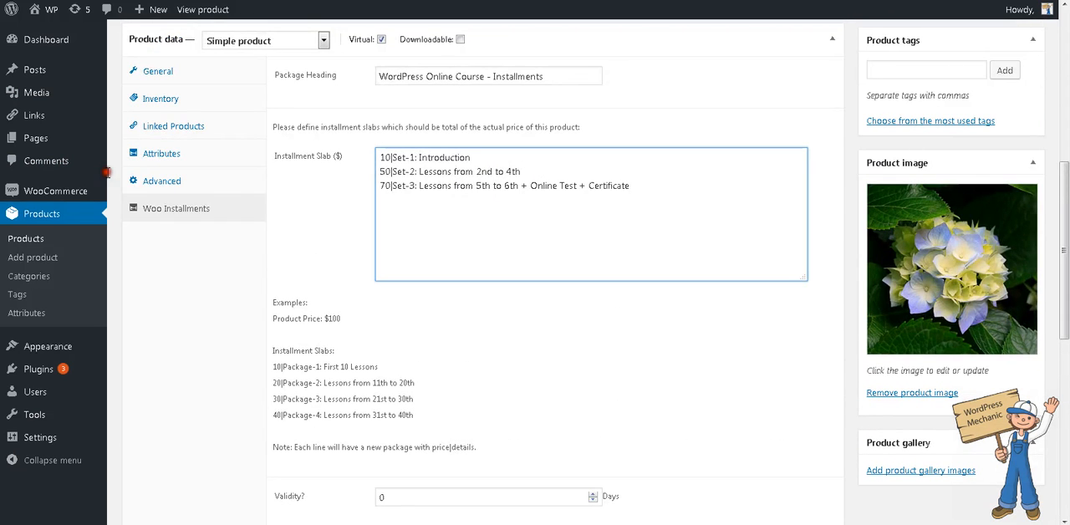
drag(500, 159, 358, 160)
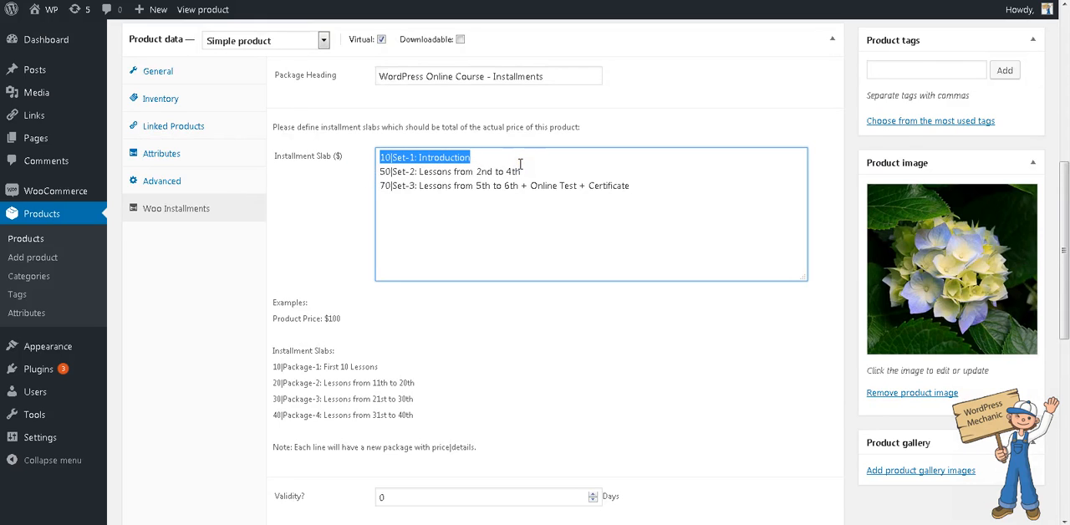
scroll(518, 164, down, 1)
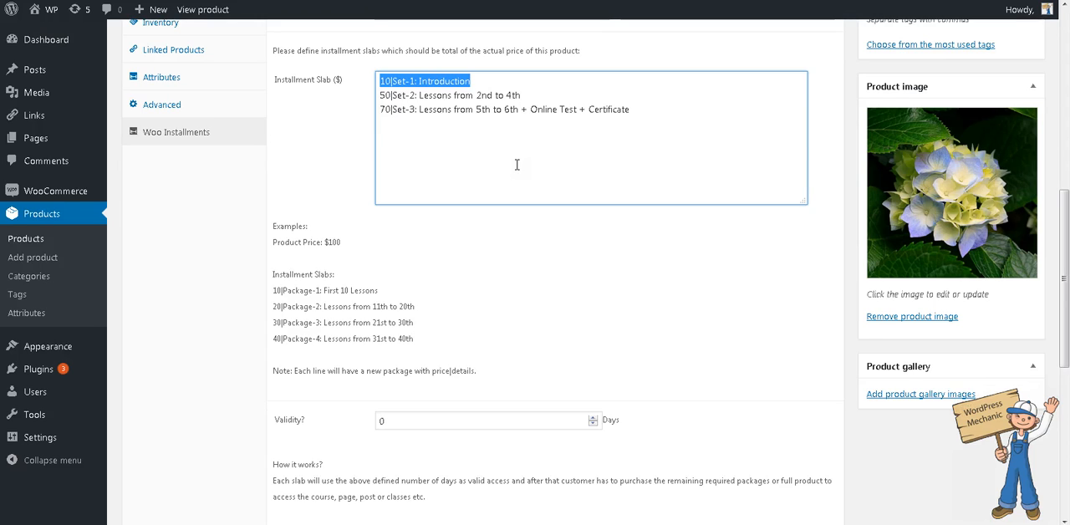
click(499, 79)
key(shift+Home)
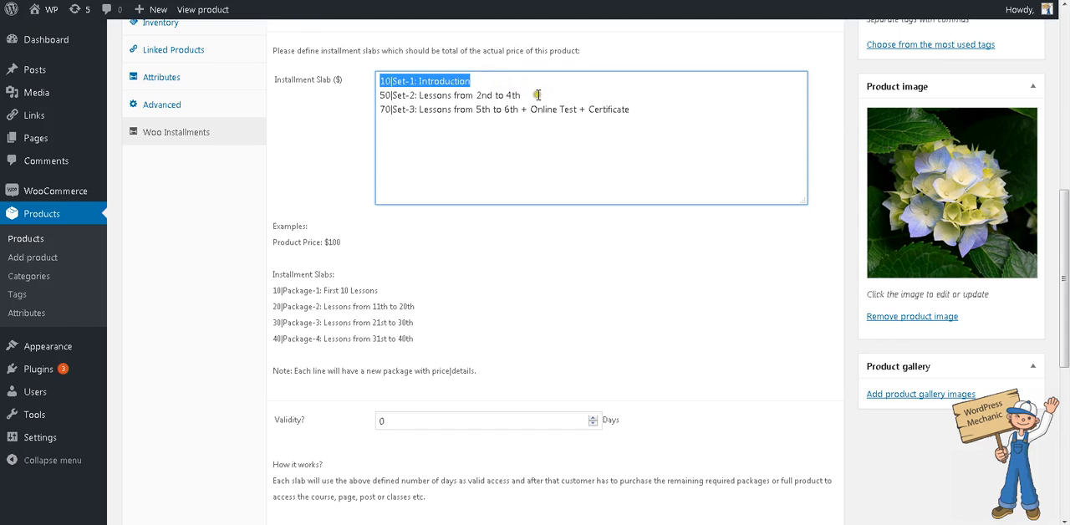
click(538, 95)
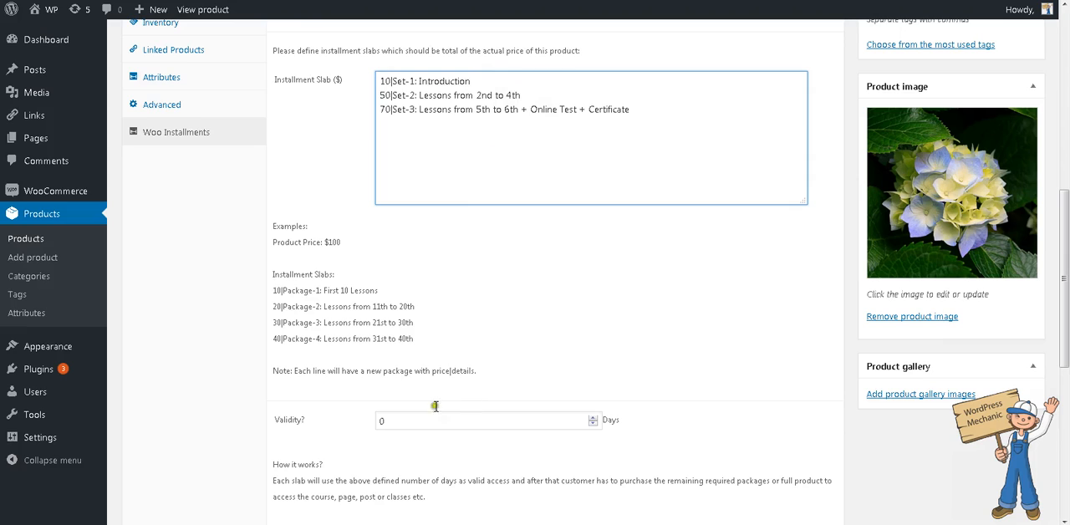
- Set the installment validity to 30 days and review the Set-1 and Set-2 slabs against that period
double_click(404, 423)
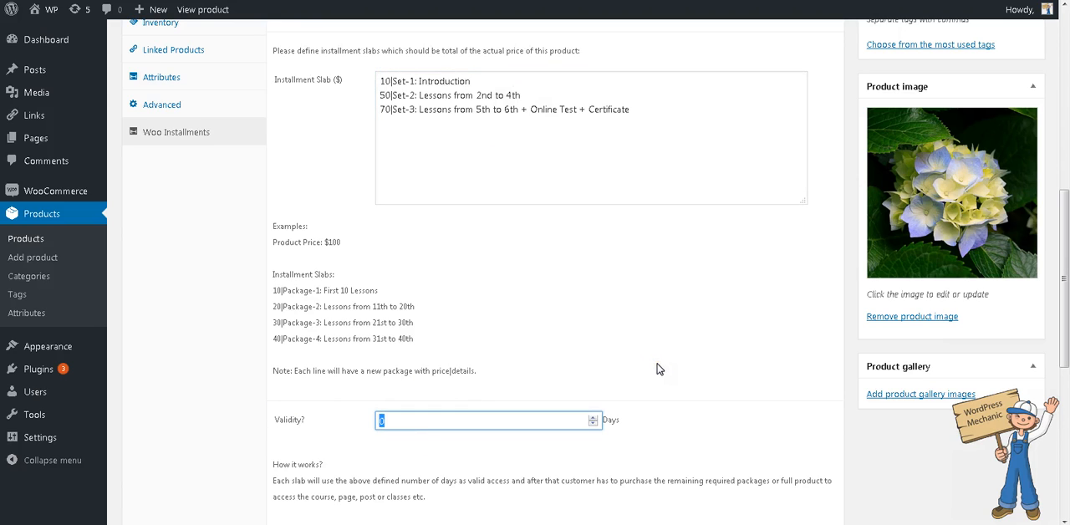
text(3)
click(652, 358)
click(652, 360)
drag(489, 81, 370, 82)
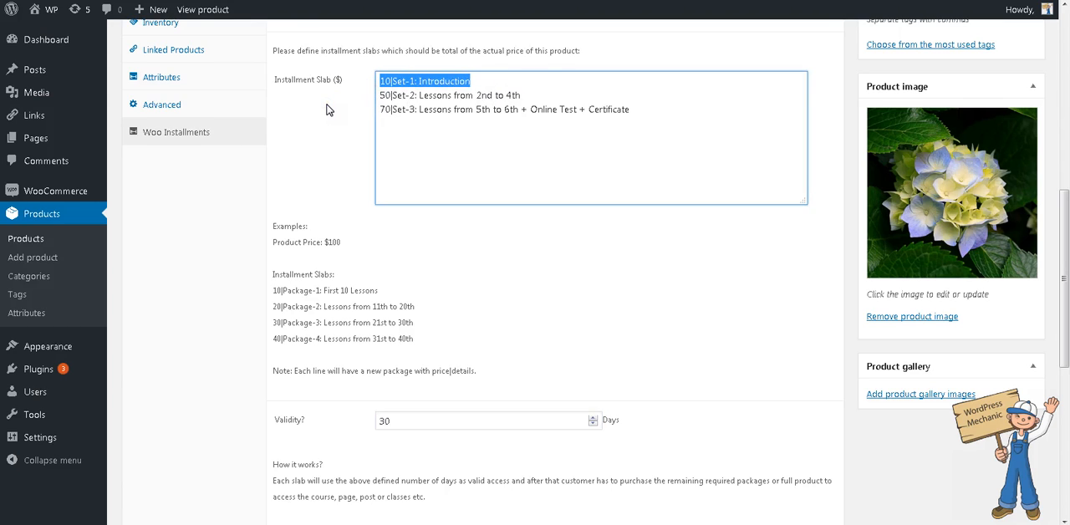
drag(527, 95, 378, 95)
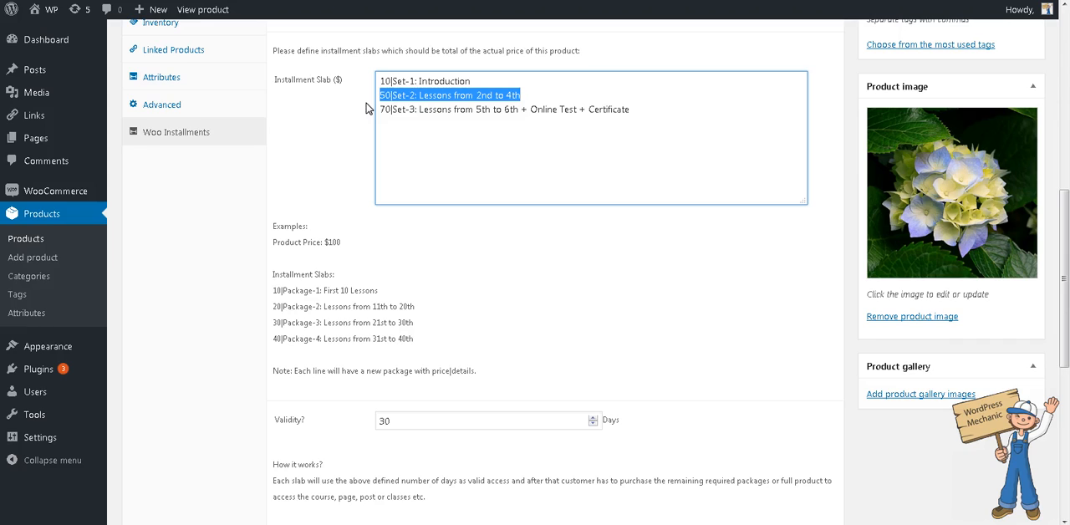
double_click(415, 423)
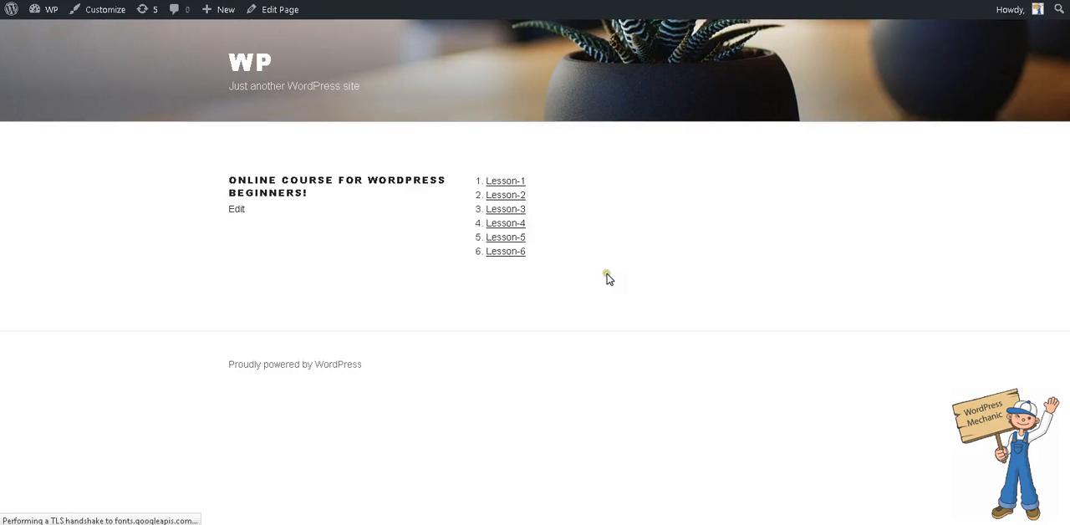
- Open Lesson-1 from the online course page on the site and read the purchase notice in its content
click(505, 182)
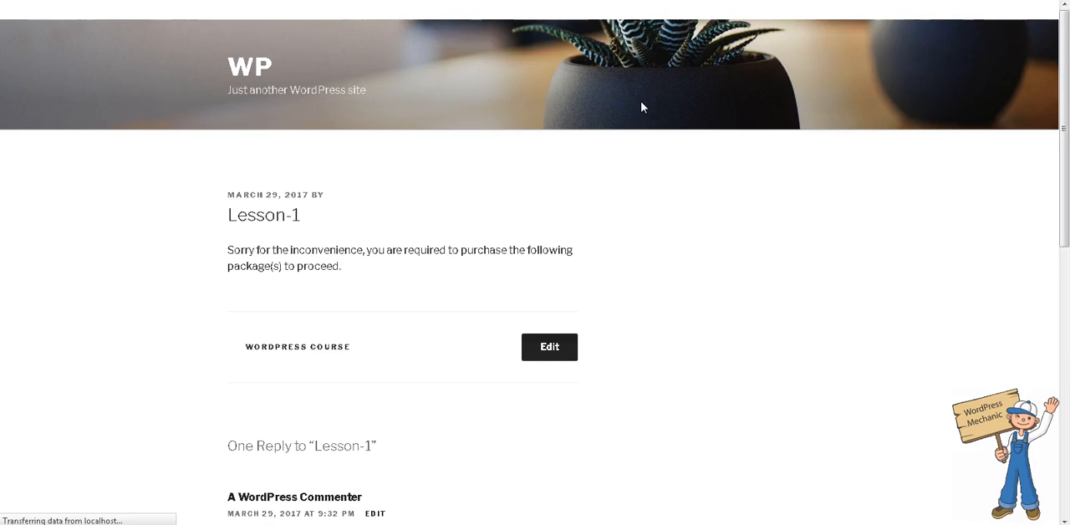
scroll(644, 109, down, 10)
scroll(644, 116, up, 5)
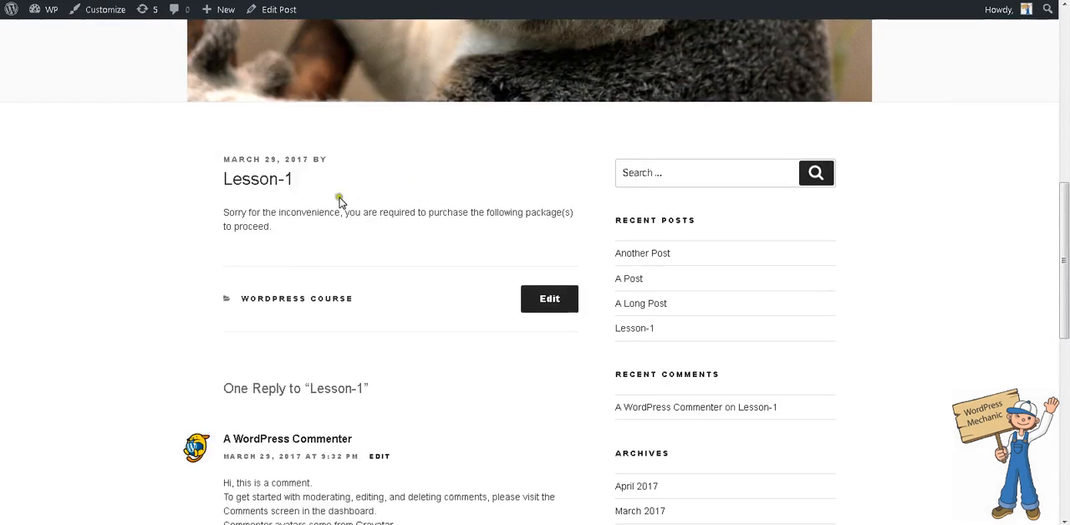
drag(223, 212, 341, 209)
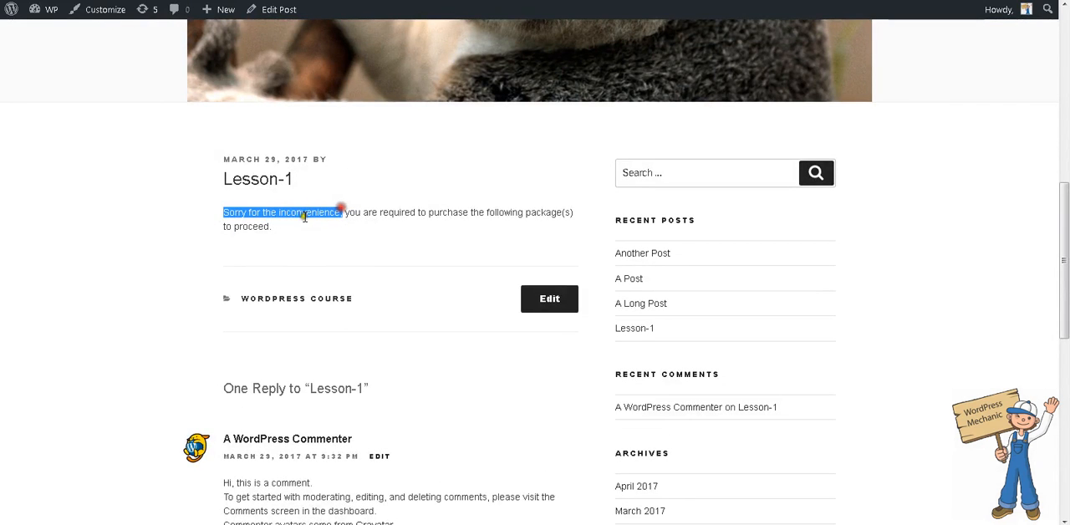
click(342, 211)
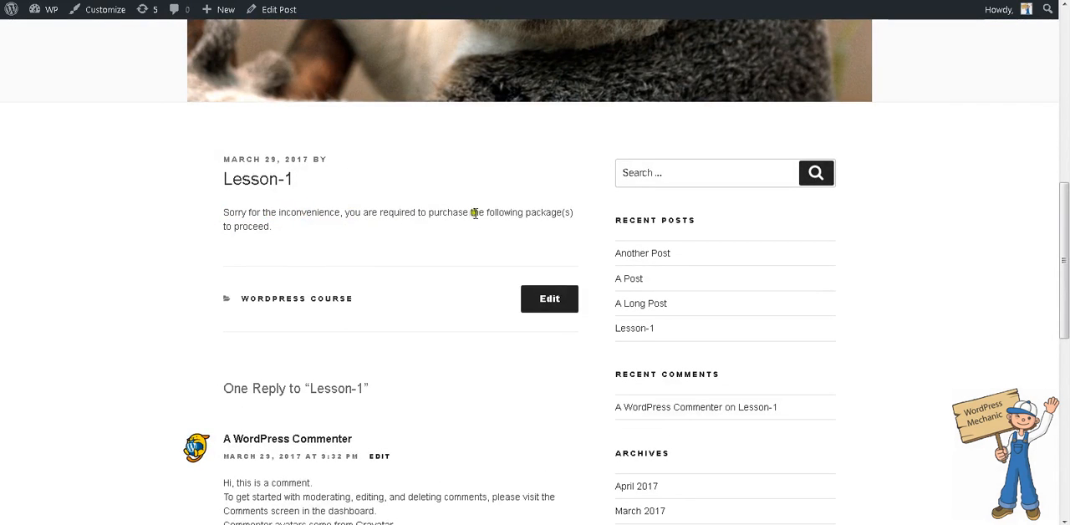
drag(235, 226, 272, 238)
- Return to the online course page and switch to the Lesson-1 post in the editor
key(alt+Left)
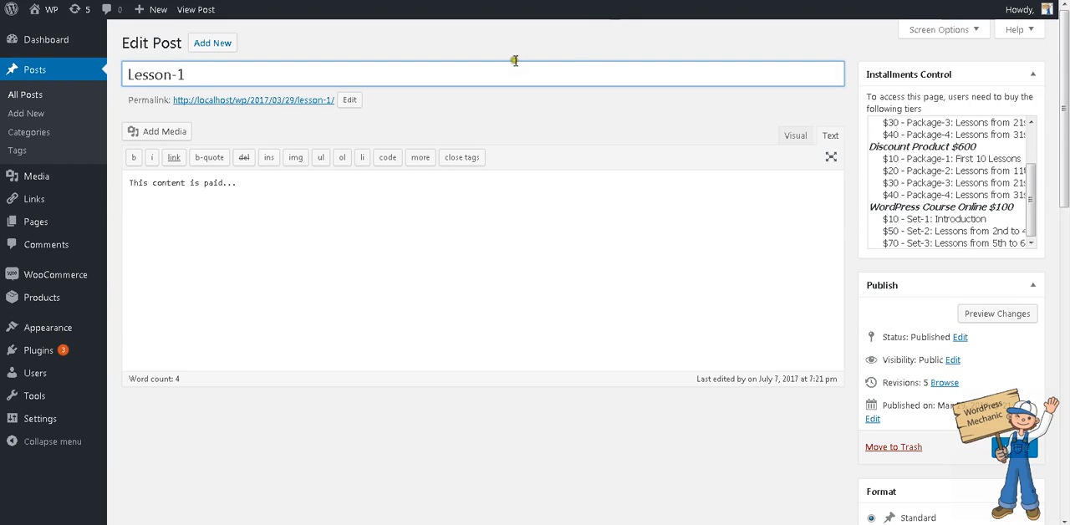
click(504, 184)
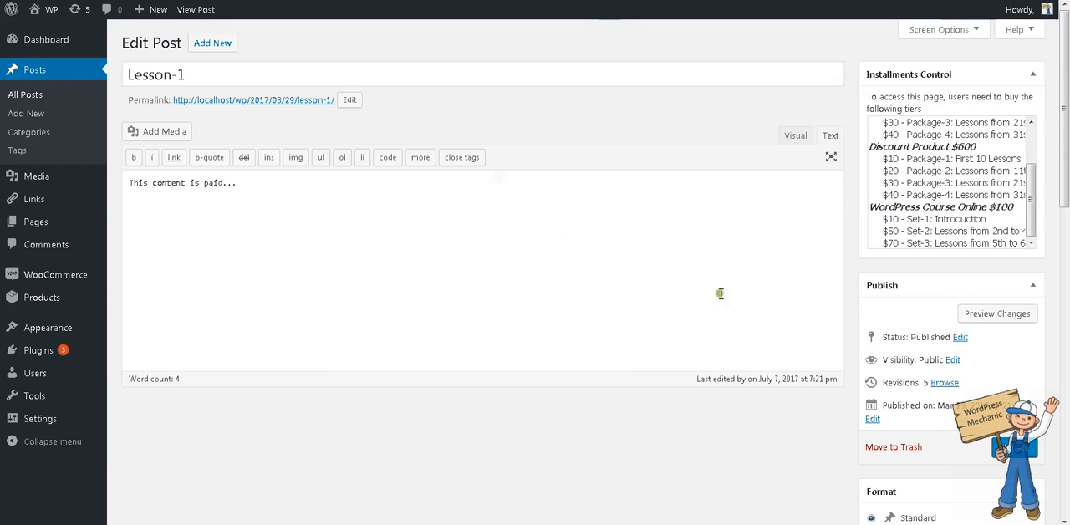
click(954, 524)
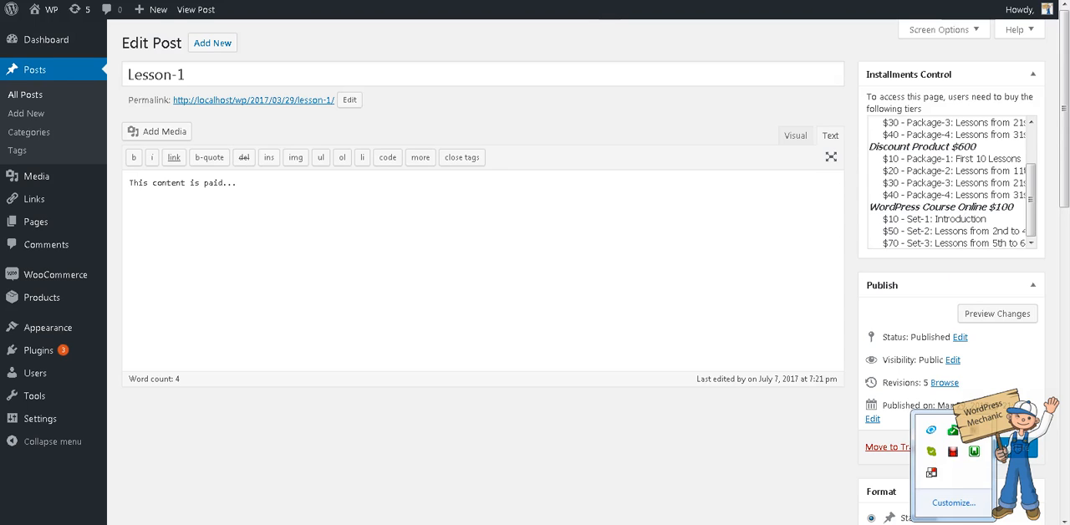
right_click(955, 454)
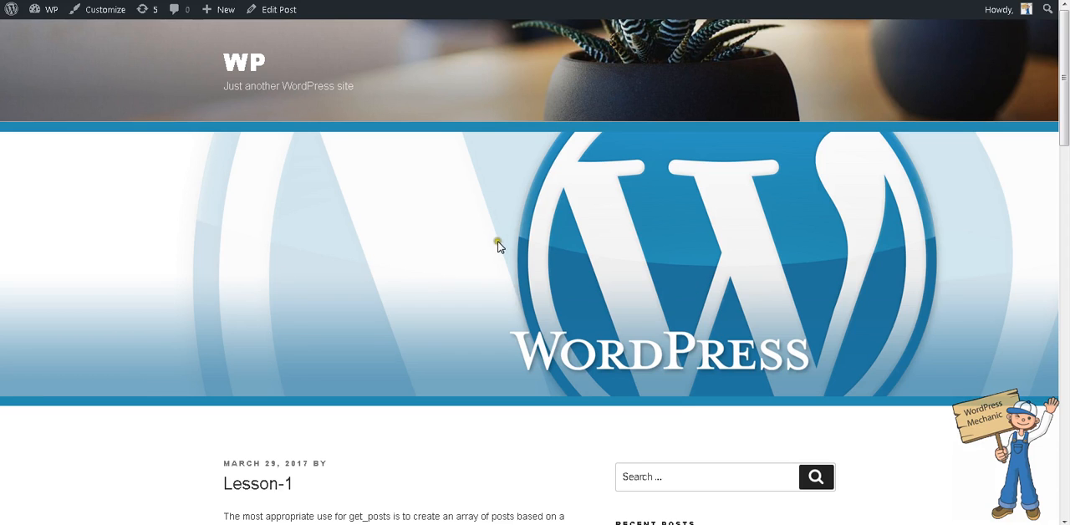
- Review the Lesson-1 page on the site, from the get_posts article text to the embedded introduction video
scroll(399, 245, down, 3)
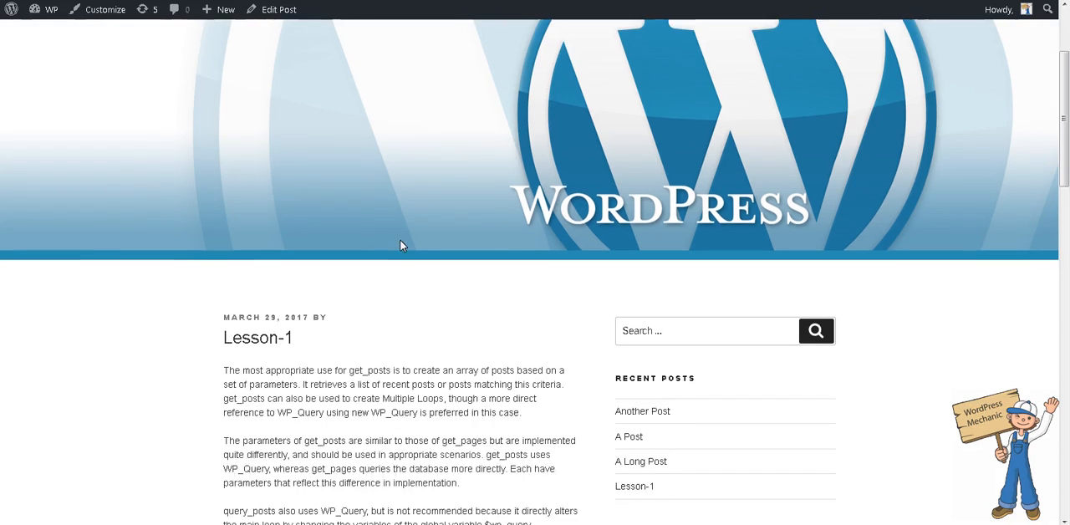
scroll(400, 240, down, 3)
drag(222, 134, 484, 360)
click(228, 135)
click(508, 359)
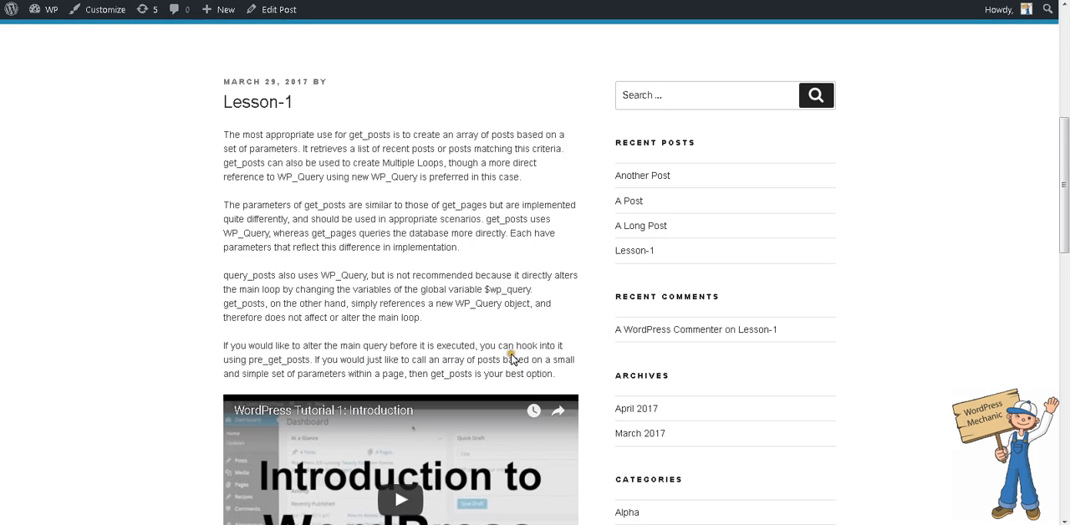
scroll(512, 358, down, 2)
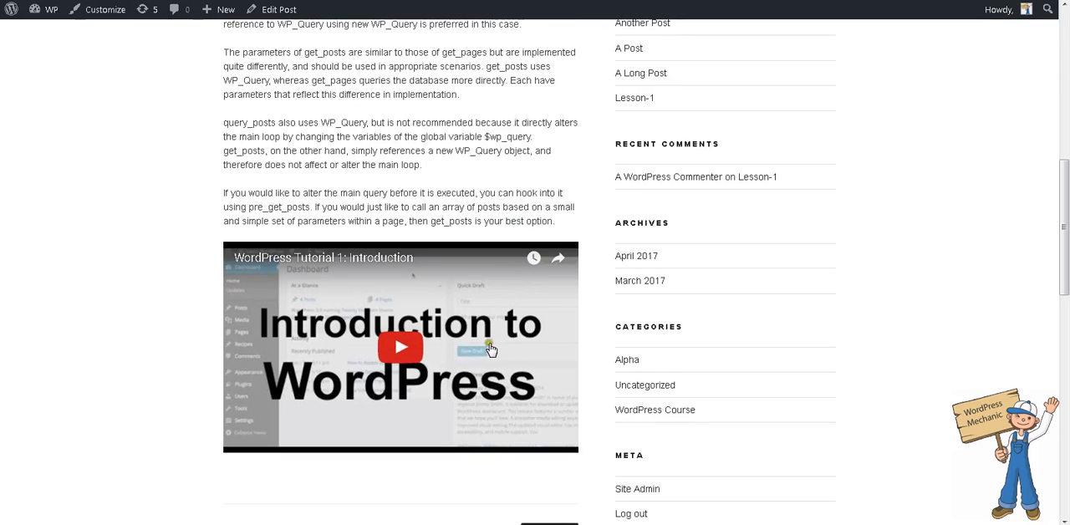
scroll(485, 203, up, 5)
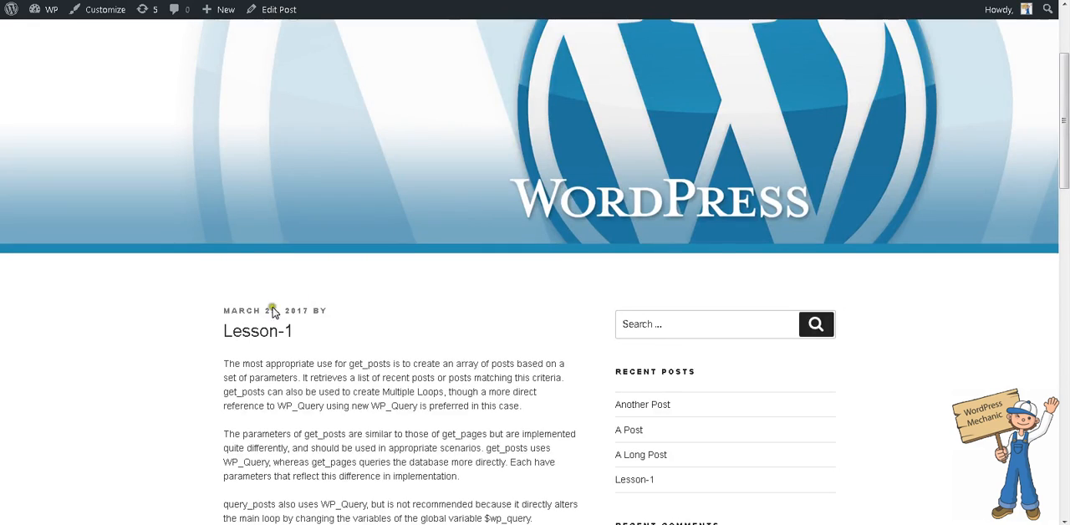
scroll(309, 353, down, 2)
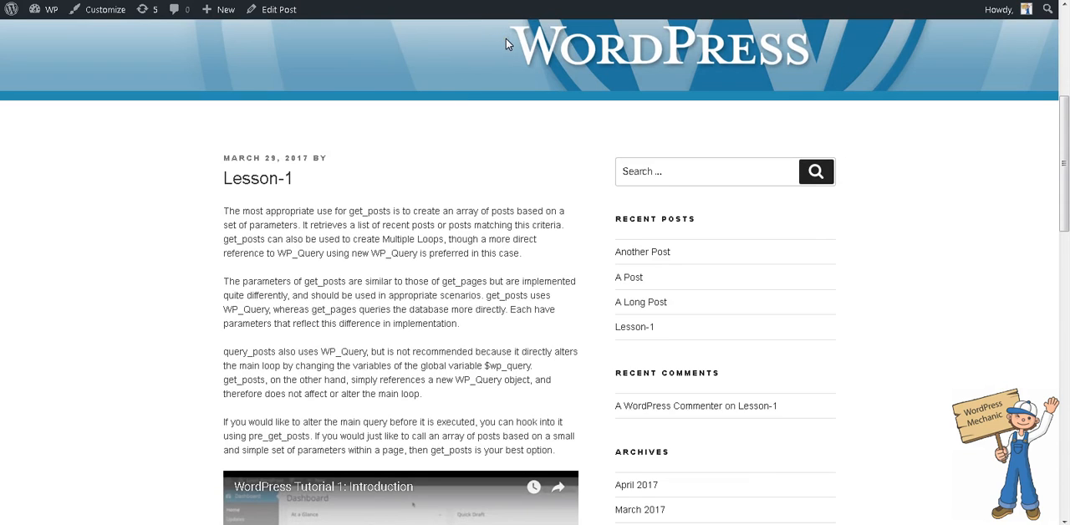
- Restrict the Lesson-1 post to the "$10 - Set-1: Introduction" tier, update it, and check the lesson page on the site
key(alt+Left)
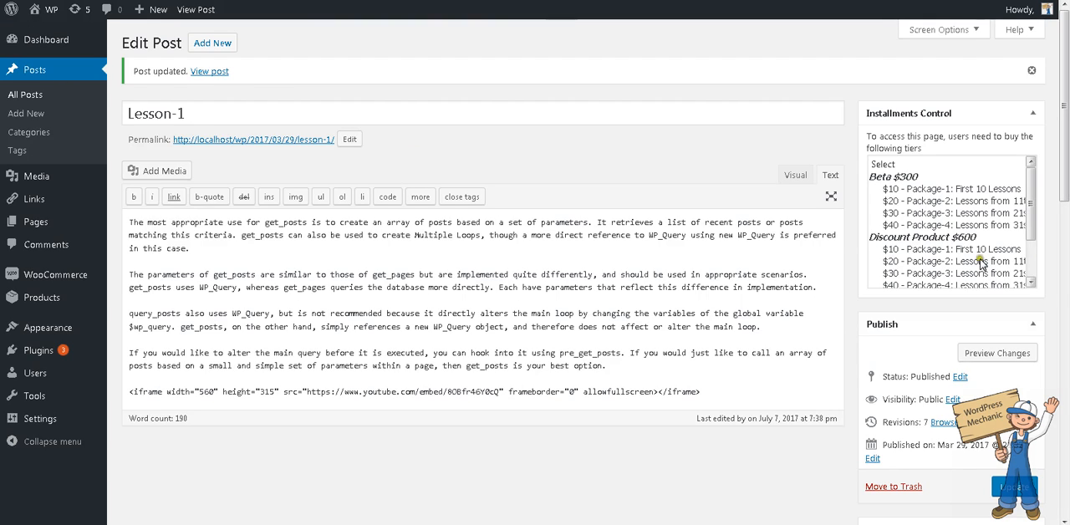
drag(1033, 228, 1047, 276)
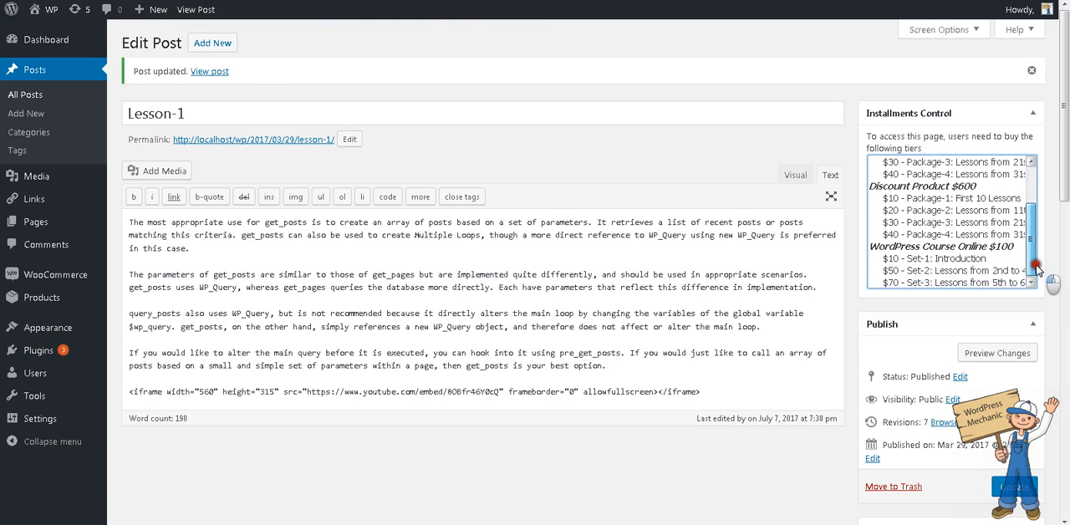
click(941, 258)
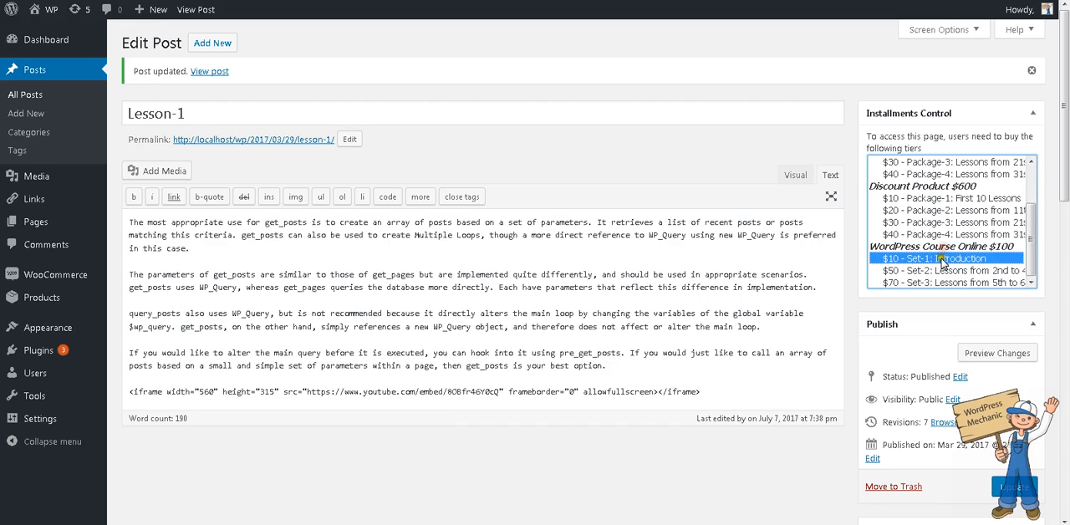
click(1014, 486)
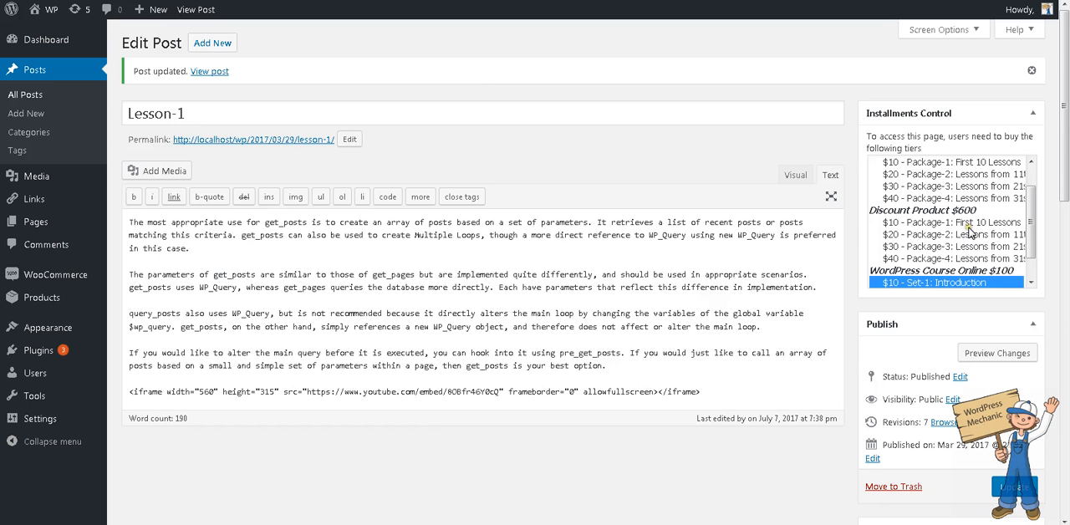
scroll(969, 230, down, 2)
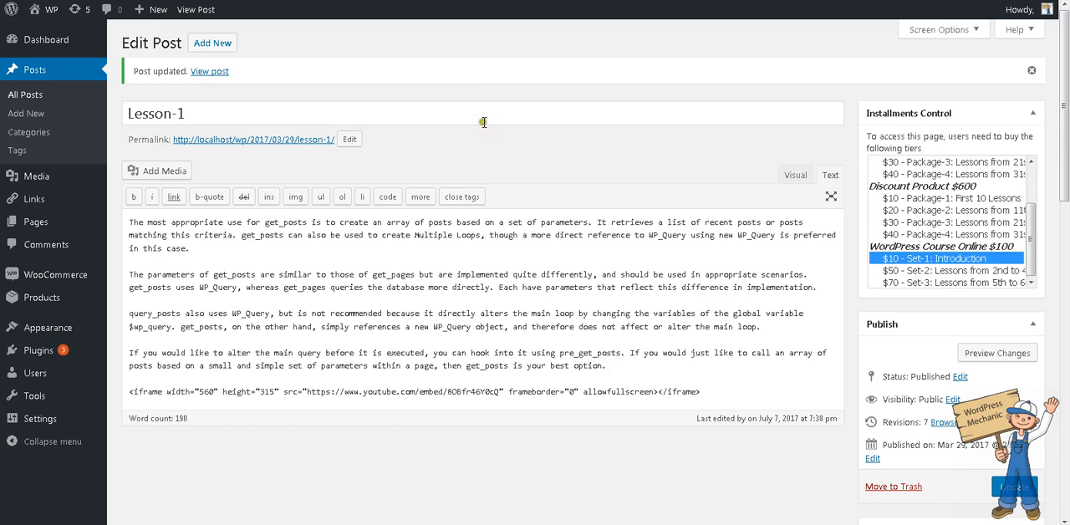
- Create a new post titled "Online WordPress Test"
click(224, 46)
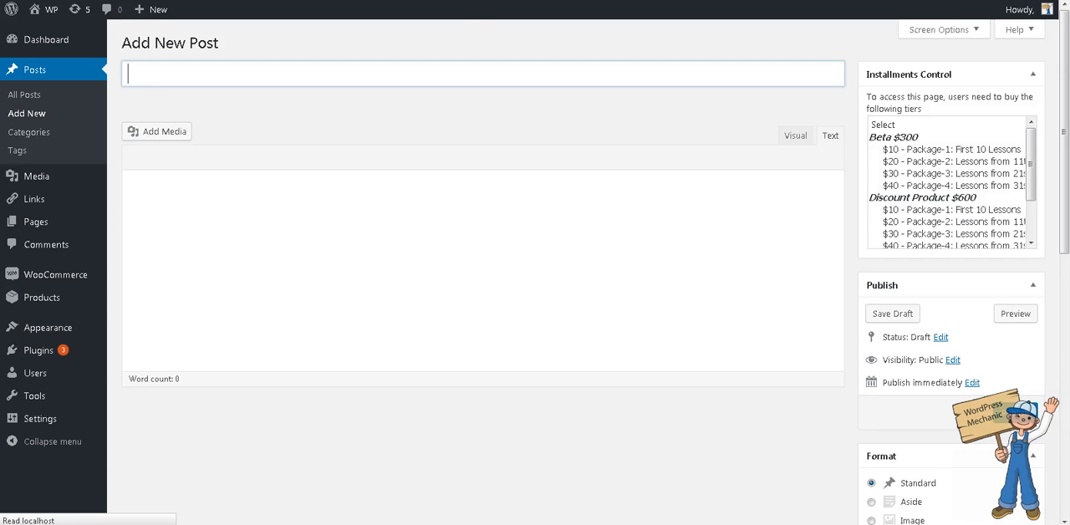
click(417, 68)
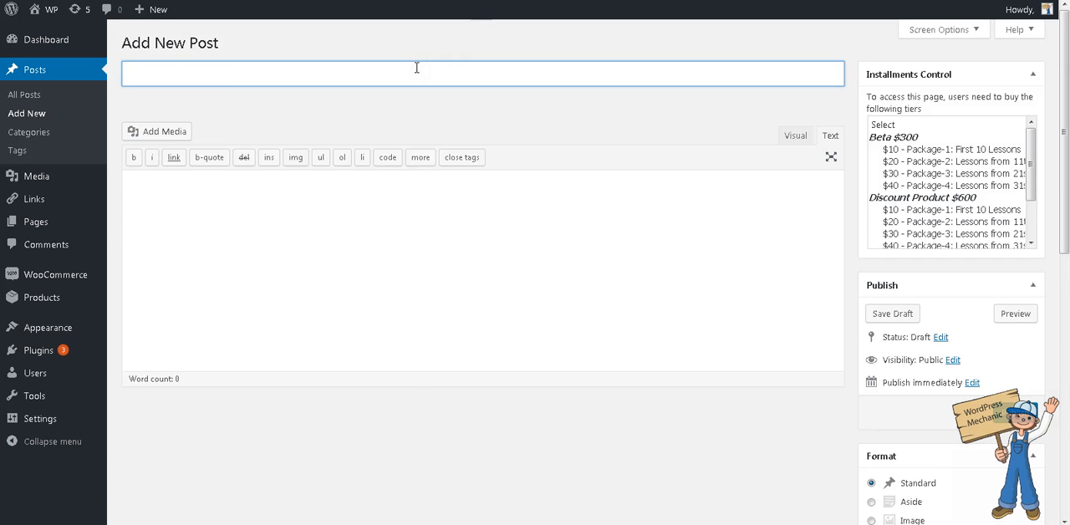
text(Online WordPress Test)
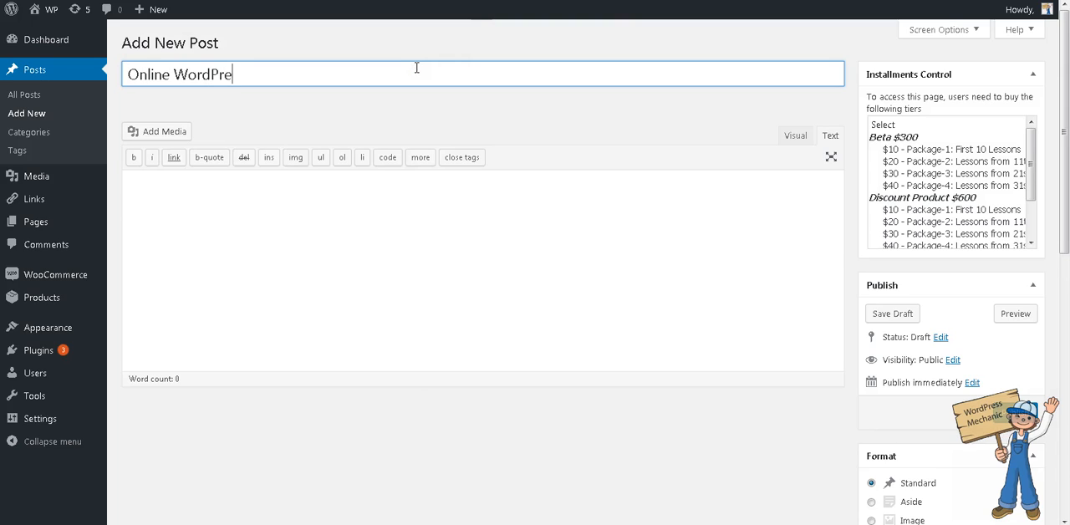
key(Tab)
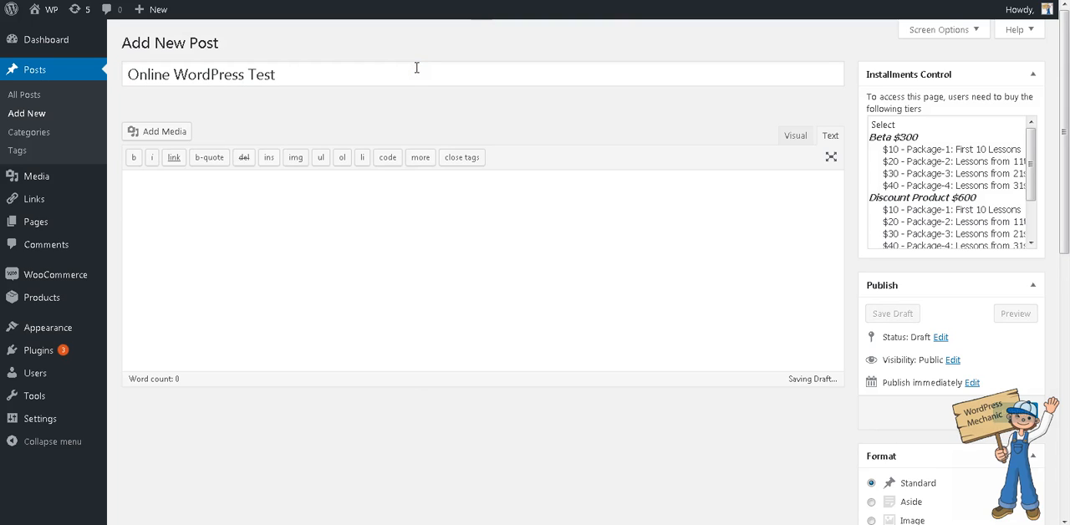
- Write the post body "You are required to fill all these fields and, your time starts now." followed by "bla bla bla..." further down
text(You are require)
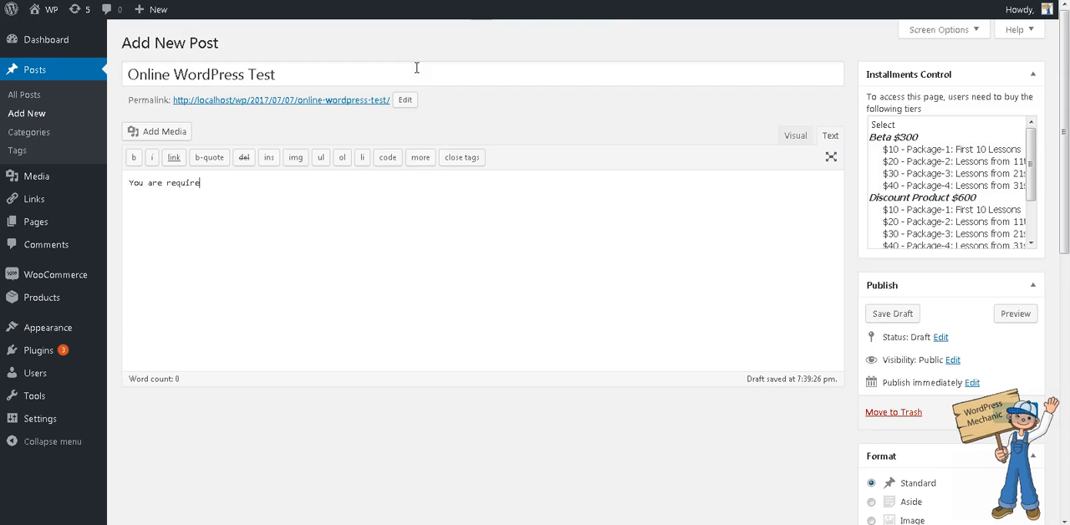
text(d to fill all these fields and, your time starts now)
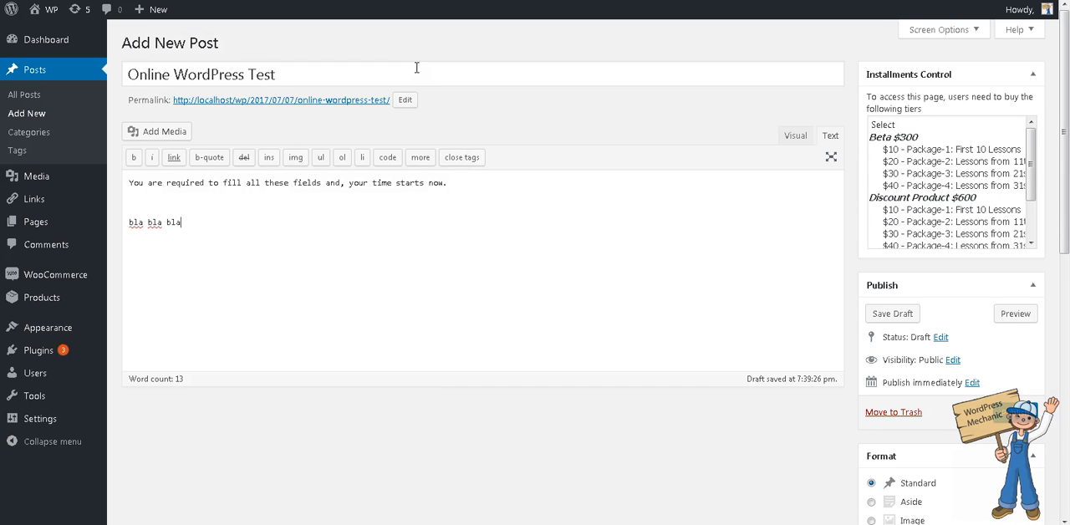
text(....)
key(BackSpace)
- Assign the Online WordPress Test post to the WordPress Course category
scroll(1026, 372, down, 7)
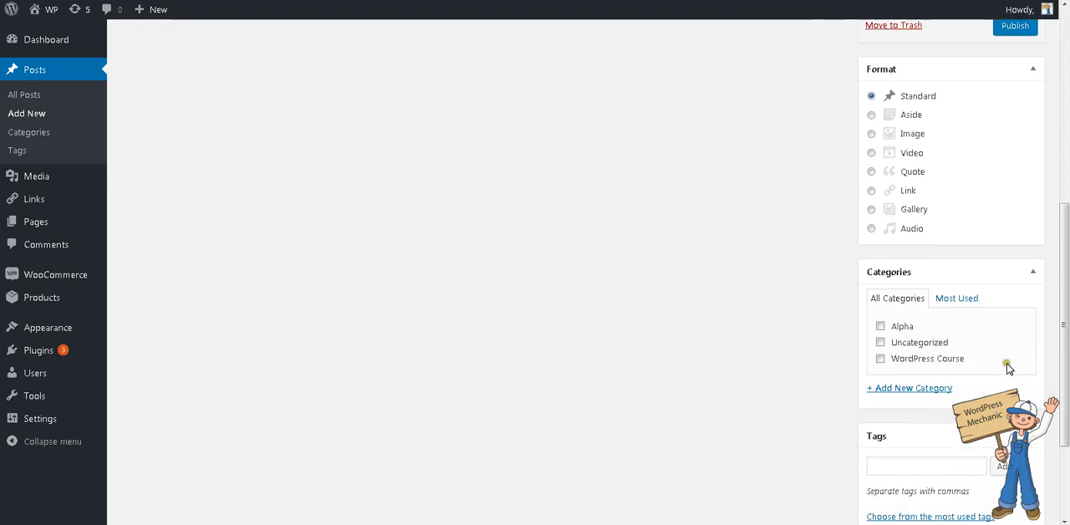
scroll(960, 282, up, 4)
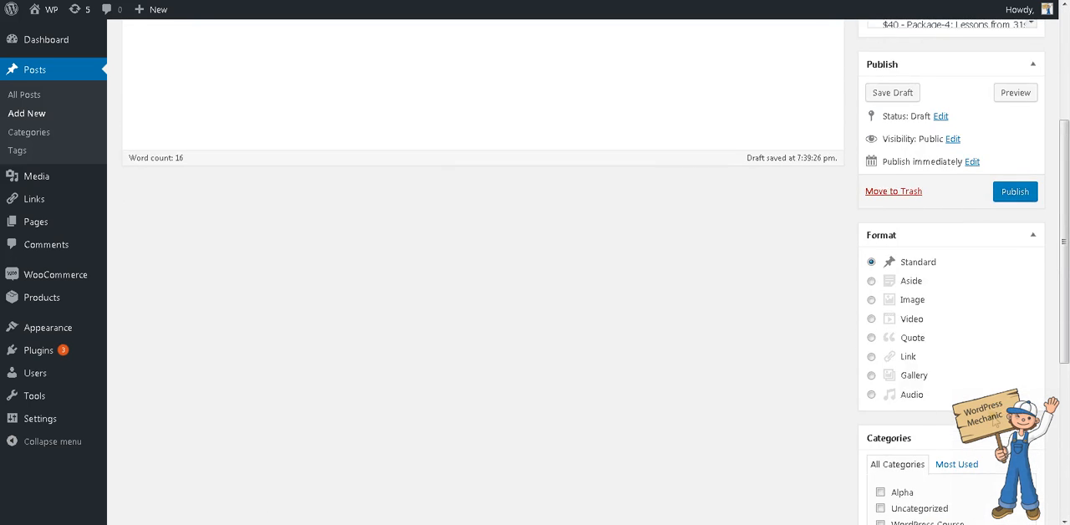
scroll(955, 306, down, 2)
click(911, 372)
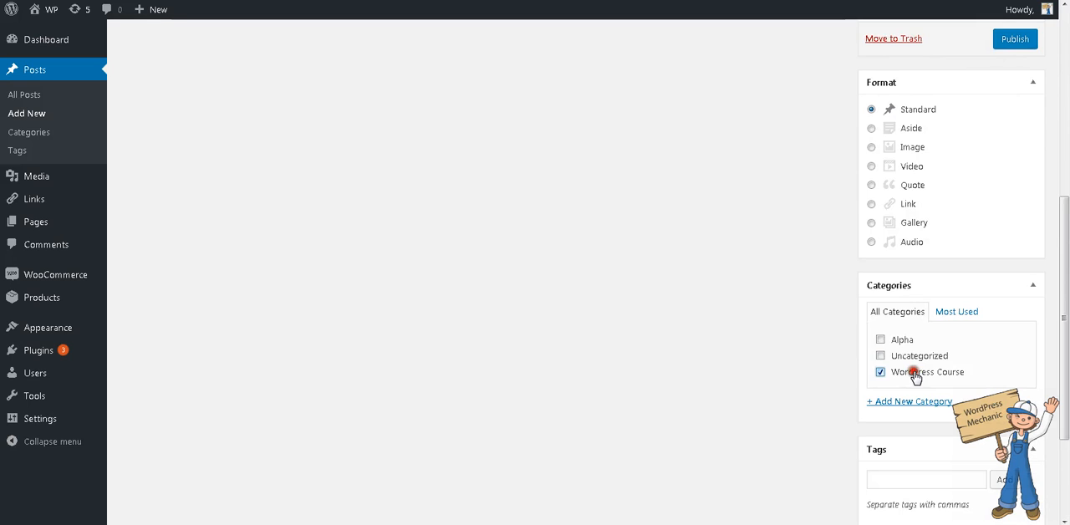
- Set the wordpressbanner image from the media library as the post's featured image
scroll(992, 390, down, 2)
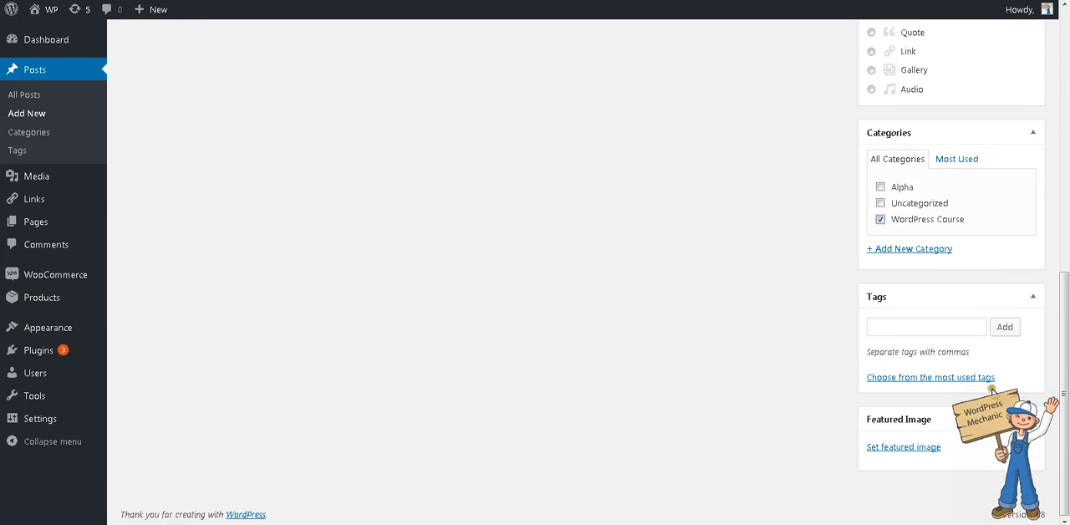
click(936, 449)
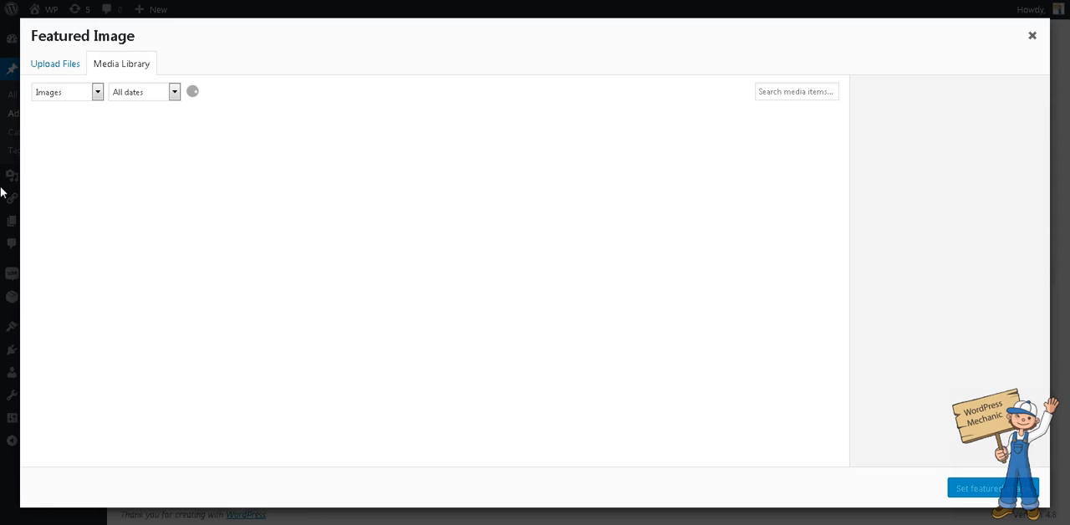
click(84, 157)
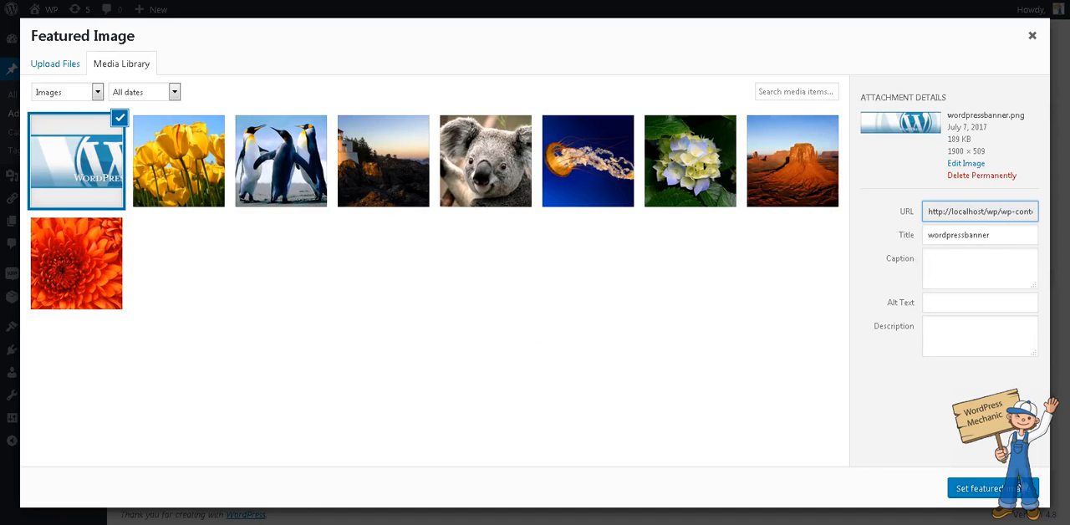
click(1021, 488)
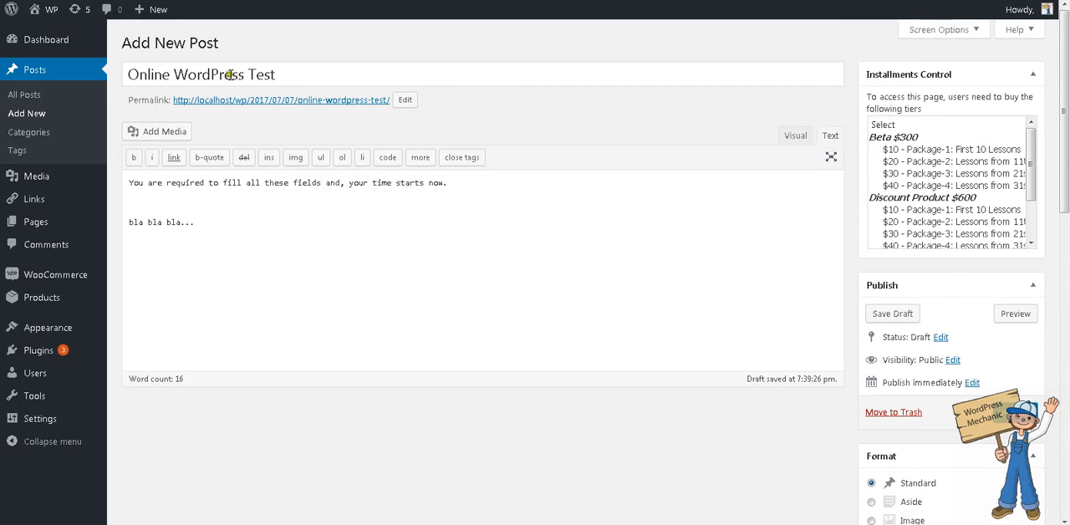
- Require the Set-1, Set-2 and Set-3 tiers of WordPress Course Online for accessing the test post, and publish it
scroll(976, 221, down, 2)
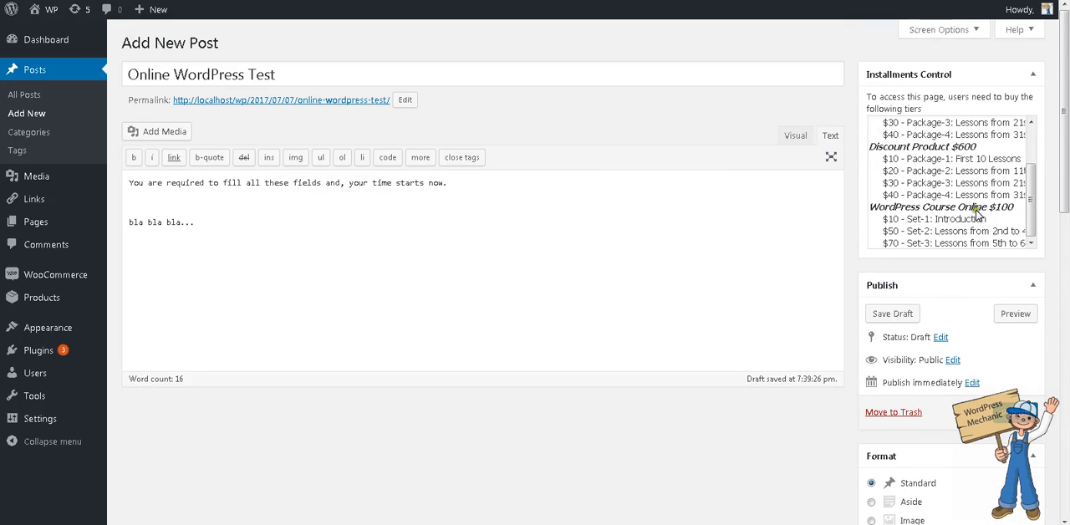
scroll(977, 216, down, 1)
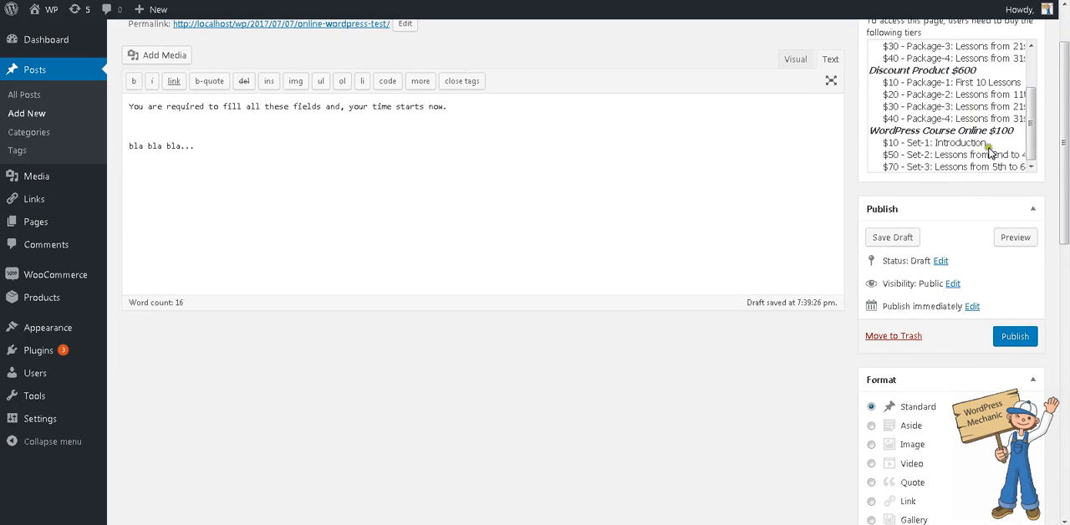
scroll(982, 171, up, 1)
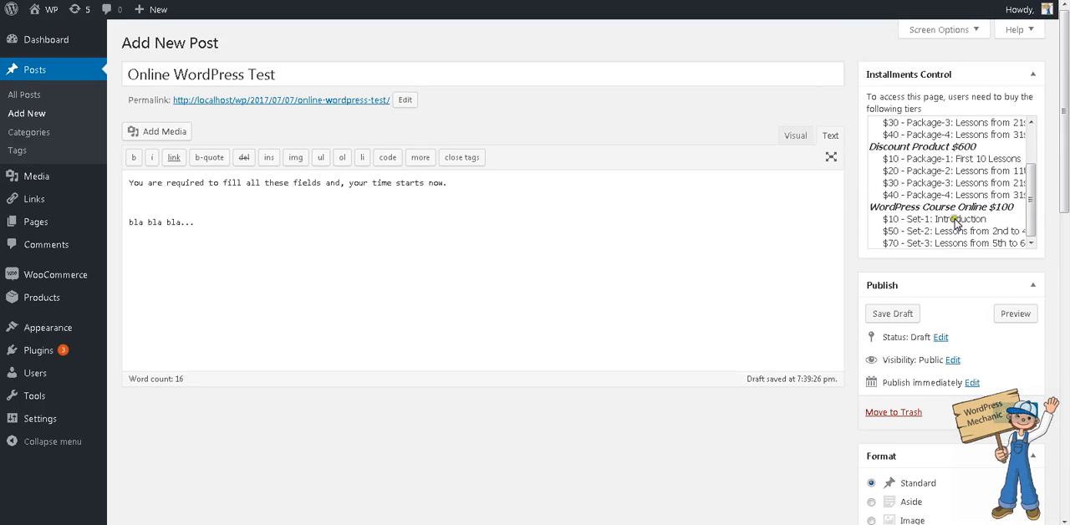
click(953, 219)
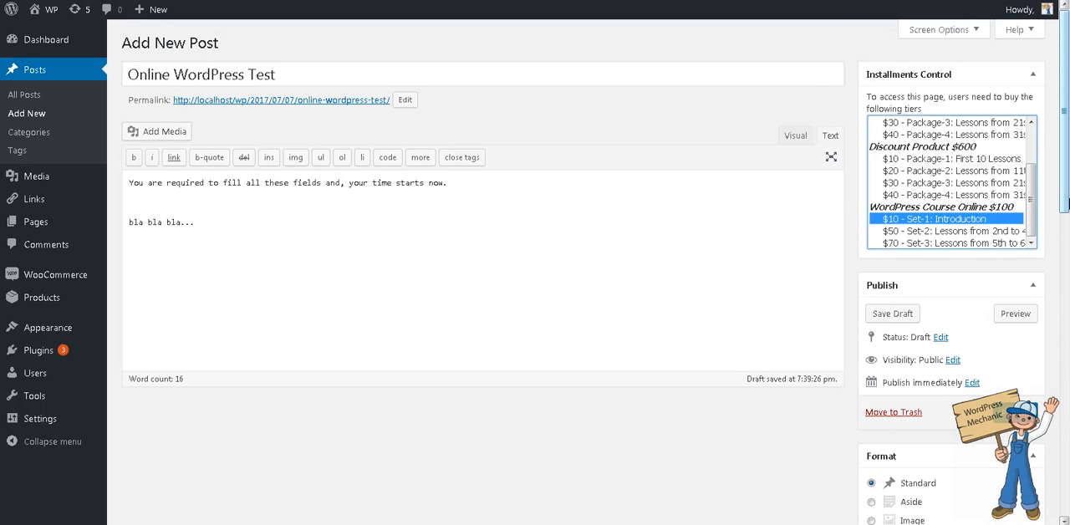
scroll(1028, 184, down, 2)
scroll(1067, 150, up, 2)
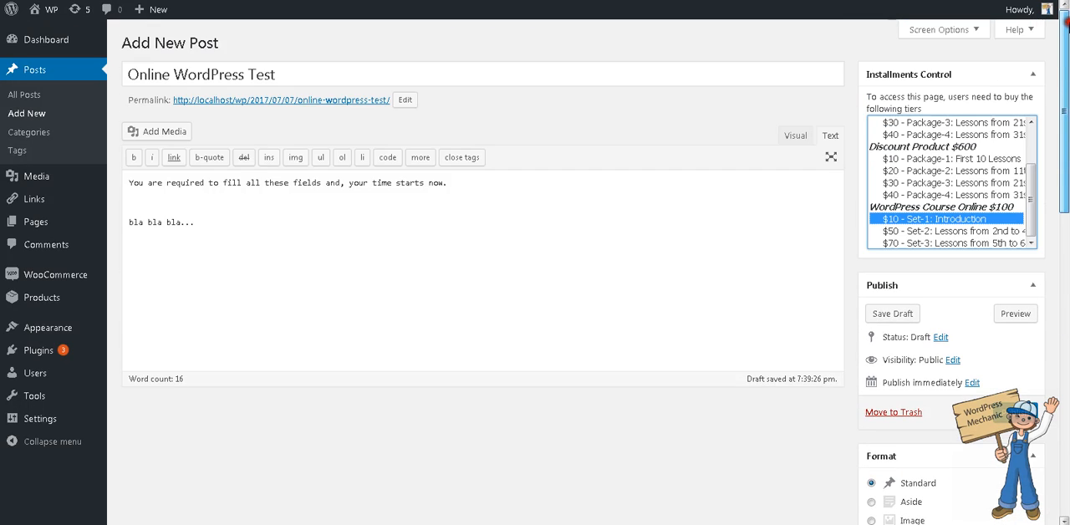
ctrl+click(936, 233)
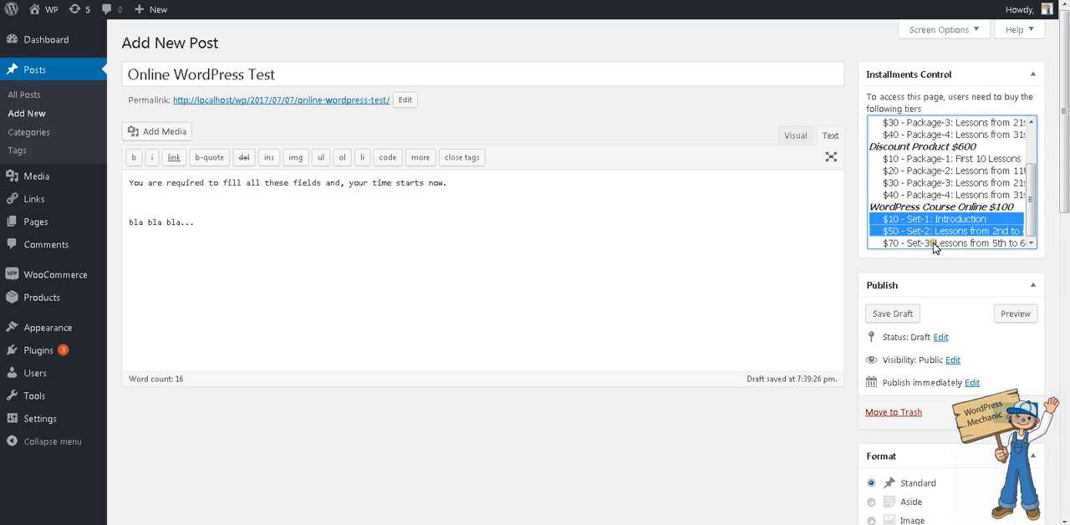
ctrl+click(935, 242)
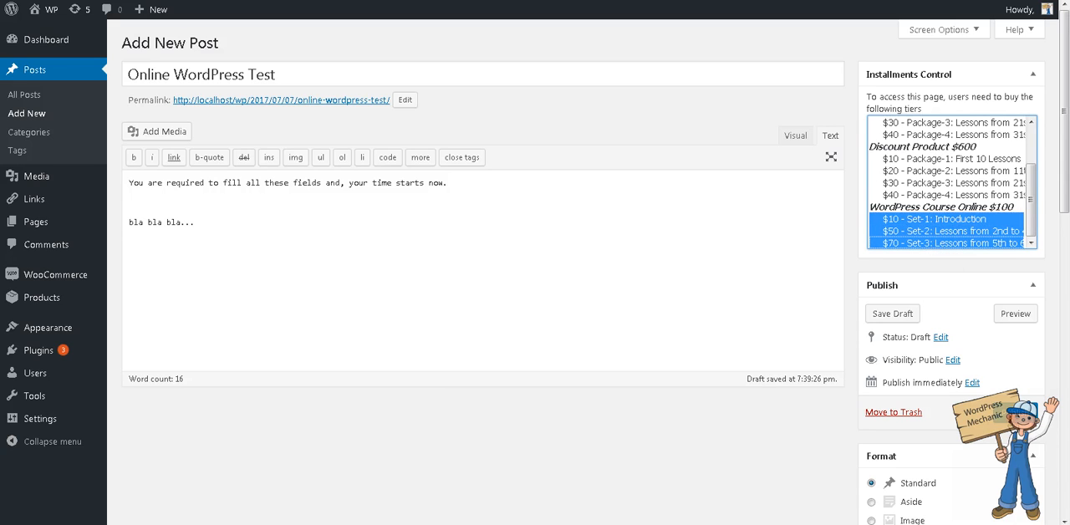
click(1011, 415)
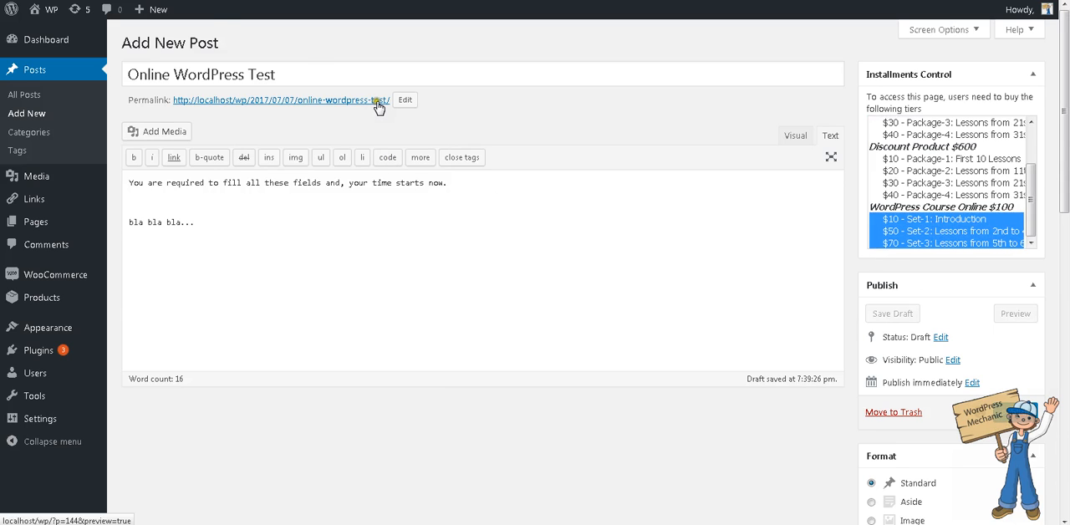
- Copy the published test post's permalink address and open the Online Course for WordPress Beginners! page for editing
right_click(357, 140)
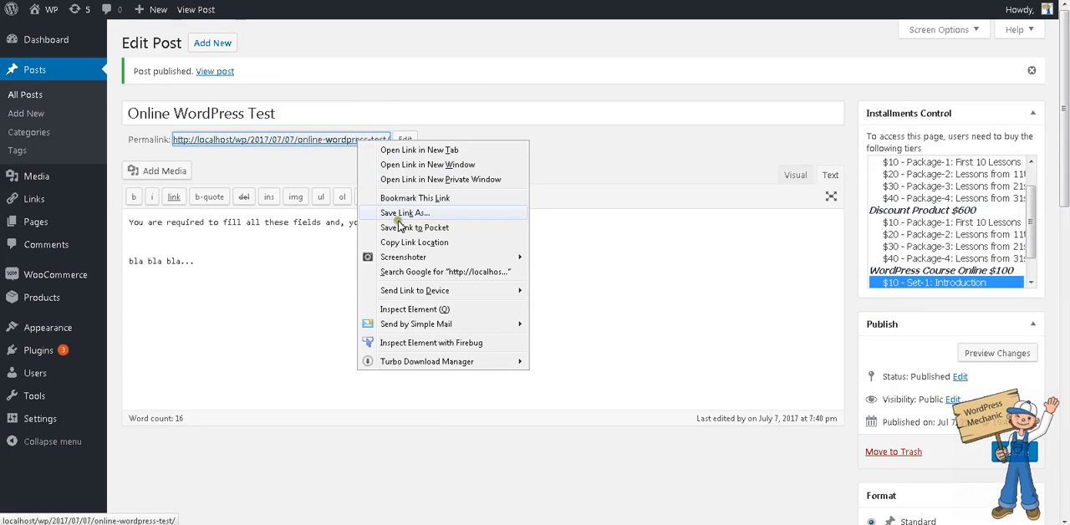
click(408, 243)
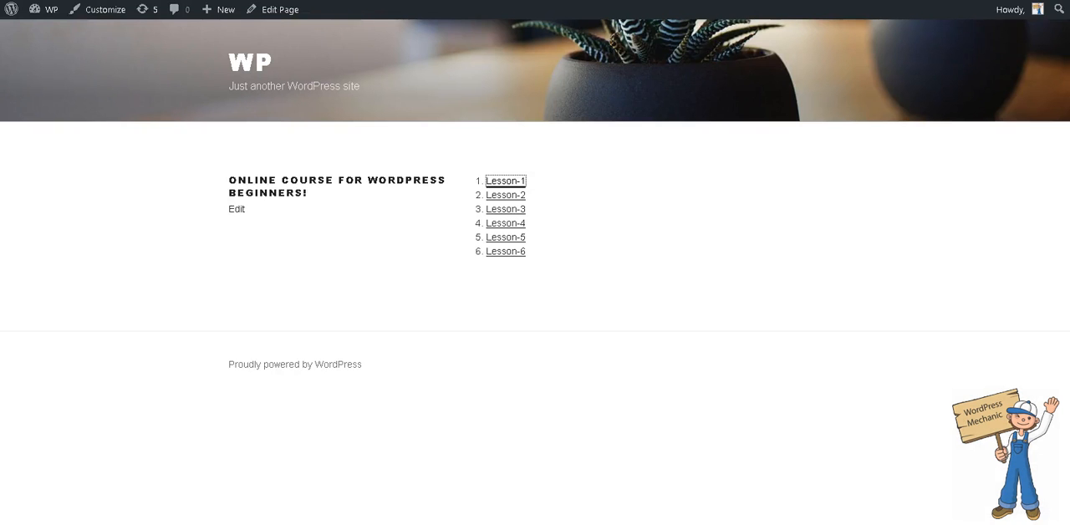
click(278, 11)
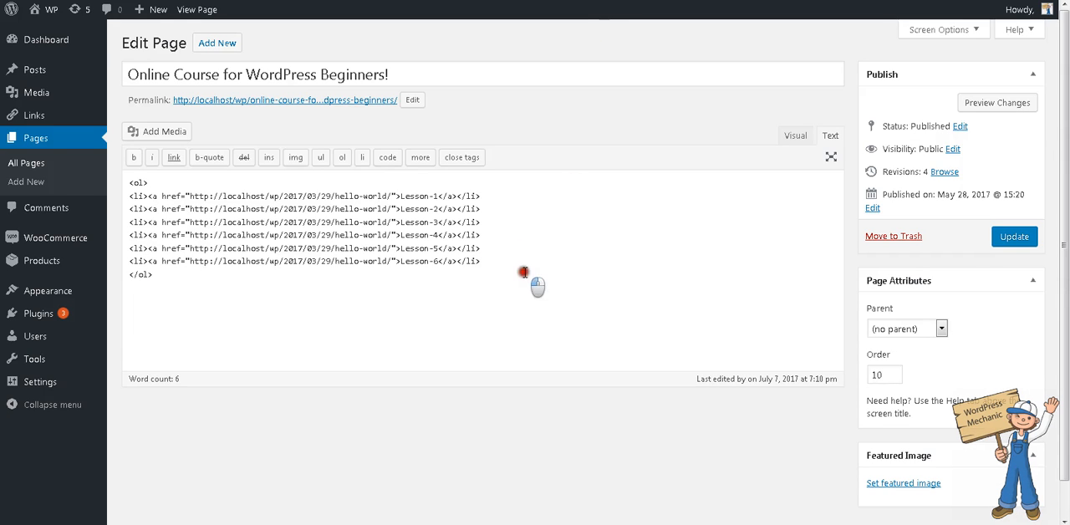
- Add the sentence "After taking all these lessons, you need to submit your online test." below the lesson list
click(529, 282)
text(After taking all these lessons)
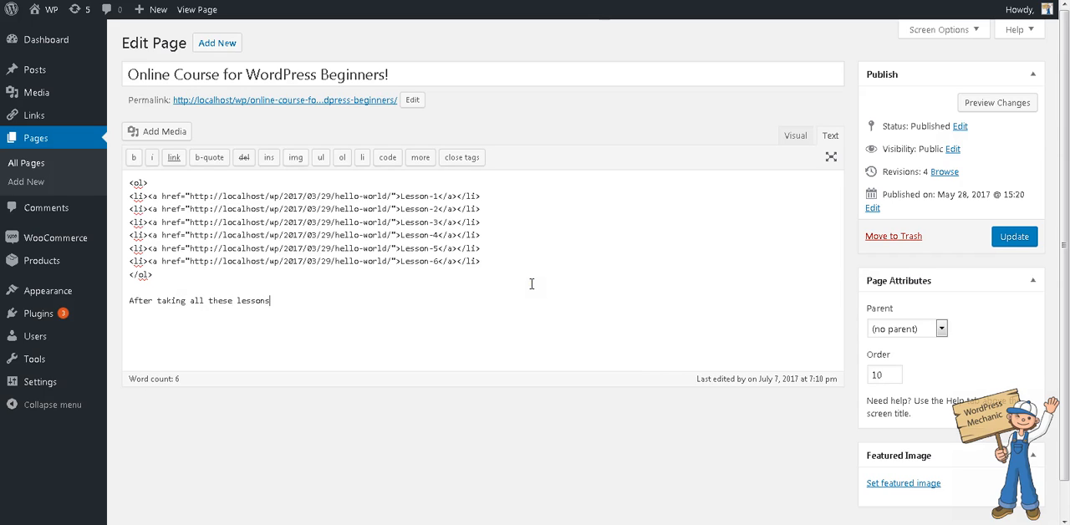
text(, you need to submit your online test.)
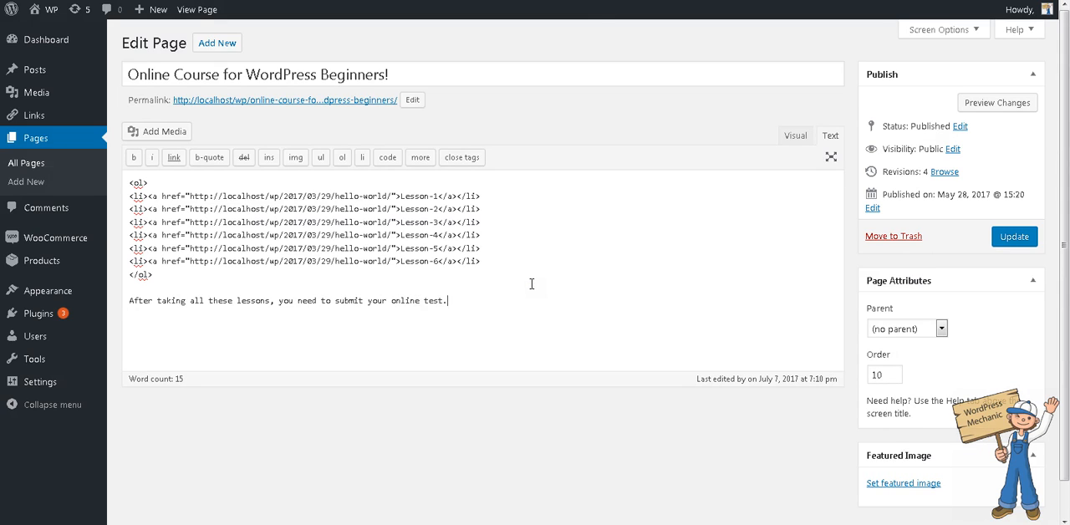
text(Click here)
text(<a href)
text(=")
- Below that sentence, add an HTML link reading "Click here" that points to the copied online-wordpress-test address
key(ctrl+v)
text(")
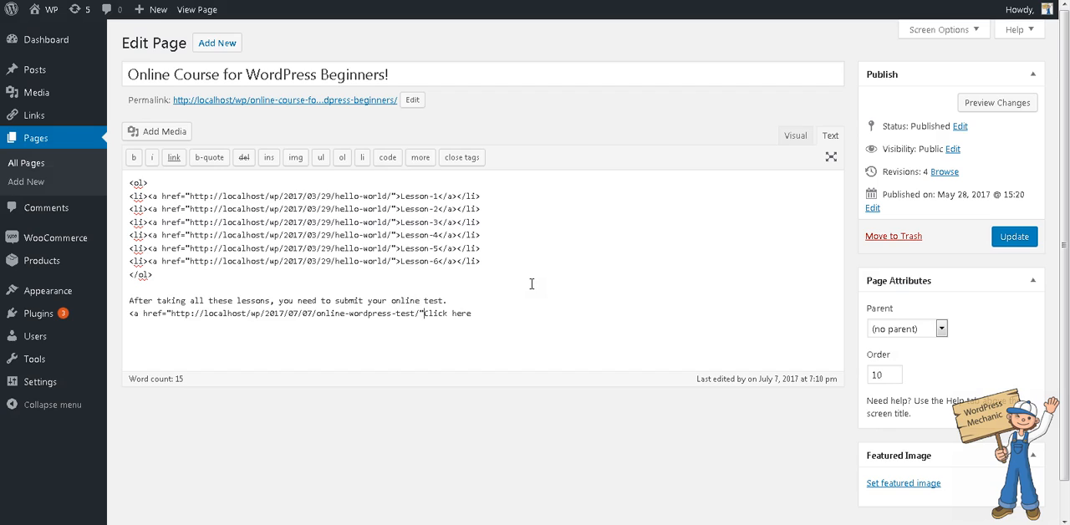
text(>Click here</a> to take online test. You can )
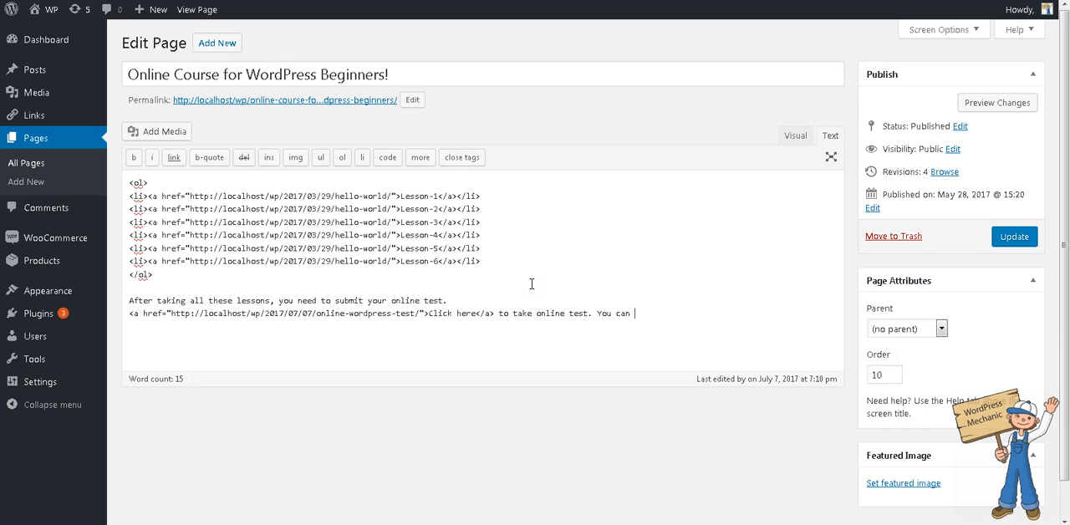
text(re-take it in next 10 days again.)
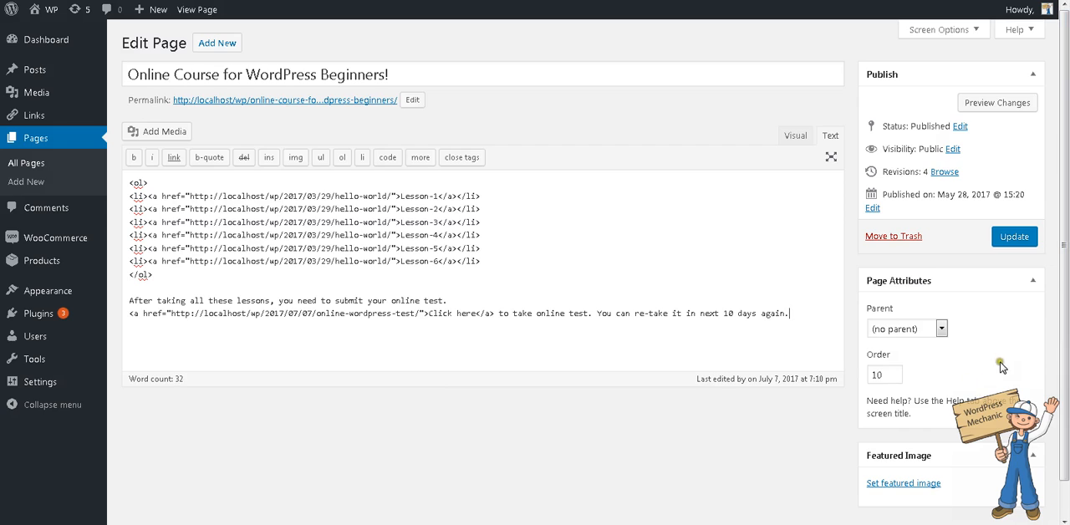
- Update the course page, reload its live view and follow the "Click here" link to the test
scroll(1001, 367, down, 1)
click(1022, 203)
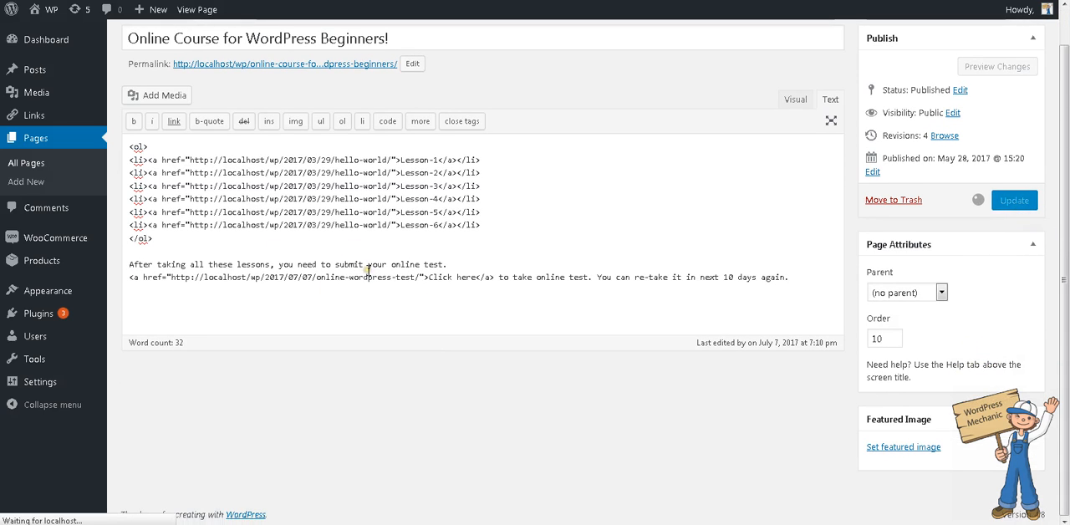
key(ctrl+Tab)
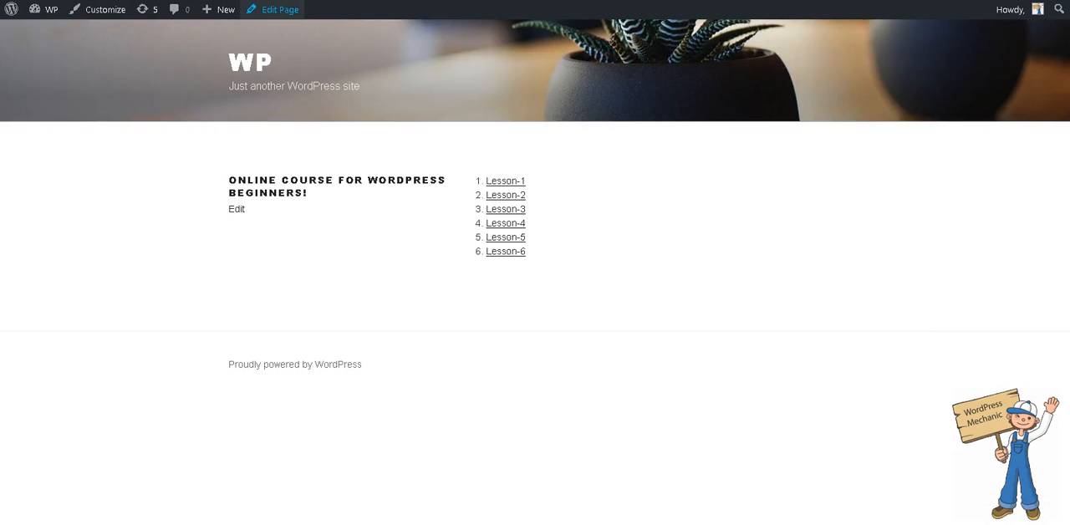
key(F5)
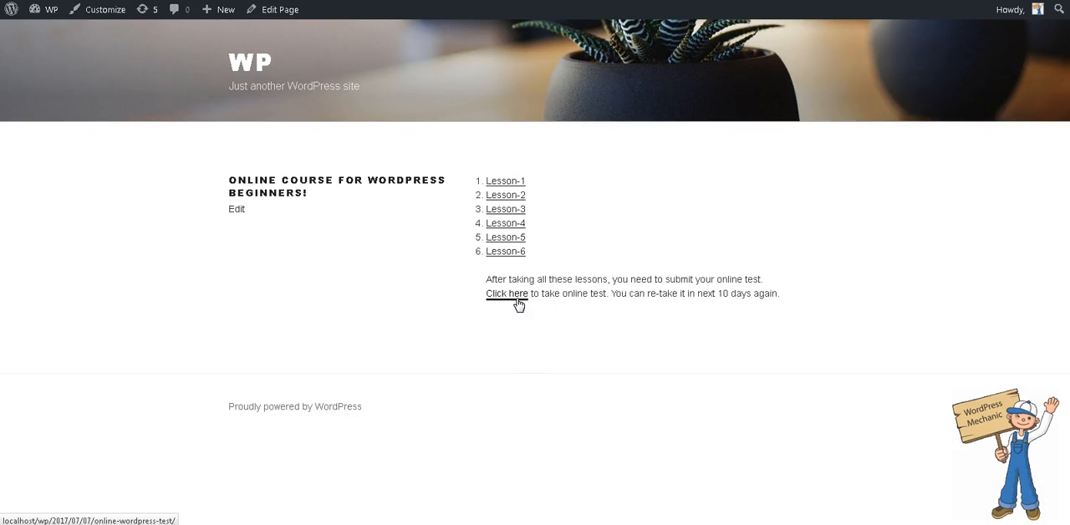
click(518, 305)
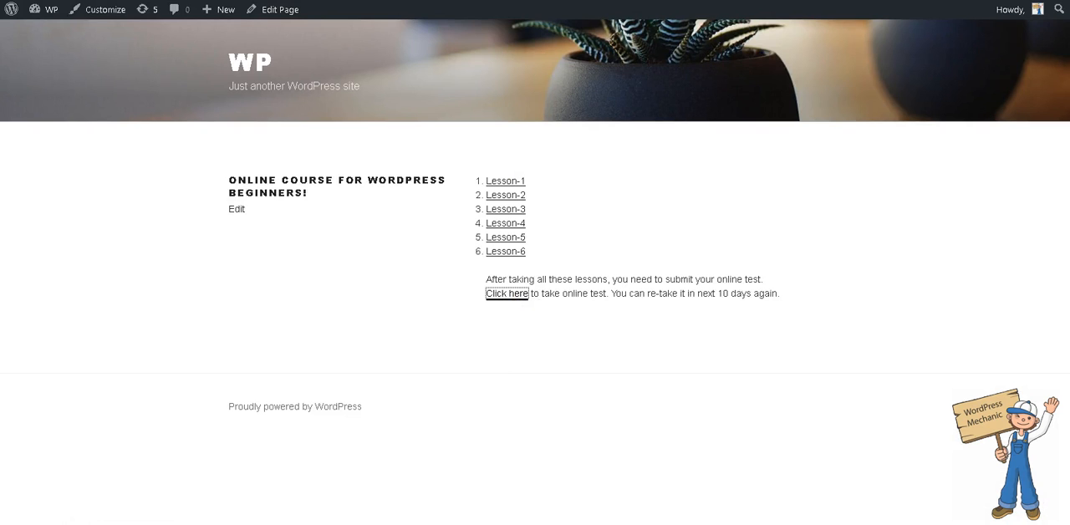
- Set the Woo Installments validity of the course product to 7 days
scroll(678, 144, down, 5)
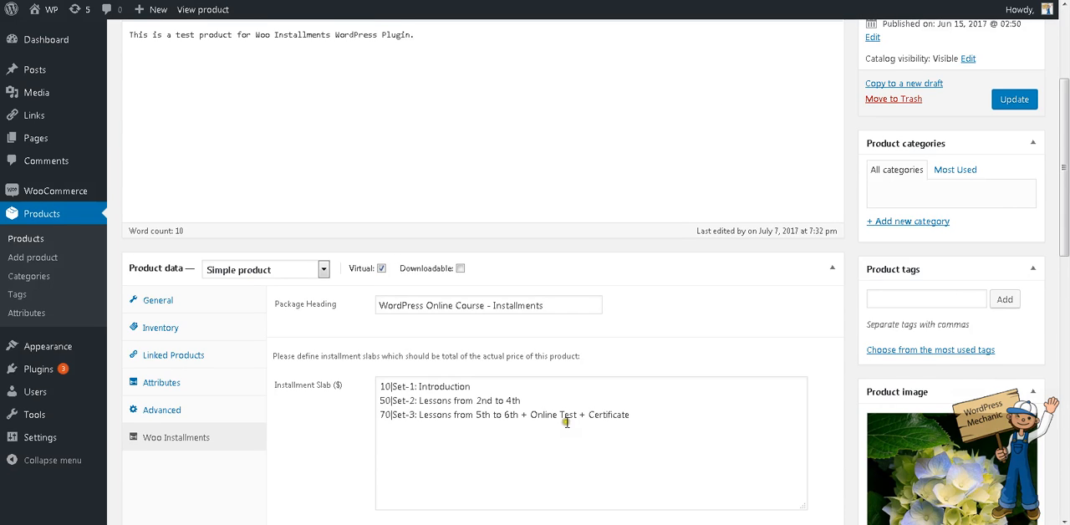
scroll(565, 421, down, 4)
double_click(566, 420)
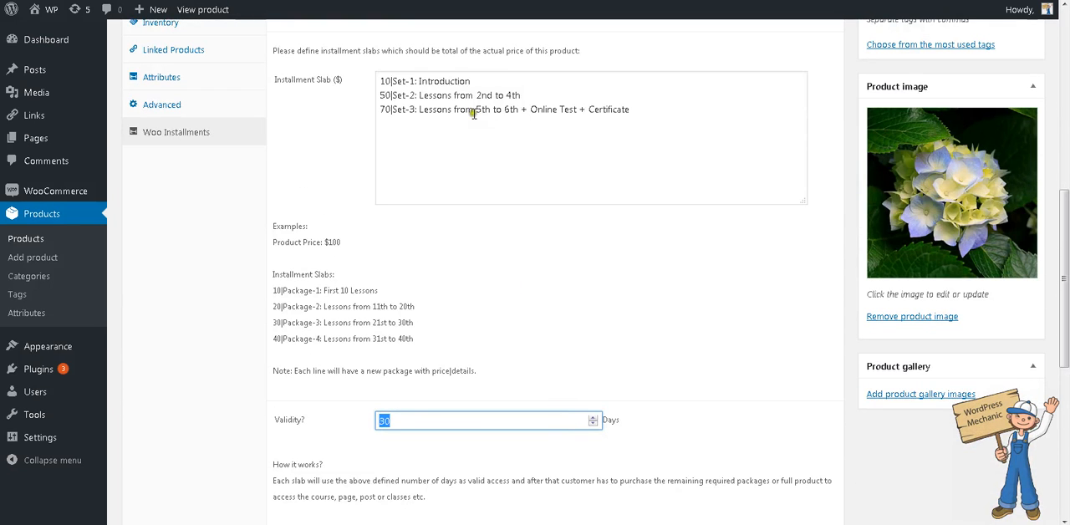
click(493, 82)
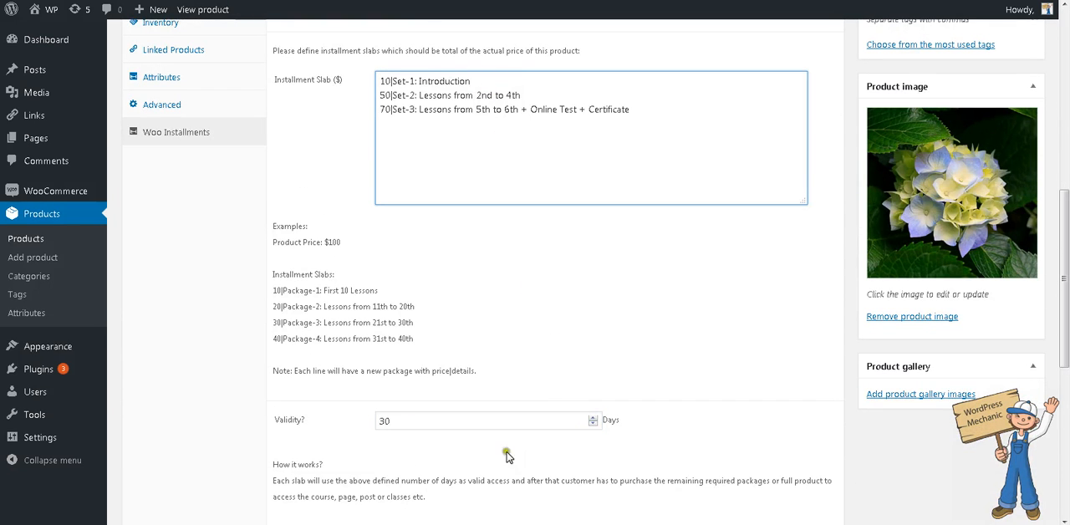
double_click(506, 420)
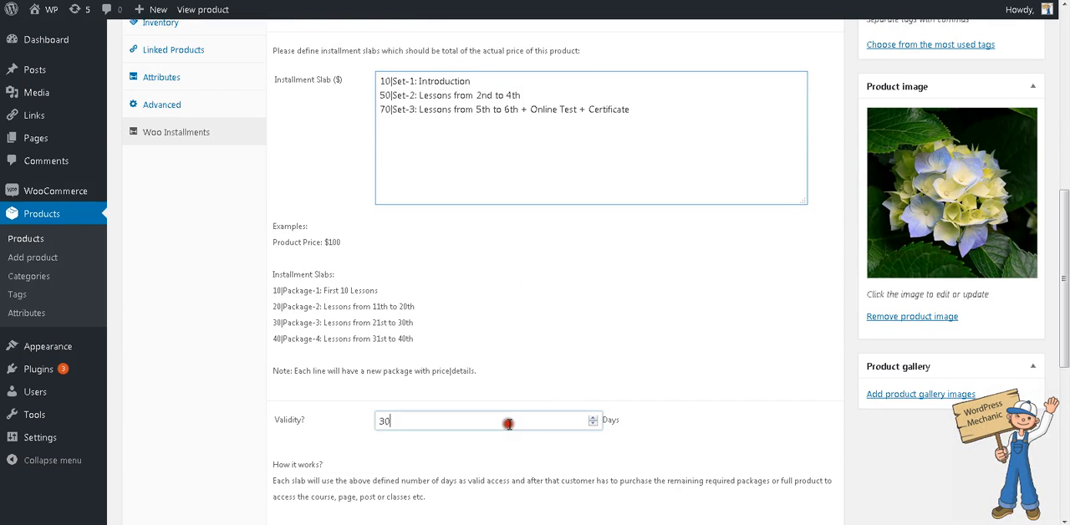
double_click(442, 423)
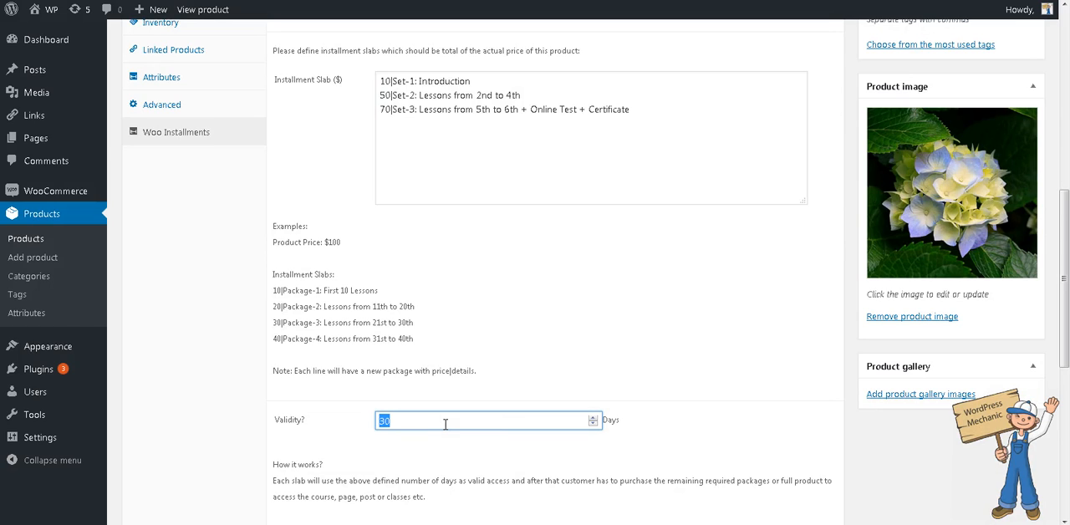
text(7)
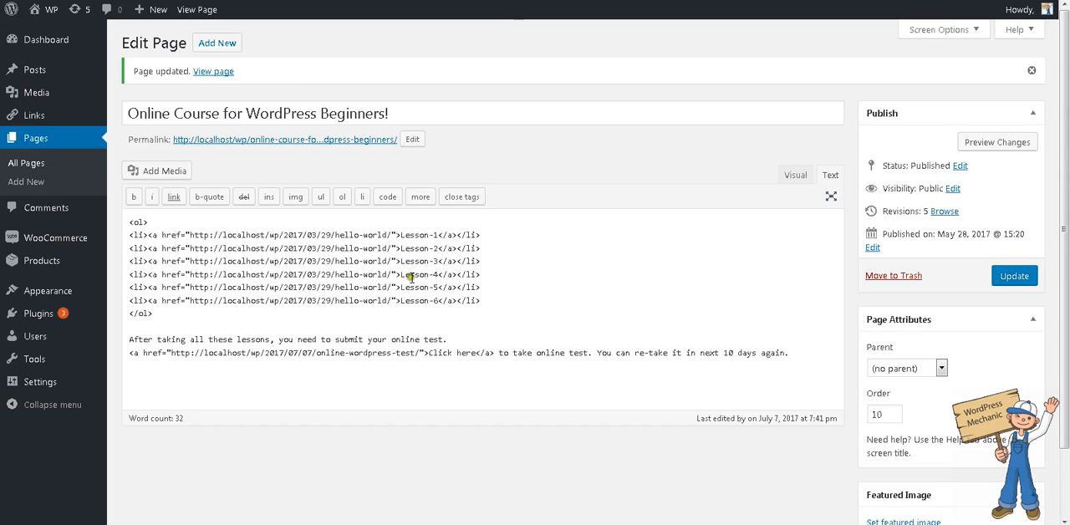
- Insert an "Instructions:" heading line above the lesson list on the course page
click(521, 233)
key(ctrl+Home)
key(Return)
key(Return)
key(Up)
text(Ins)
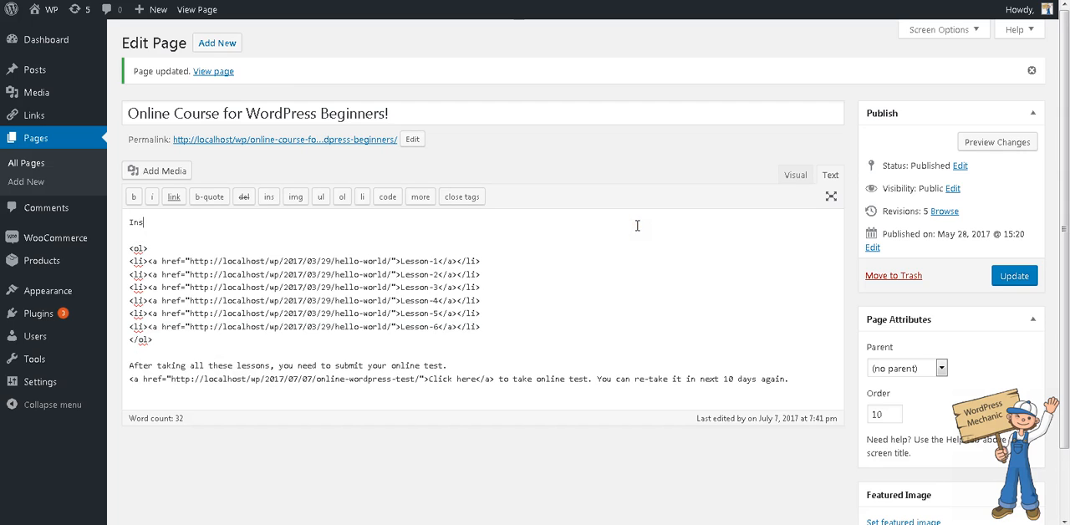
text(tructions:)
key(Return)
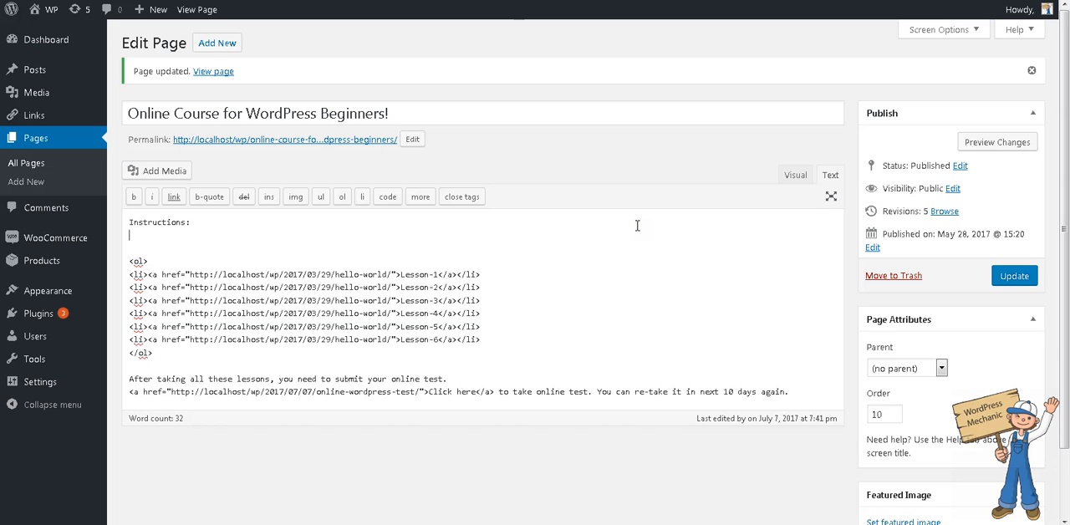
- Write "You have 7 days for each set" under the Instructions heading
text(You ahve)
key(BackSpace)
key(BackSpace)
key(BackSpace)
key(BackSpace)
key(BackSpace)
text(have )
text(7 das=)
key(BackSpace)
key(BackSpace)
text(s)
key(BackSpace)
key(BackSpace)
text(ys for each set)
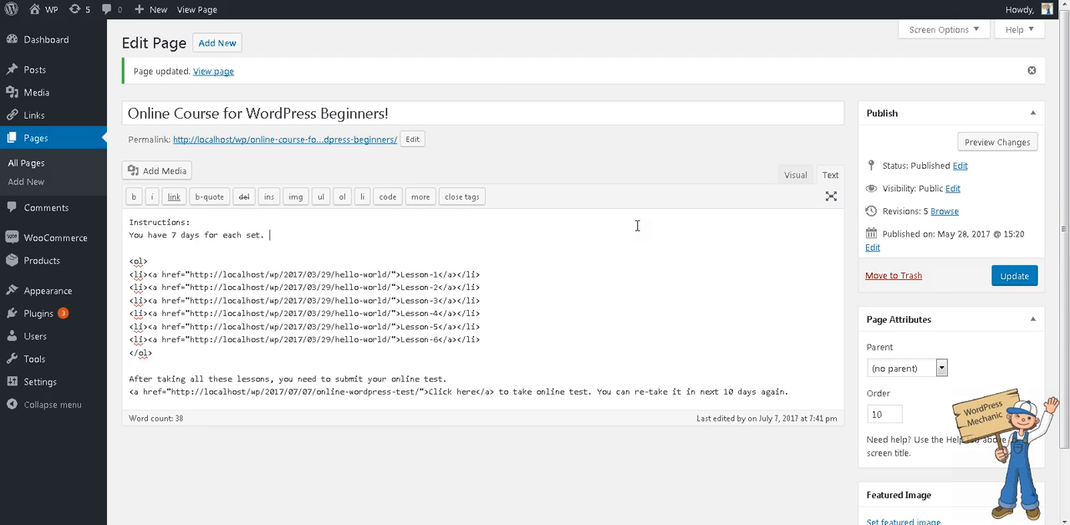
text(. There are 3 sets in this course.)
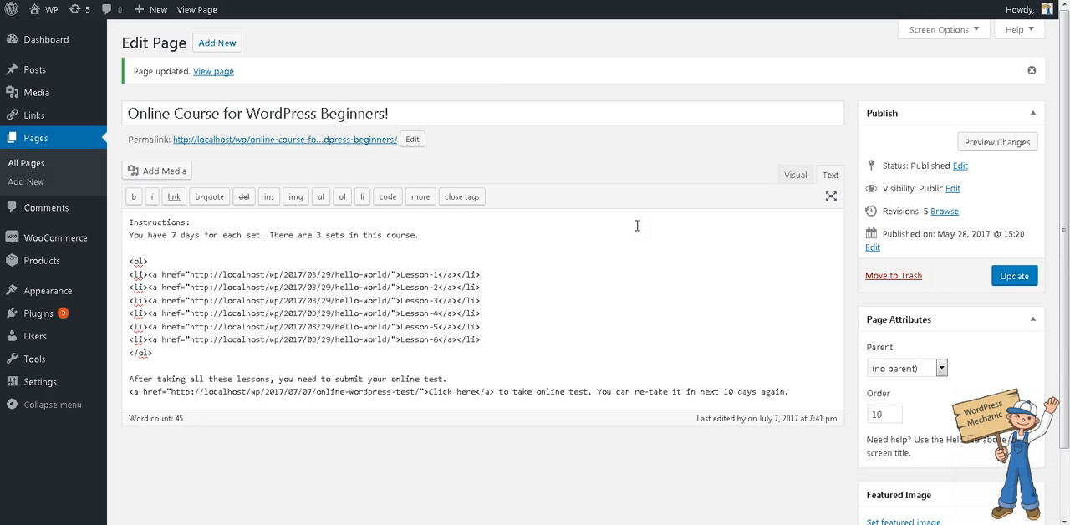
- Continue the instructions with "There are 3 sets in this course and you need to study the"
key(BackSpace)
text(and you need to stuy)
key(BackSpace)
text(dy the)
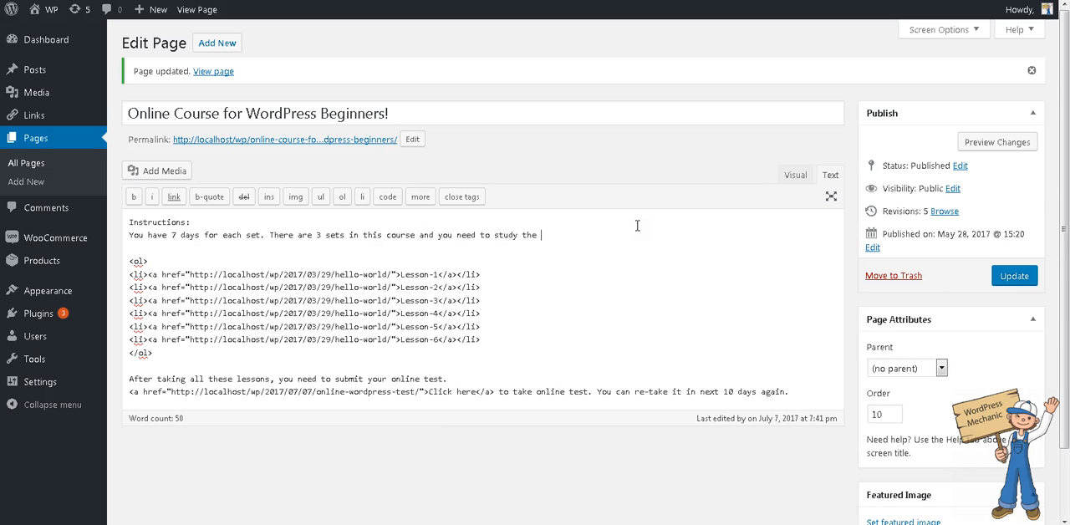
text( lessons within 7)
- Reword and extend the sentence to "study/watch the lessons within 7 days and then either"
key(ctrl+Left)
key(ctrl+Left)
key(ctrl+Left)
key(BackSpace)
key(BackSpace)
text(y/watch the lessons within 7 days and then eithe)
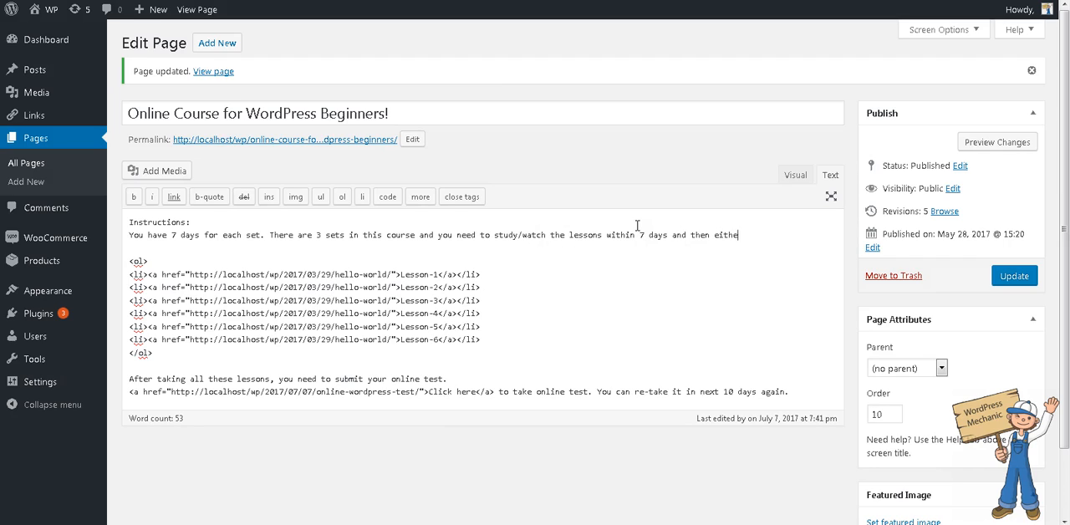
text(r)
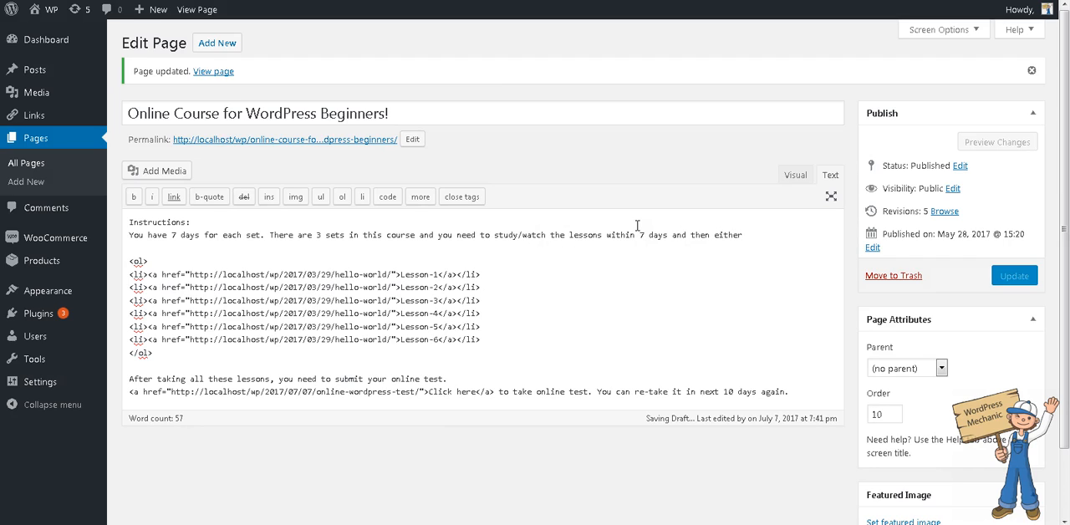
- Replace the word "either" with "proceed/purchase the next package" in the instructions
key(BackSpace)
key(BackSpace)
key(BackSpace)
key(BackSpace)
key(BackSpace)
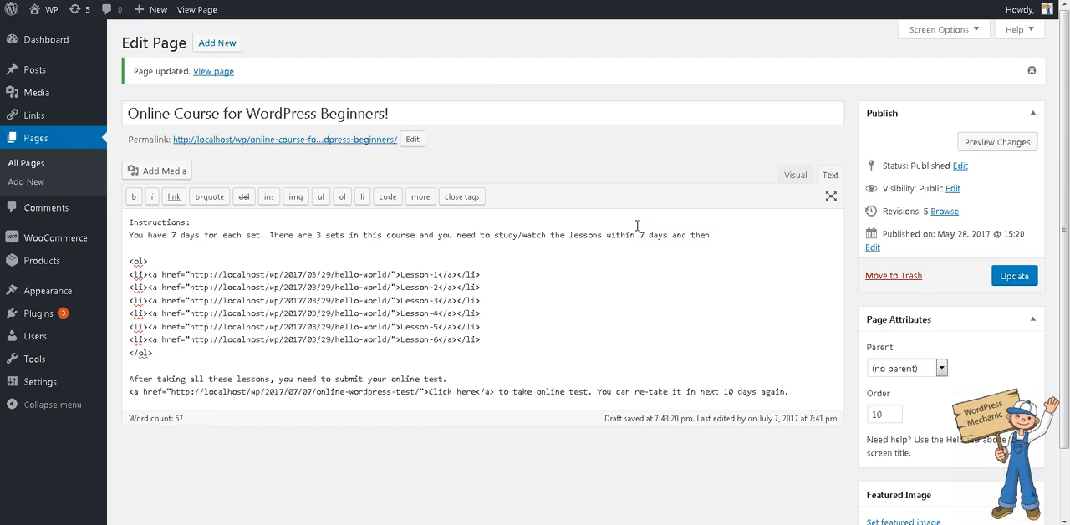
text(proceed/purchase the next)
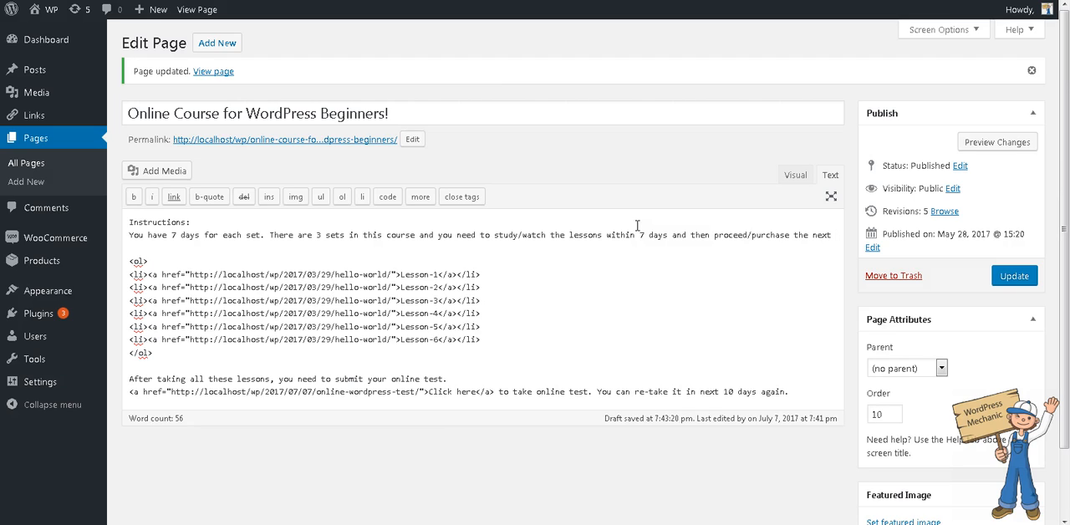
text( package)
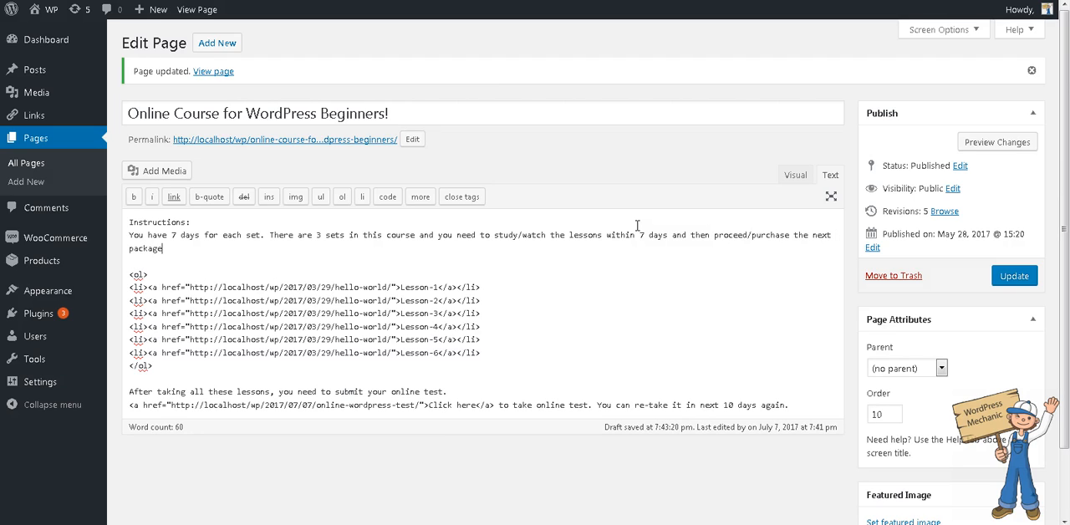
text( or your access will be limited.)
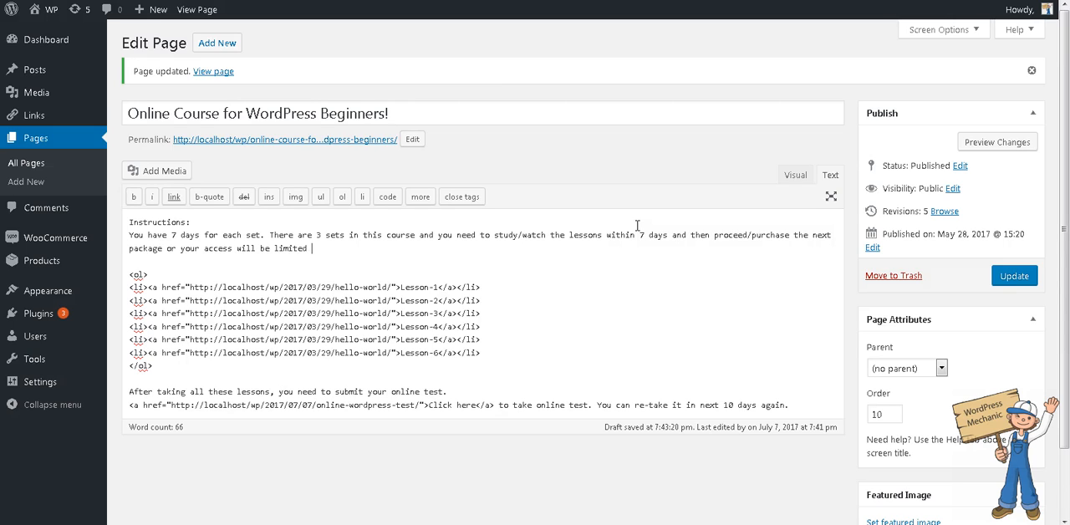
- Finish the instructions with "or your access will be limited until you purchase next package."
text(until you purchase next package.)
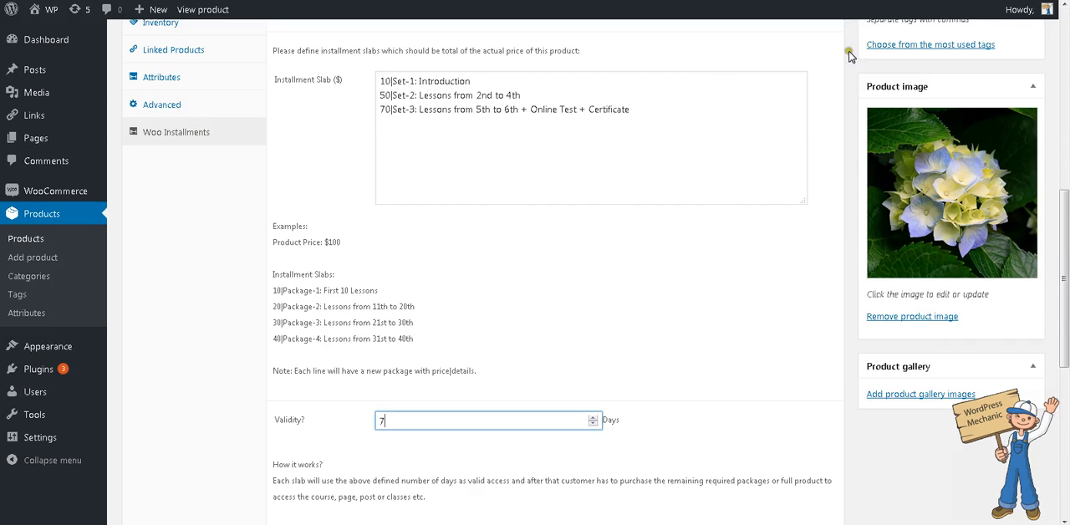
- Recheck the course product's installment validity and update the product
scroll(589, 267, down, 3)
double_click(535, 120)
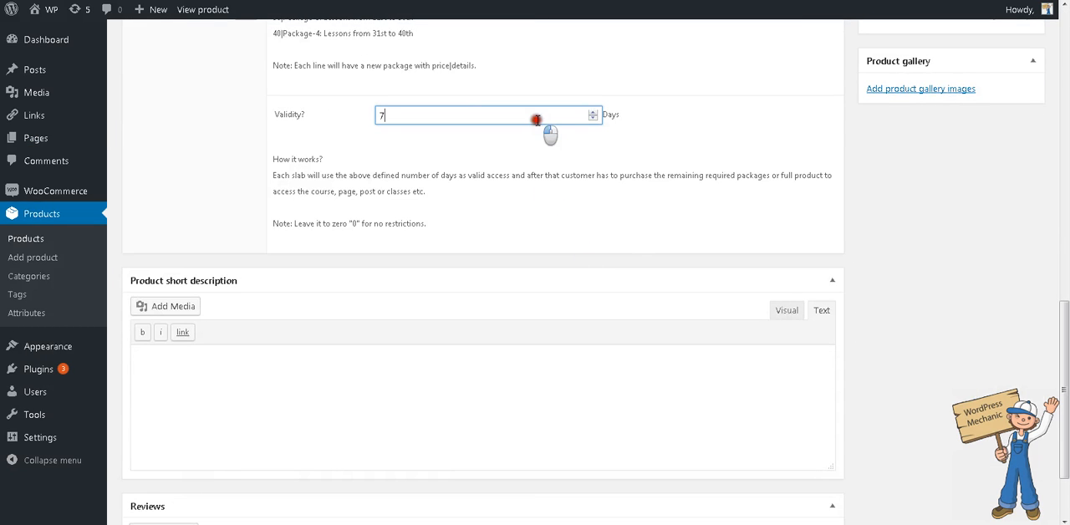
scroll(588, 191, up, 1)
scroll(587, 192, up, 3)
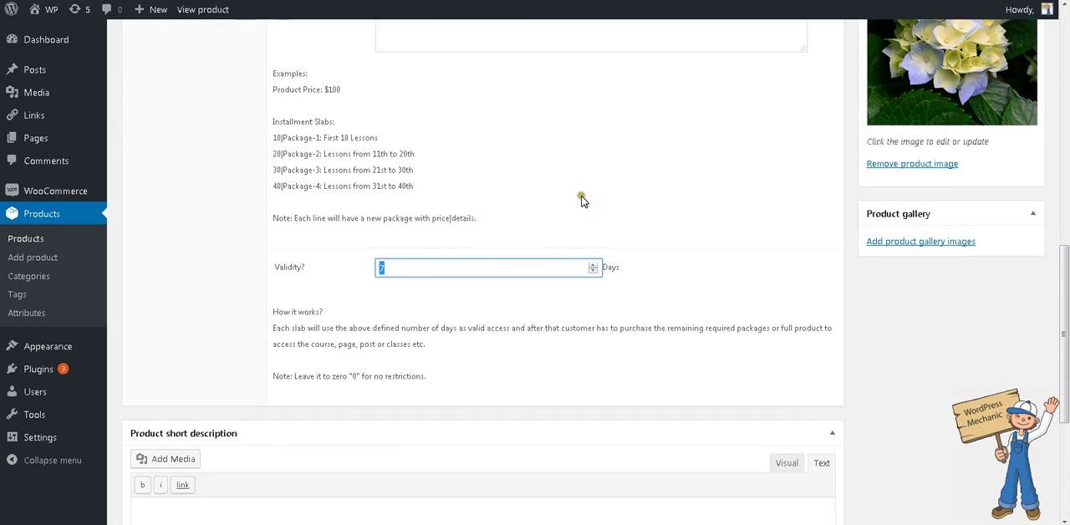
scroll(580, 203, up, 1)
scroll(582, 221, up, 3)
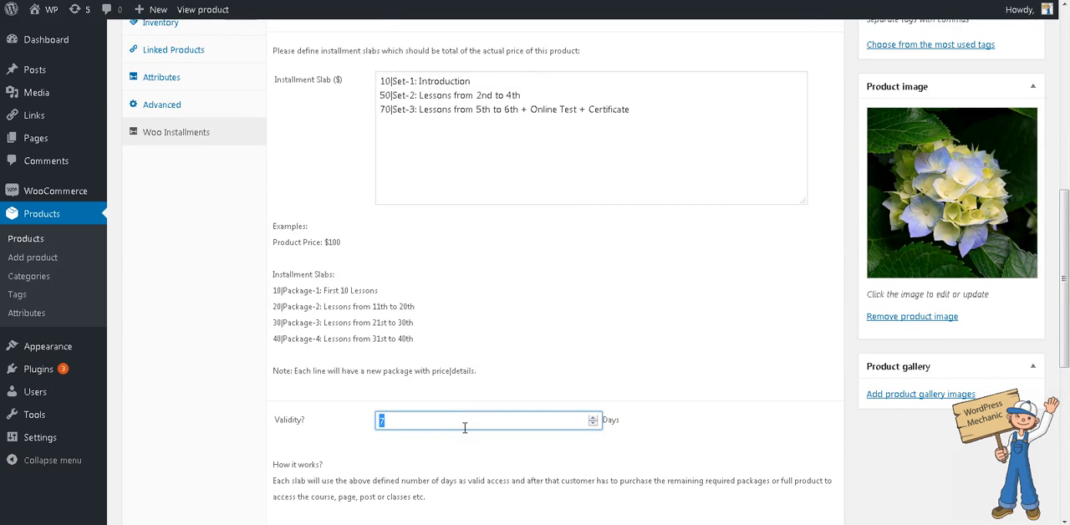
scroll(602, 401, up, 7)
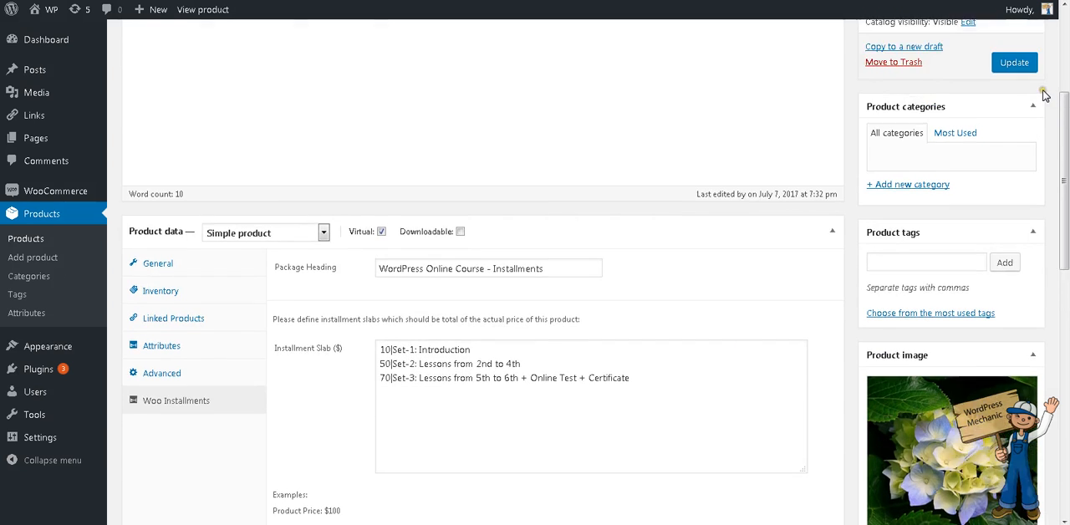
scroll(1043, 96, up, 3)
click(1014, 176)
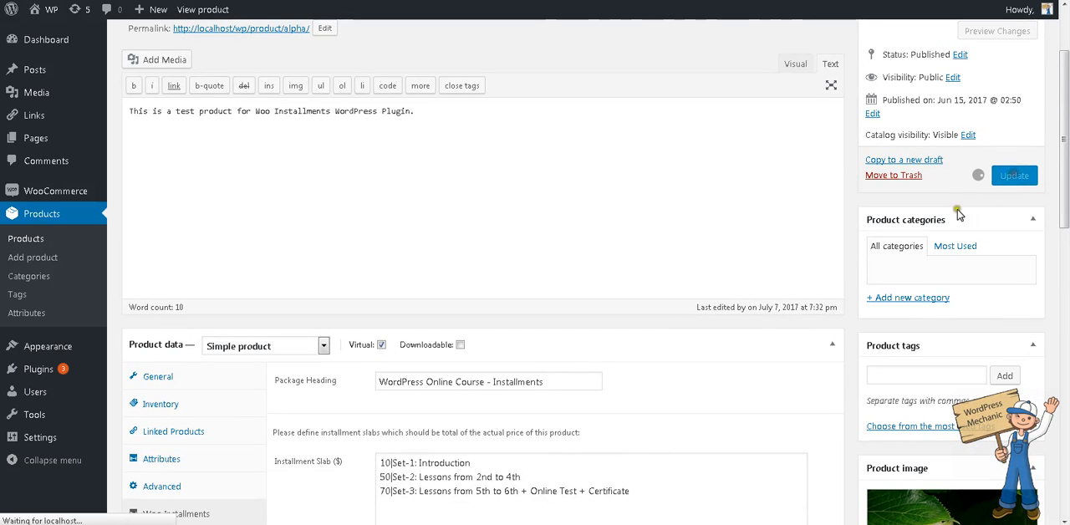
scroll(791, 293, down, 12)
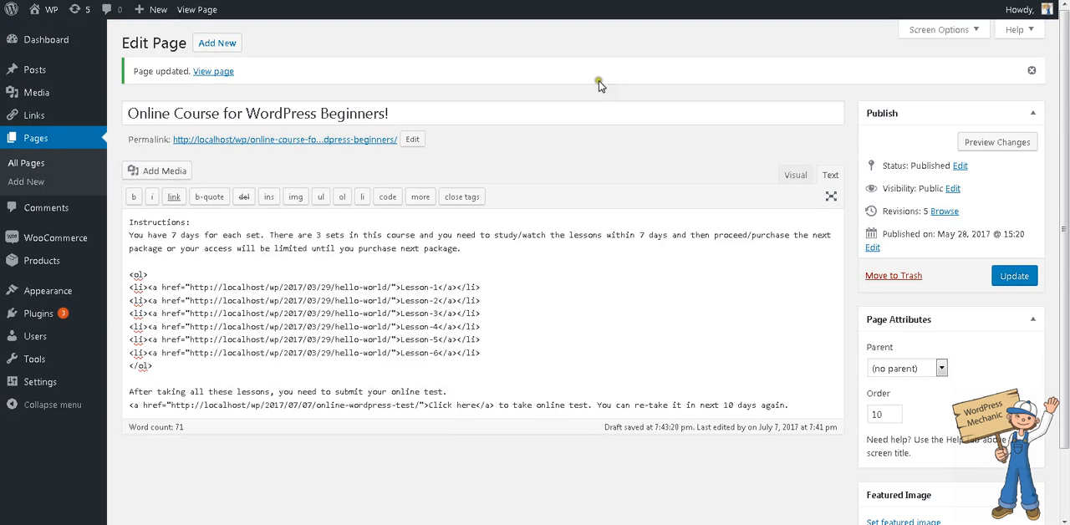
- Update the course page, read its instructions on the published page, and open Lesson-1 from its list
click(1010, 278)
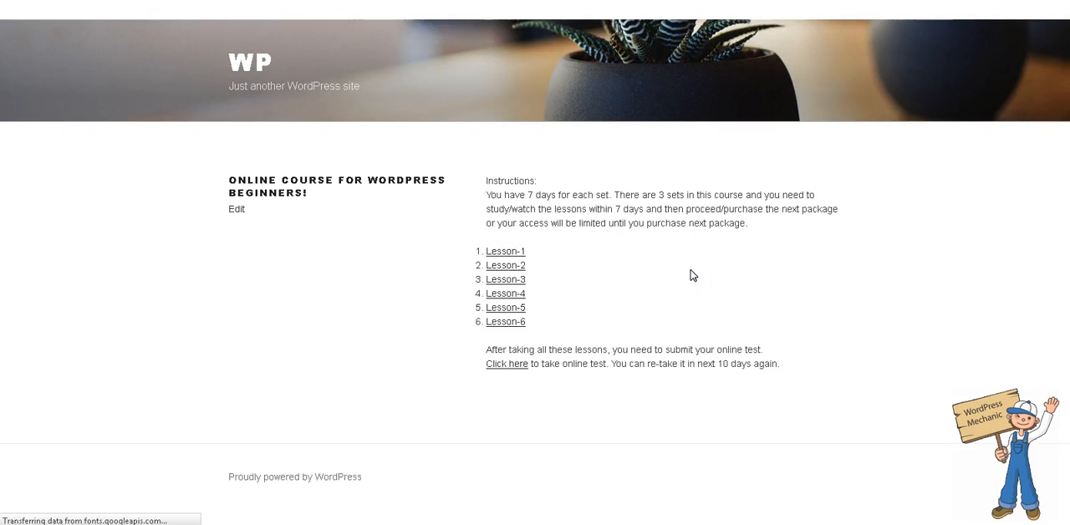
drag(487, 180, 692, 209)
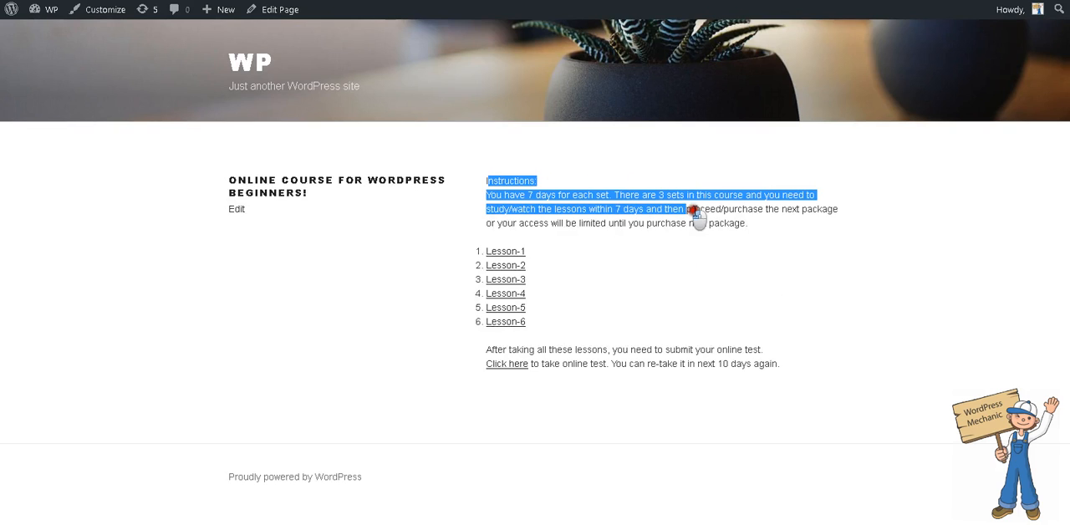
click(506, 252)
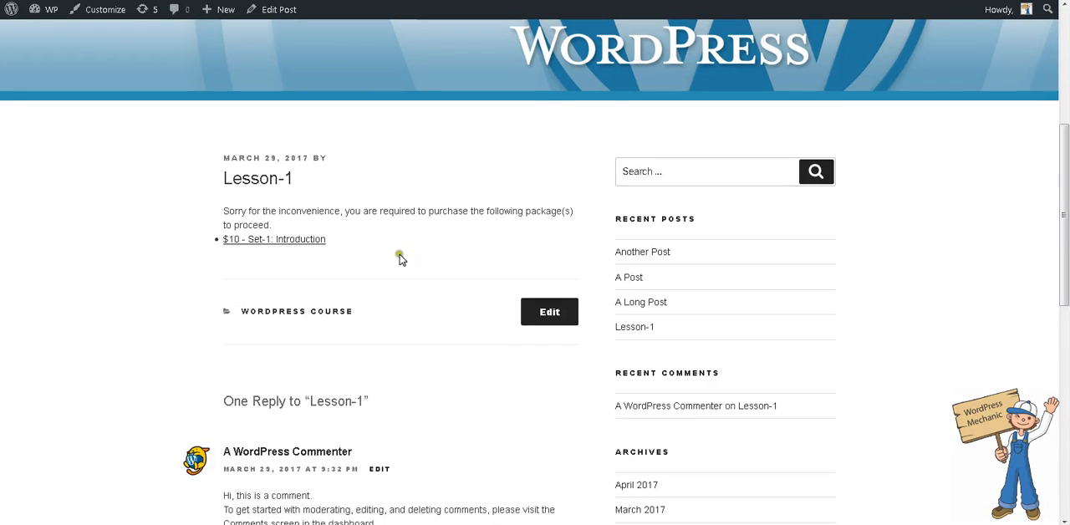
- Choose the $10 Set-1: Introduction package required for Lesson-1 and proceed to checkout with it
click(263, 244)
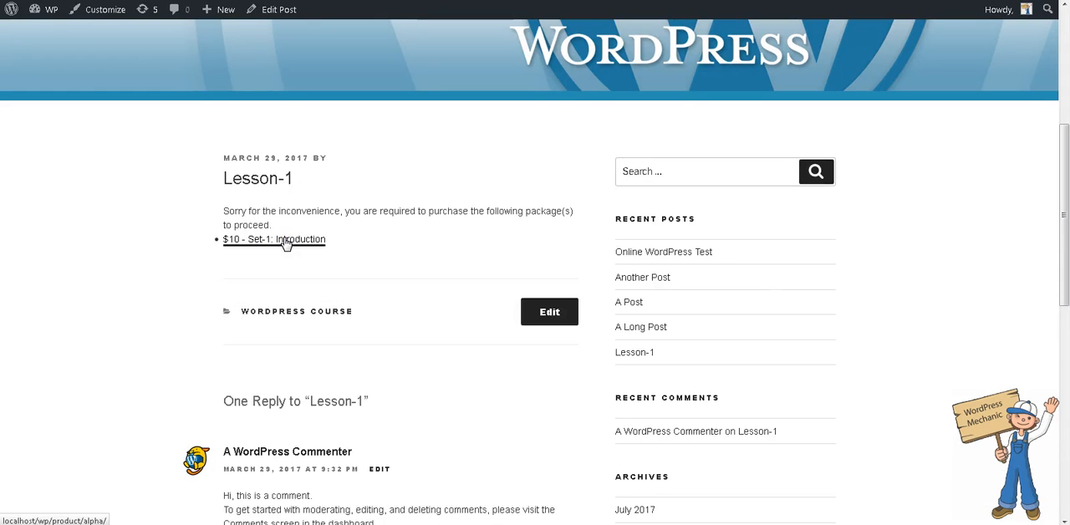
click(285, 243)
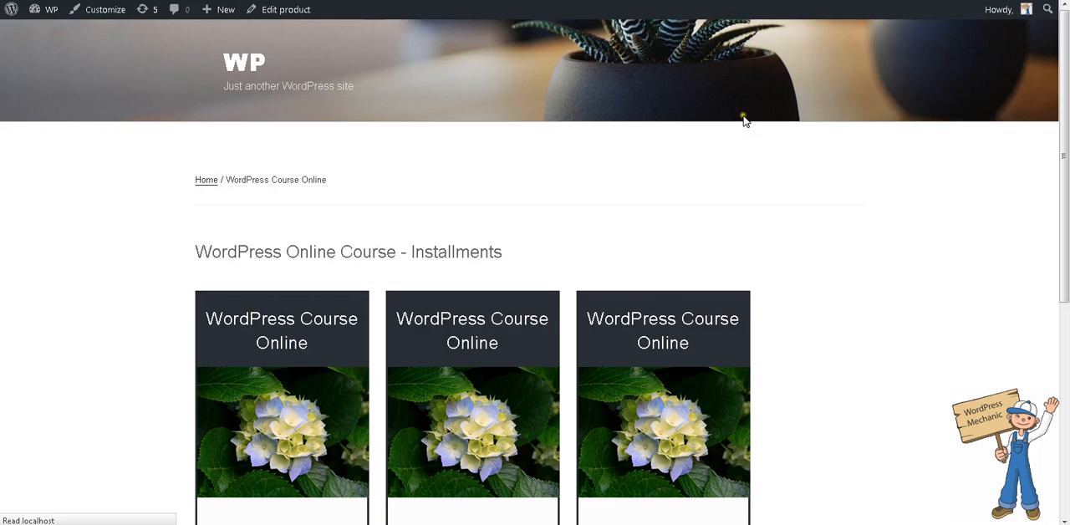
scroll(744, 119, down, 5)
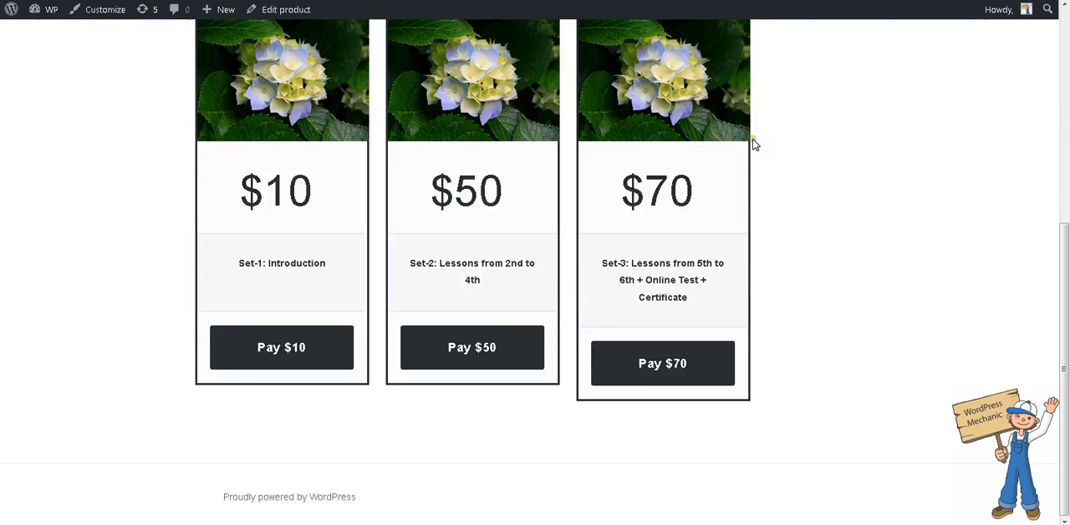
click(296, 357)
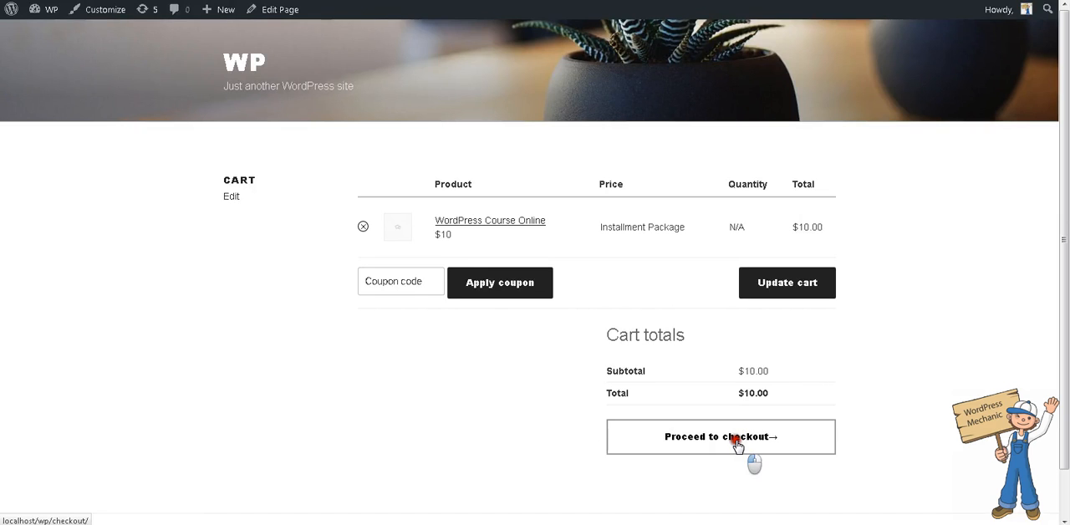
click(738, 445)
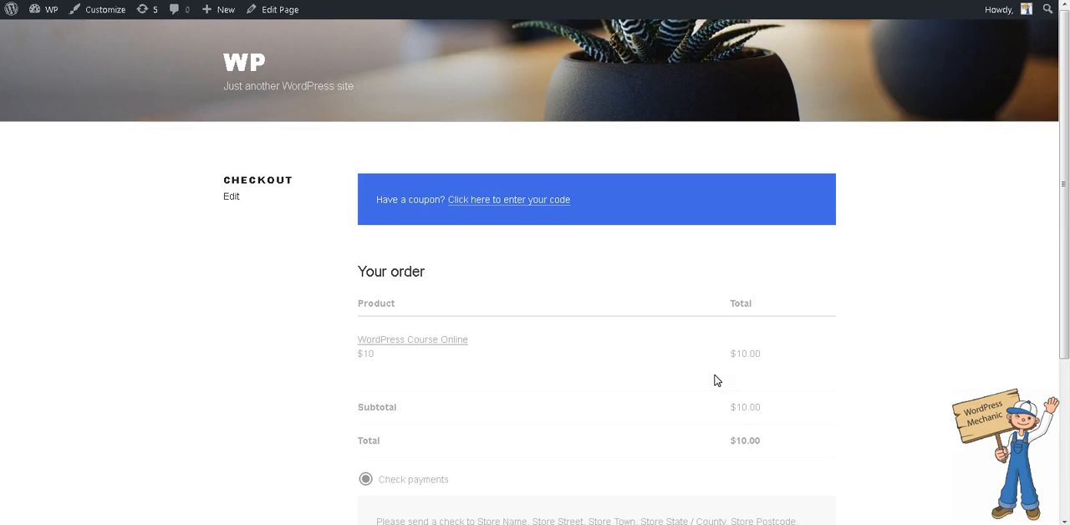
scroll(715, 380, down, 5)
right_click(778, 385)
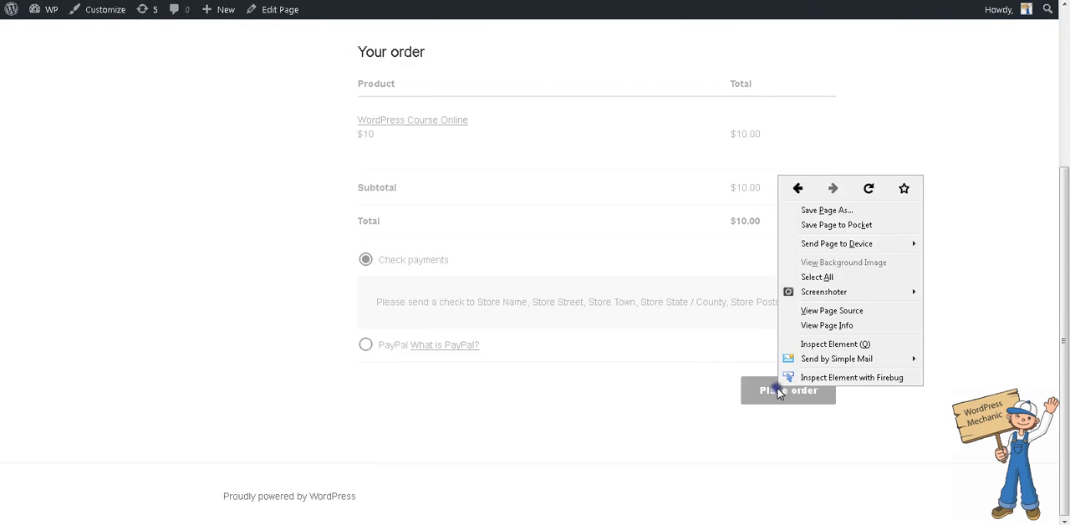
click(851, 378)
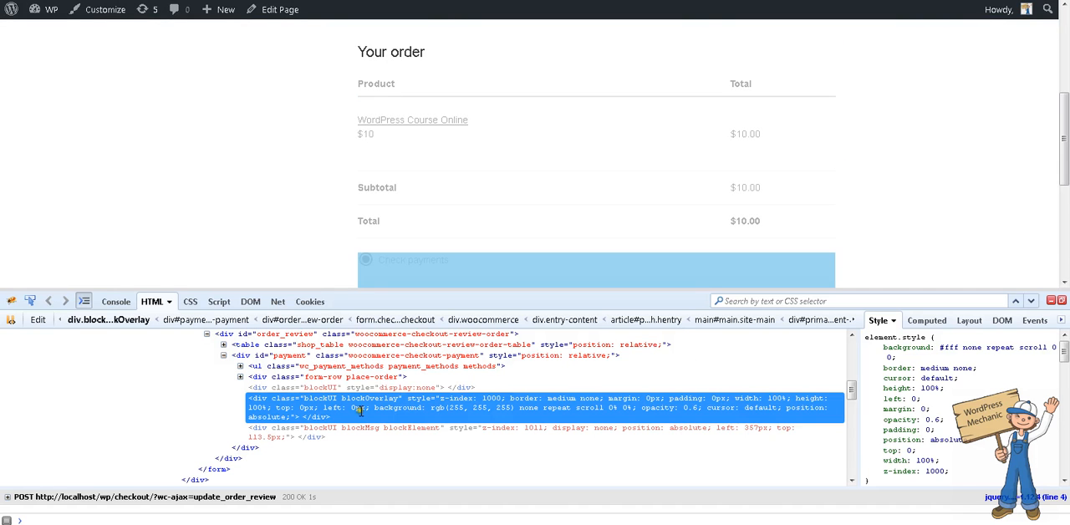
click(1053, 303)
- Place the $10 package order with check payments and review the order confirmation
click(783, 402)
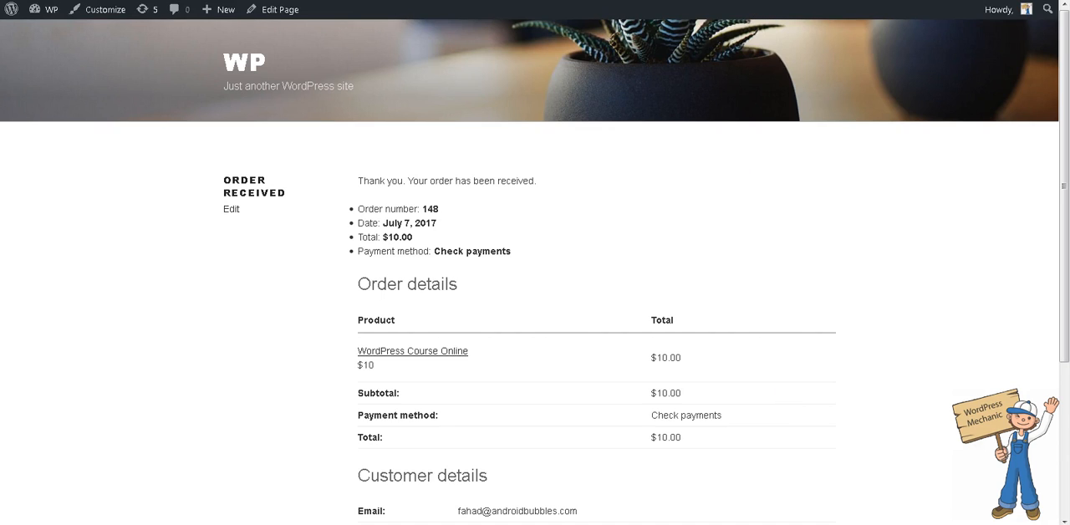
scroll(454, 342, down, 3)
scroll(454, 346, up, 3)
- Reload the Lesson-1 post and look through its text and video to verify student access
key(ctrl+shift+Tab)
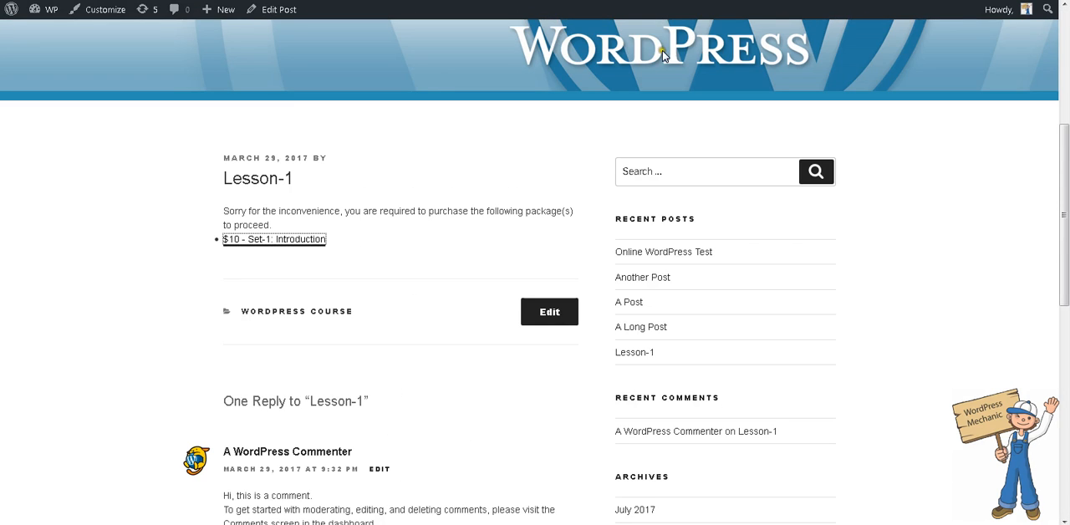
scroll(551, 120, up, 3)
scroll(502, 210, down, 3)
key(Return)
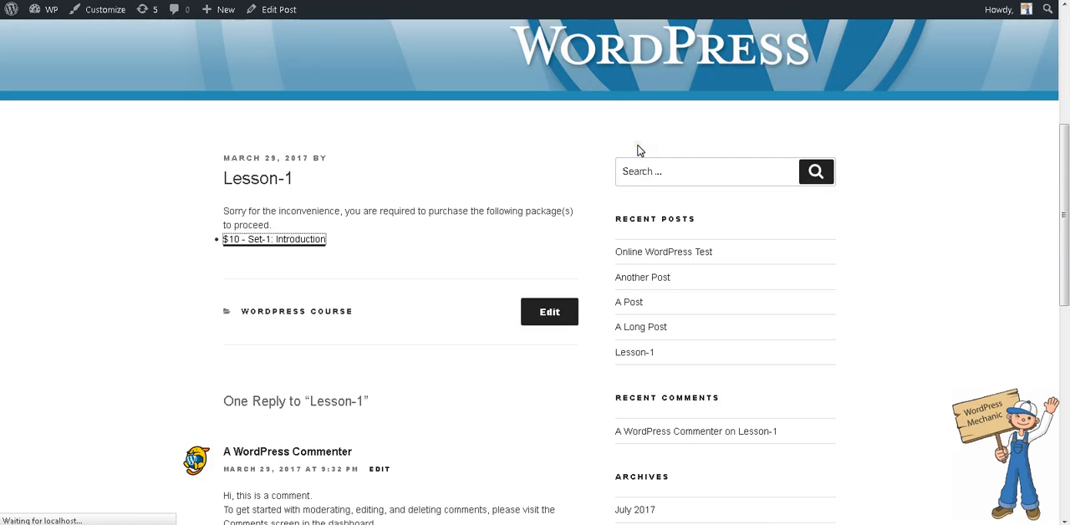
scroll(614, 167, down, 3)
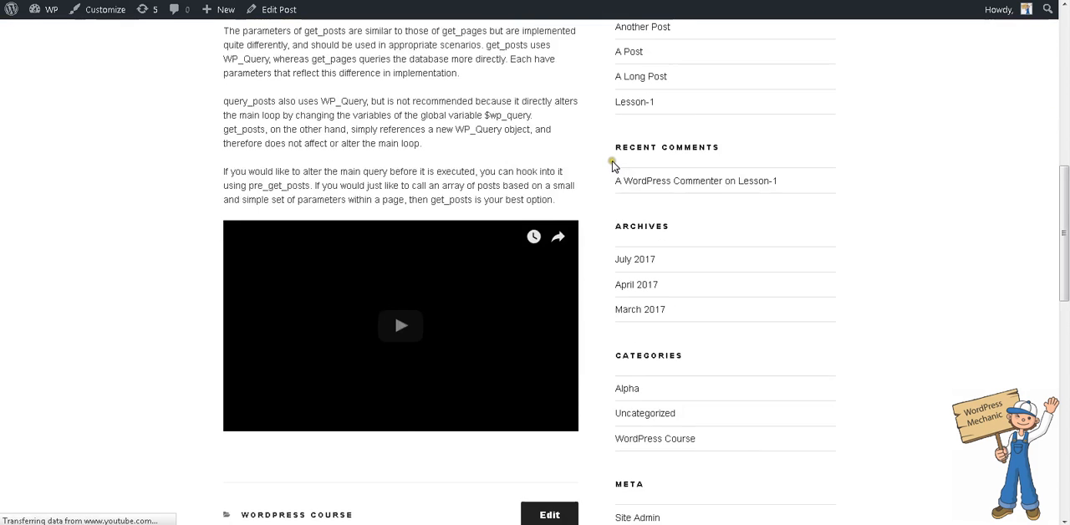
scroll(614, 164, up, 3)
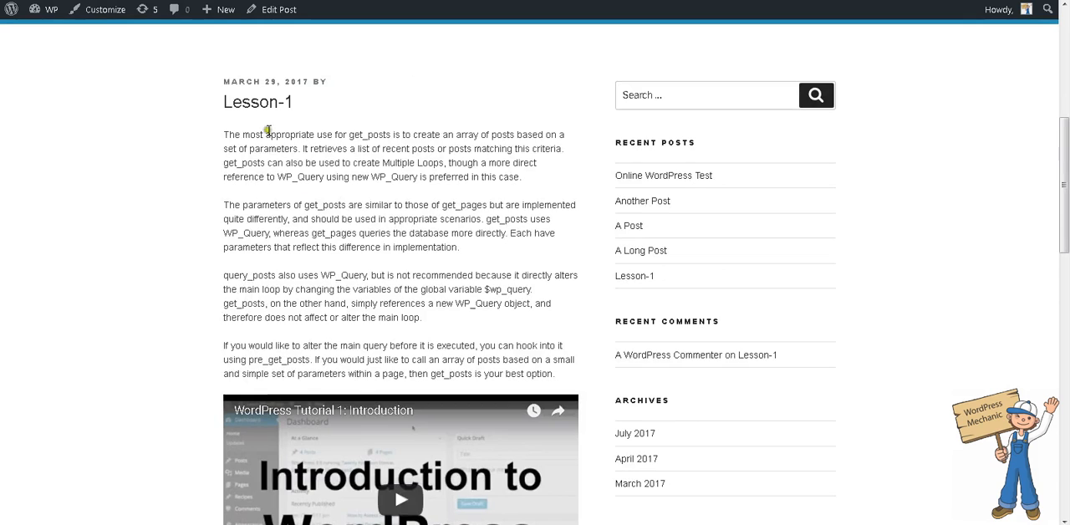
drag(265, 134, 394, 345)
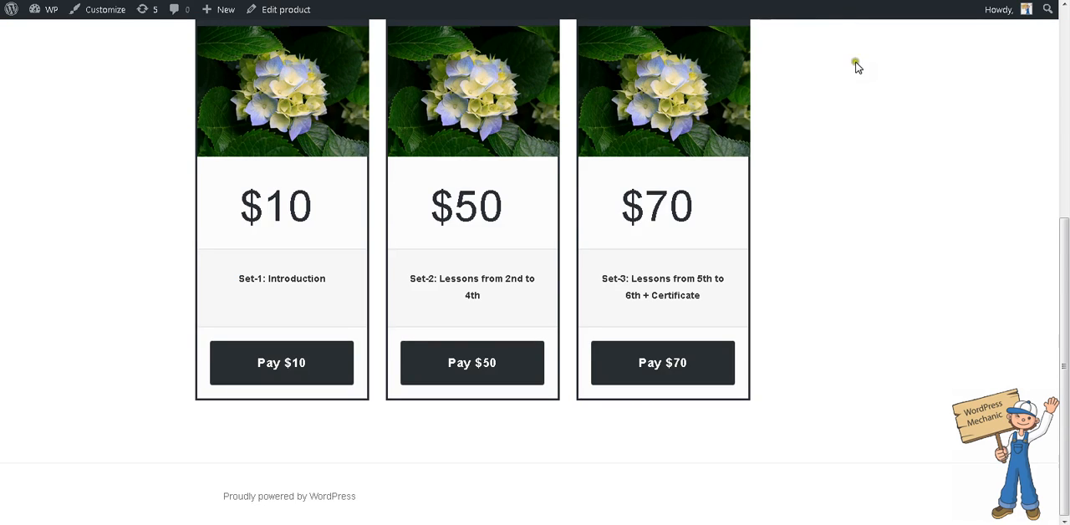
- Review the installment packages on the course product page, examining the Set-2 description
scroll(870, 109, up, 2)
scroll(869, 110, down, 1)
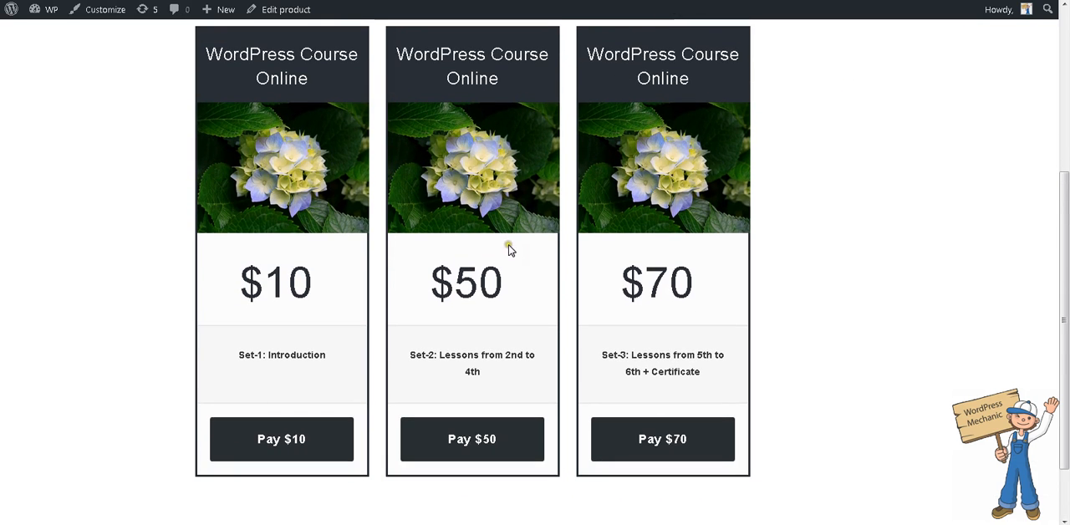
drag(461, 357, 519, 361)
click(520, 369)
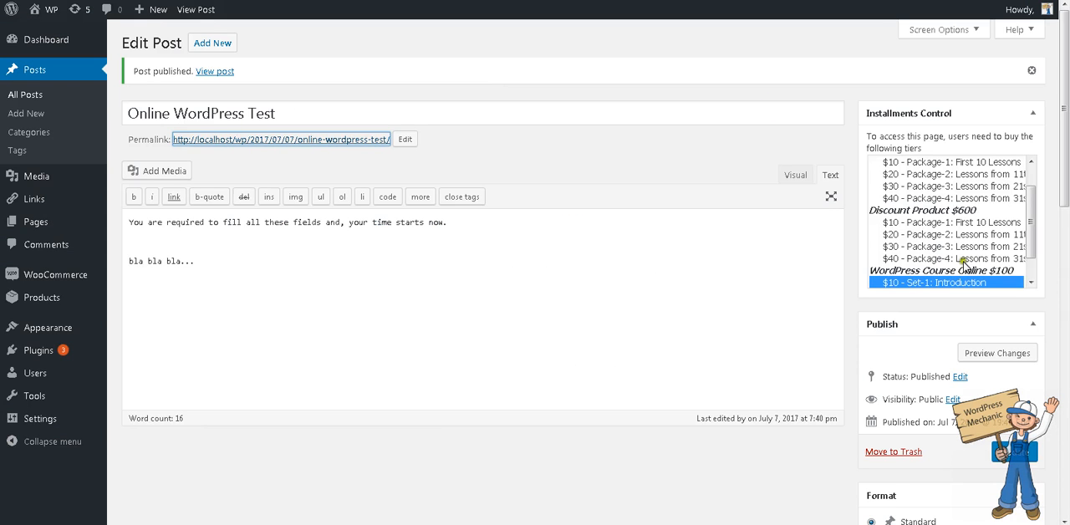
- Select only the $50 Set-2 tier for the Online WordPress Test post and permanently dismiss the Windows color scheme message
scroll(961, 264, down, 1)
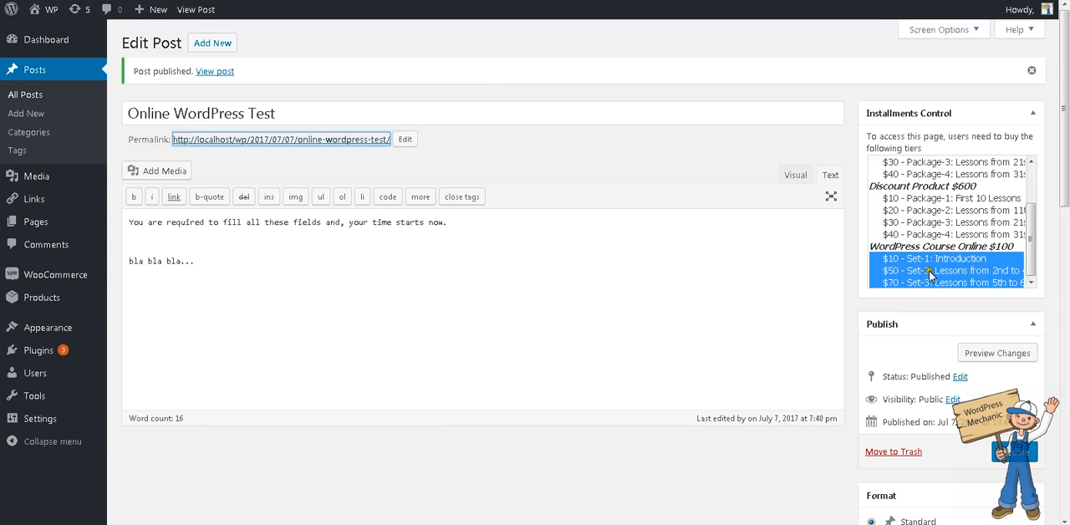
click(911, 270)
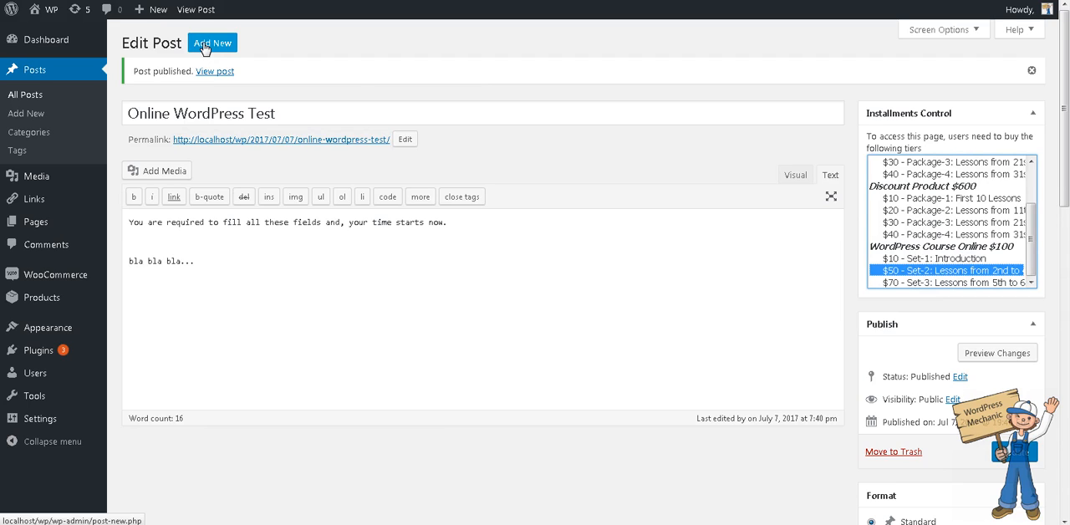
scroll(707, 401, down, 5)
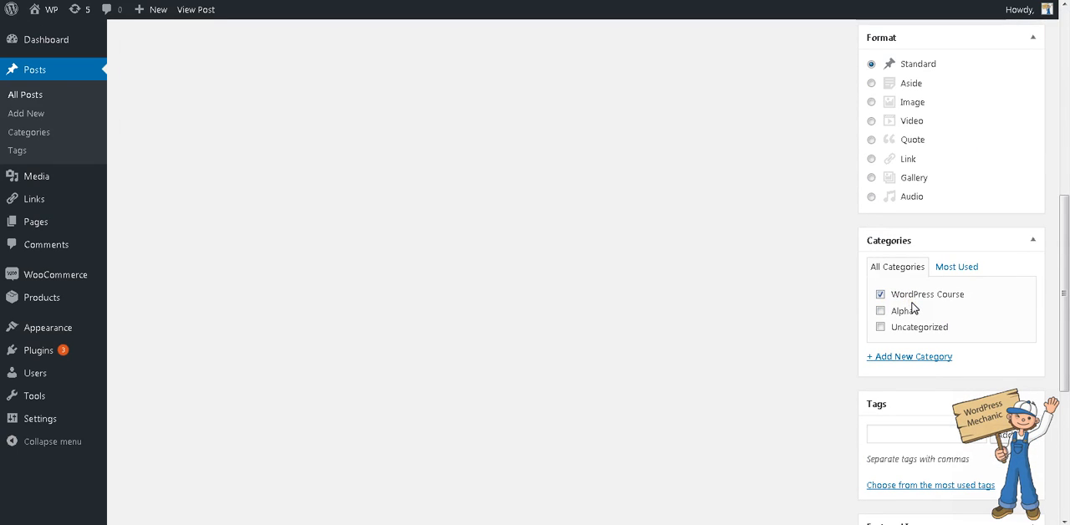
scroll(913, 308, up, 5)
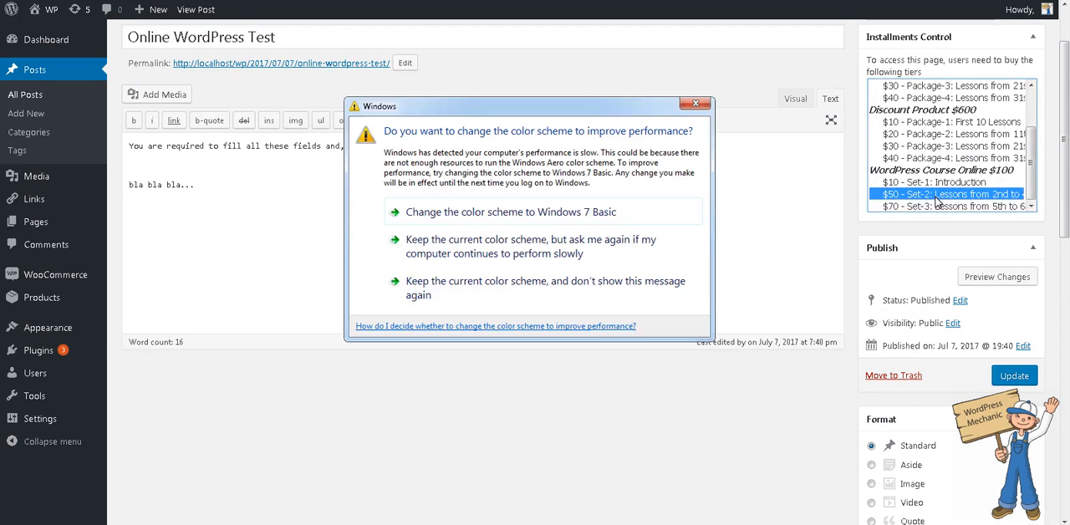
click(579, 299)
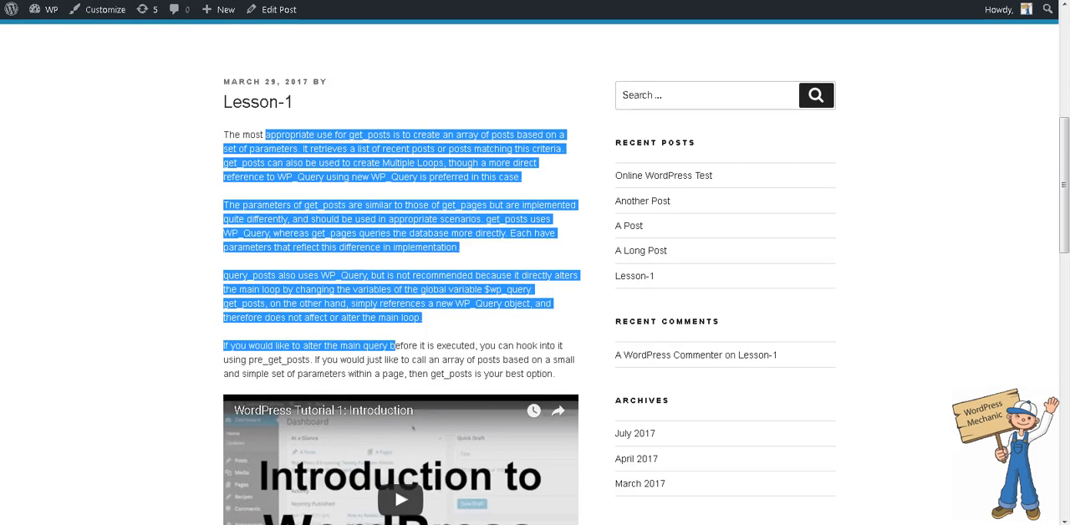
- Check the course product's installment packages and examine what the $70 Set-3 package includes
click(378, 159)
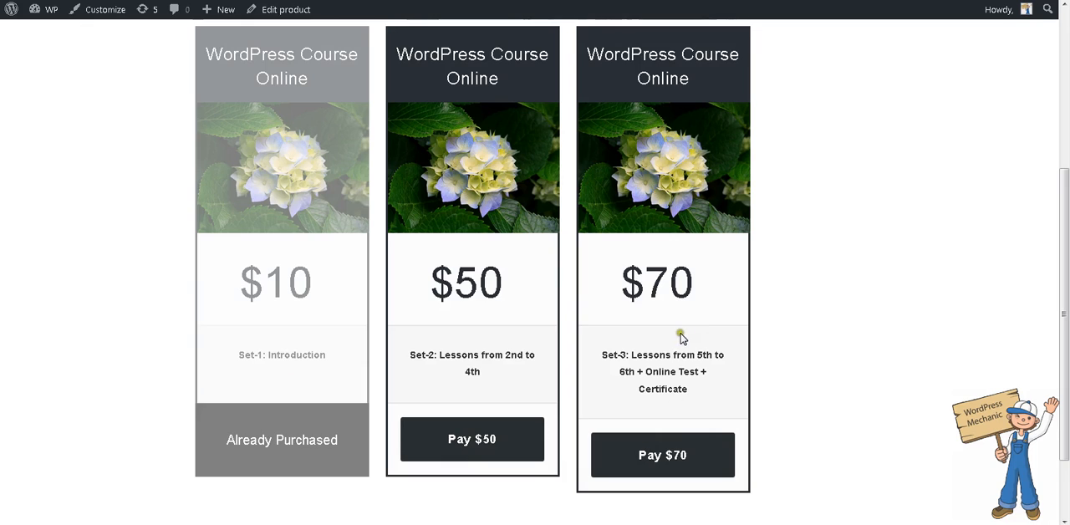
drag(640, 361, 719, 386)
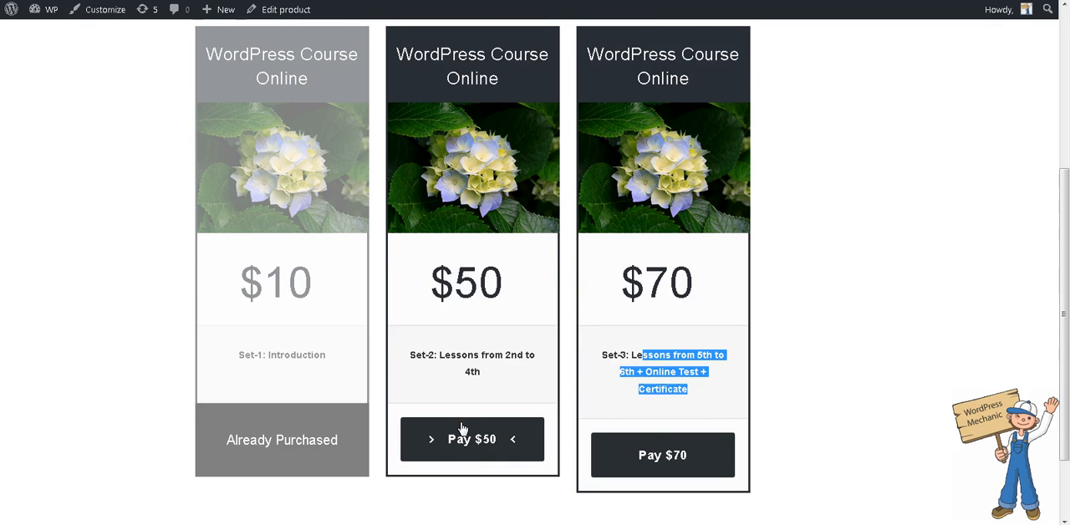
scroll(537, 425, down, 2)
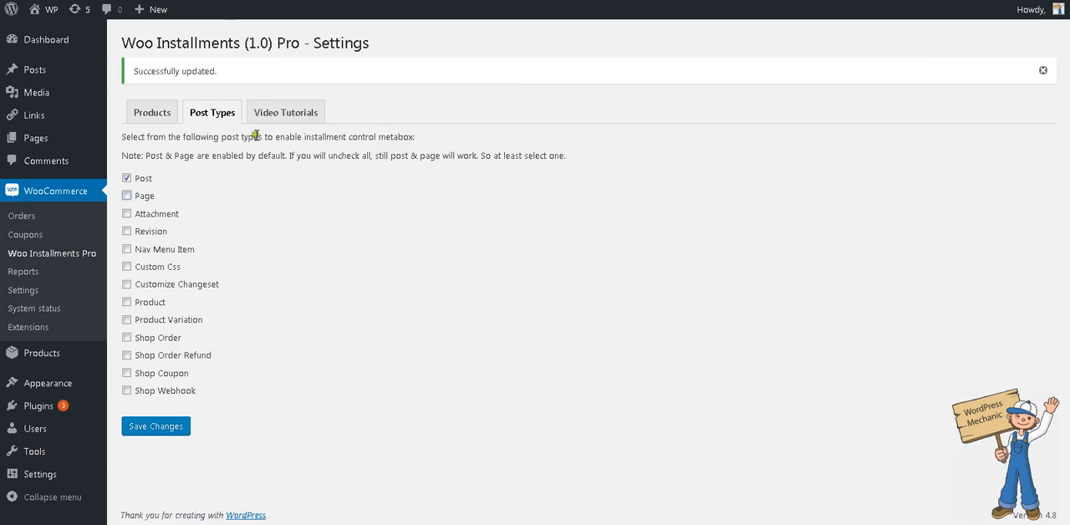
- Enable Full Product Switch for WordPress Course Online in the Woo Installments Pro product settings and save the changes
click(151, 111)
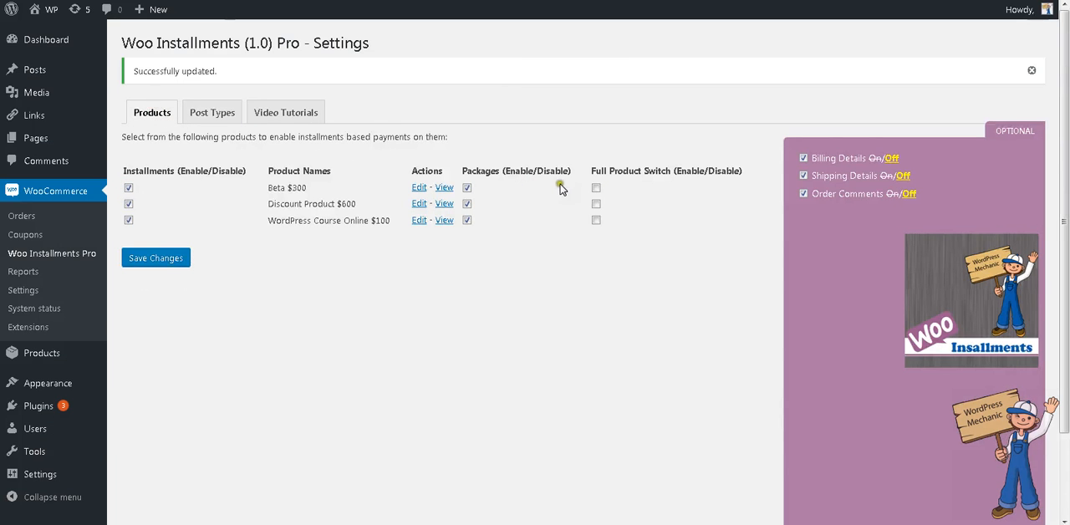
click(596, 220)
click(157, 259)
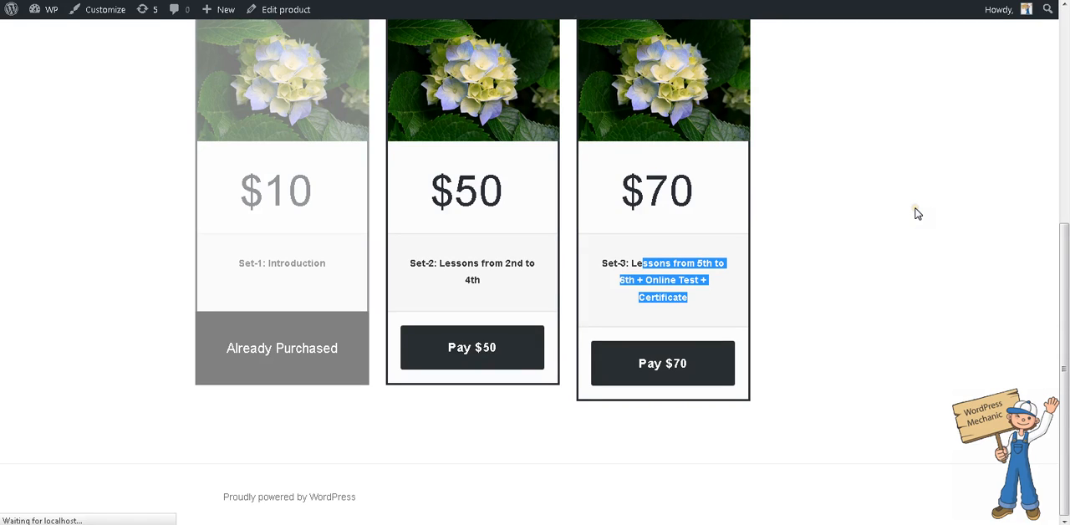
- Reload the course product page, follow its complete-product purchase option, and check the full price
scroll(918, 214, down, 1)
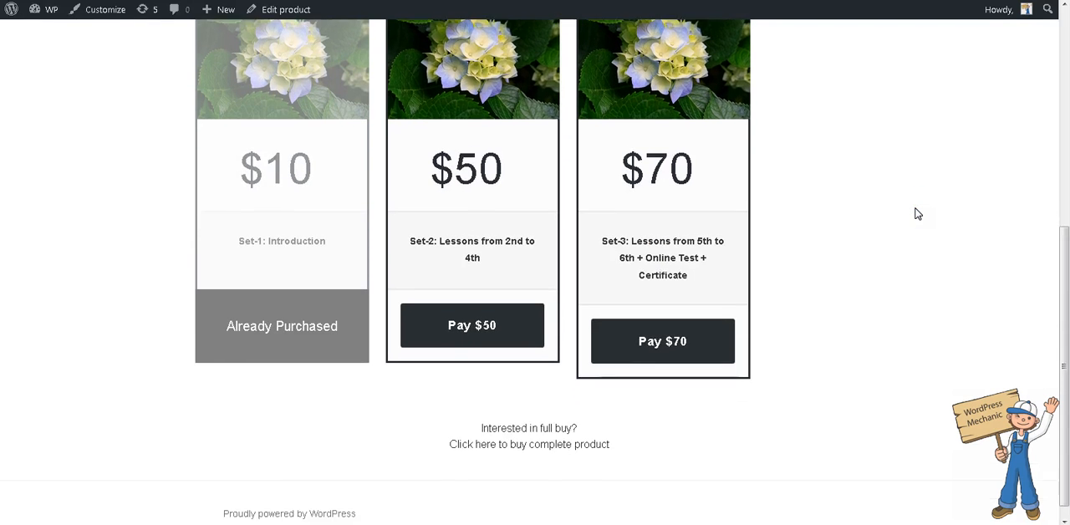
click(520, 402)
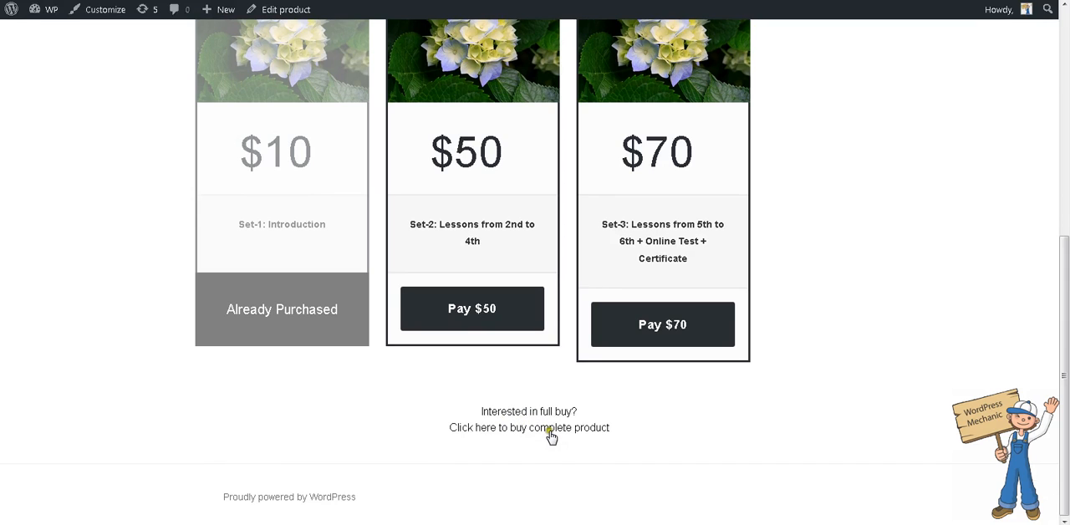
click(550, 433)
mouse_move(554, 237)
mouse_down()
mouse_move(582, 241)
mouse_move(549, 234)
mouse_up()
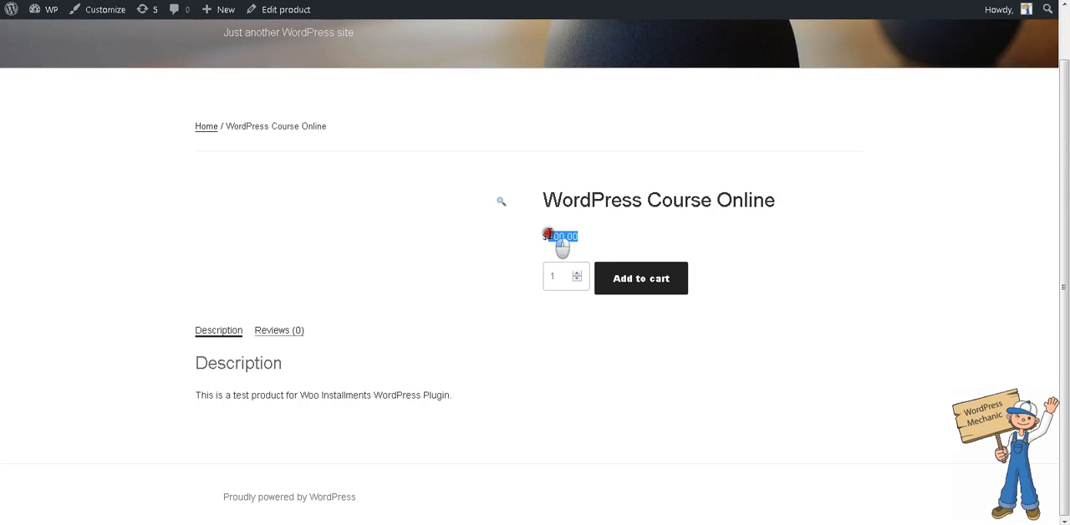
drag(549, 234, 549, 234)
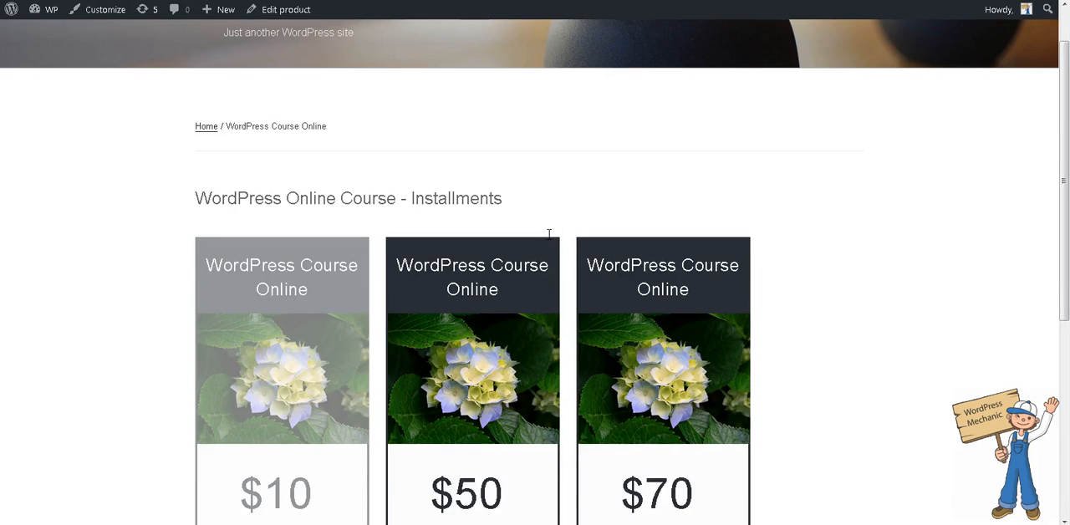
- Choose the $50 Set-2 package on the course product page and proceed to checkout with it
scroll(551, 250, down, 3)
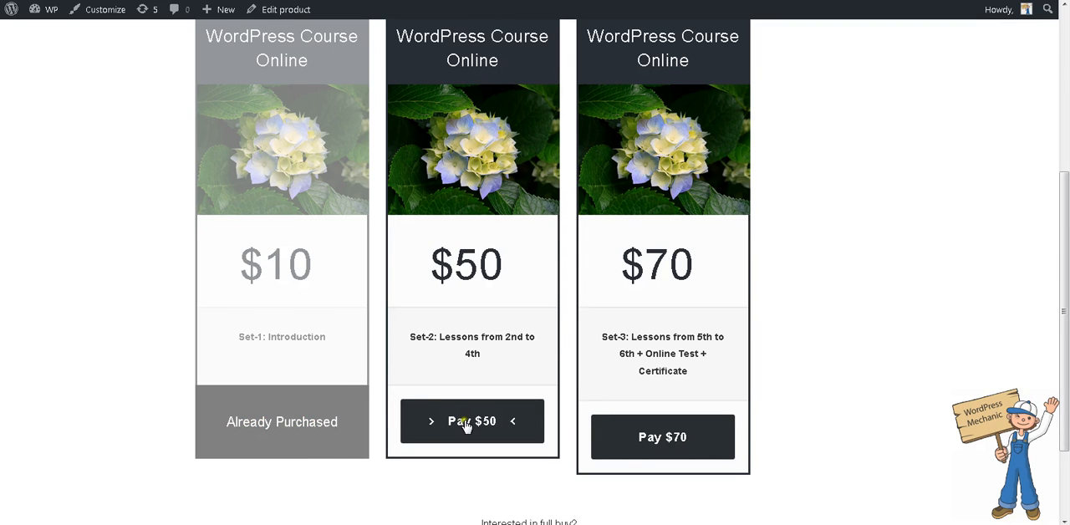
click(506, 435)
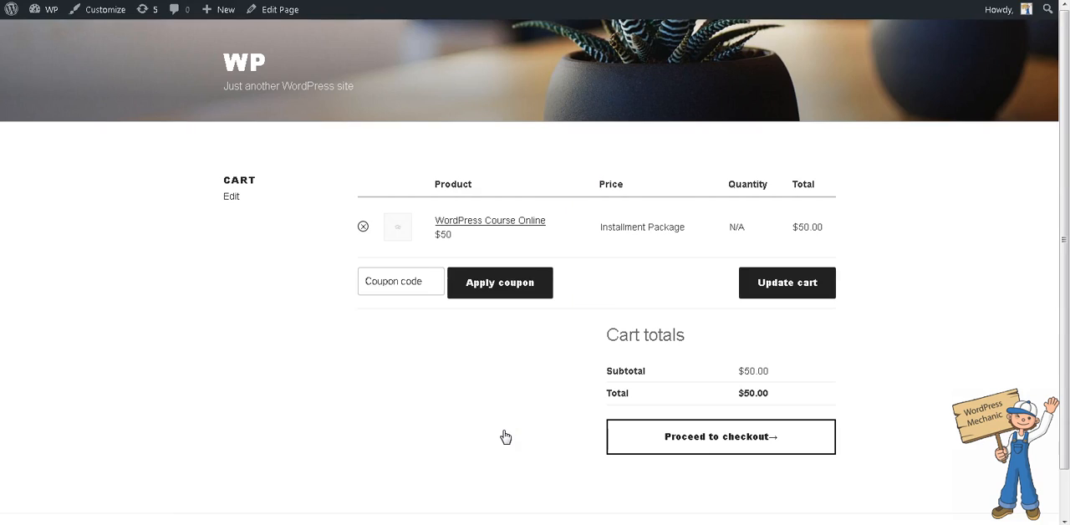
click(767, 446)
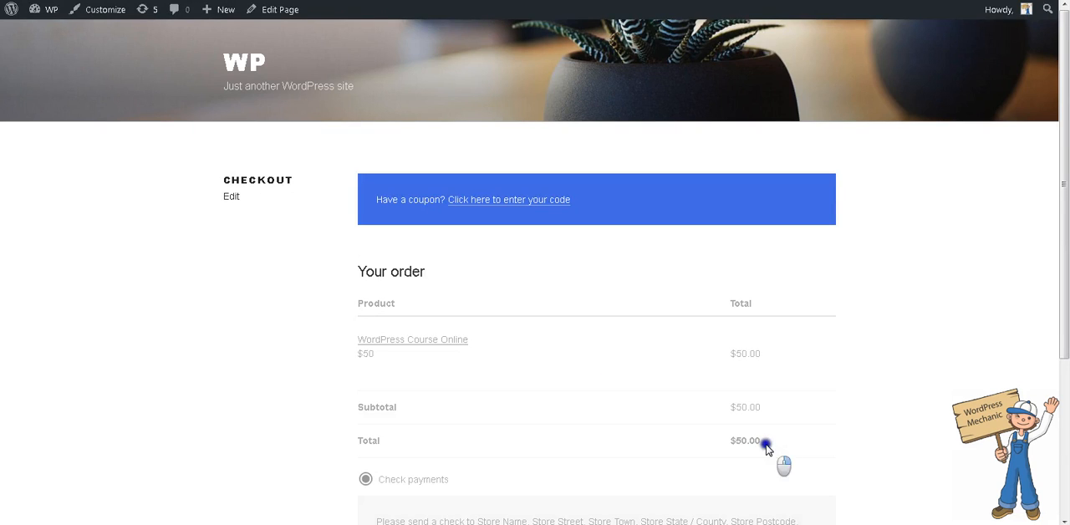
- Inspect the checkout order summary with Firebug and delete the blockUI overlay covering the order table
right_click(767, 449)
click(824, 436)
right_click(823, 443)
click(865, 423)
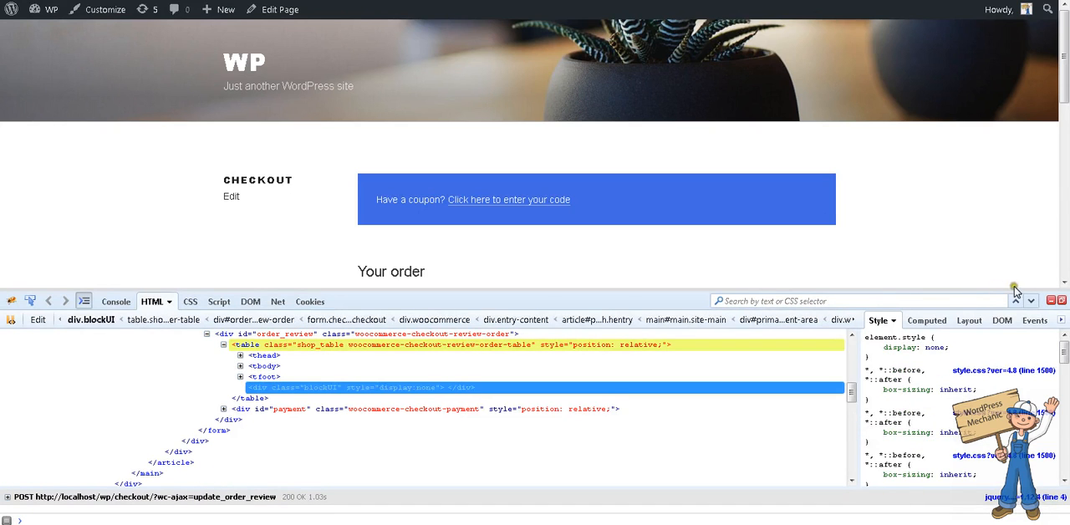
click(1058, 302)
scroll(857, 325, down, 3)
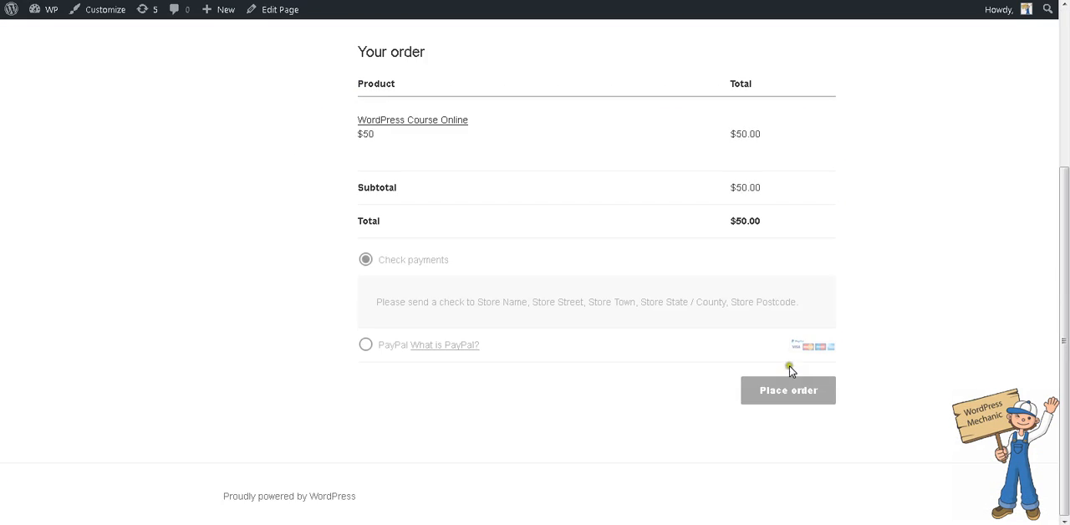
- Delete the blocking overlay over the payment section with Firebug and place the $50 order by check payment
right_click(781, 208)
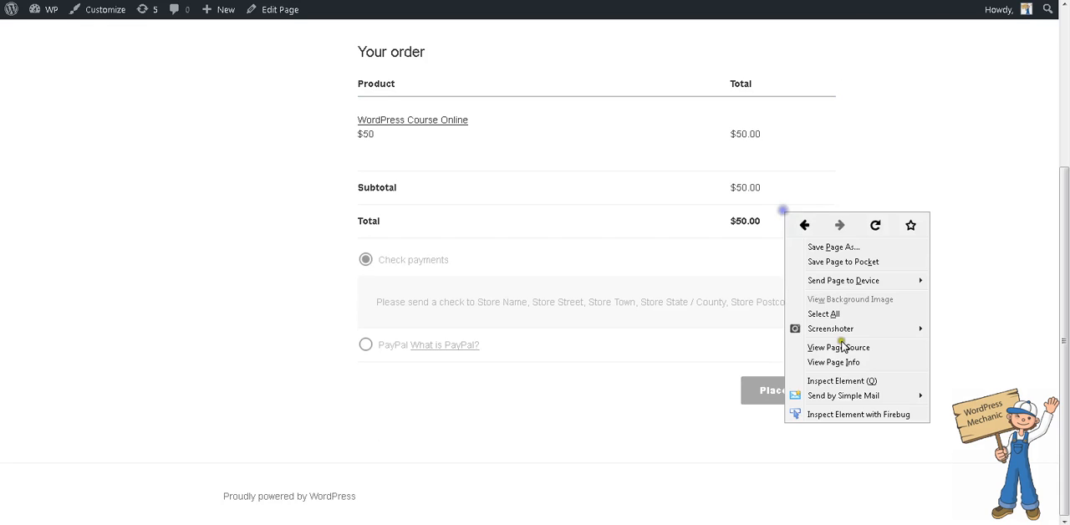
click(839, 346)
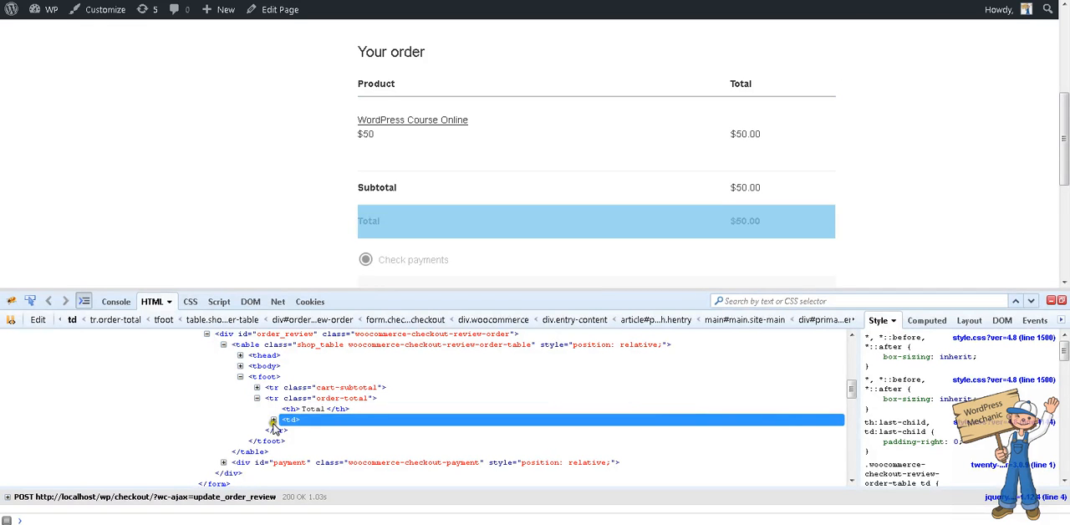
click(274, 420)
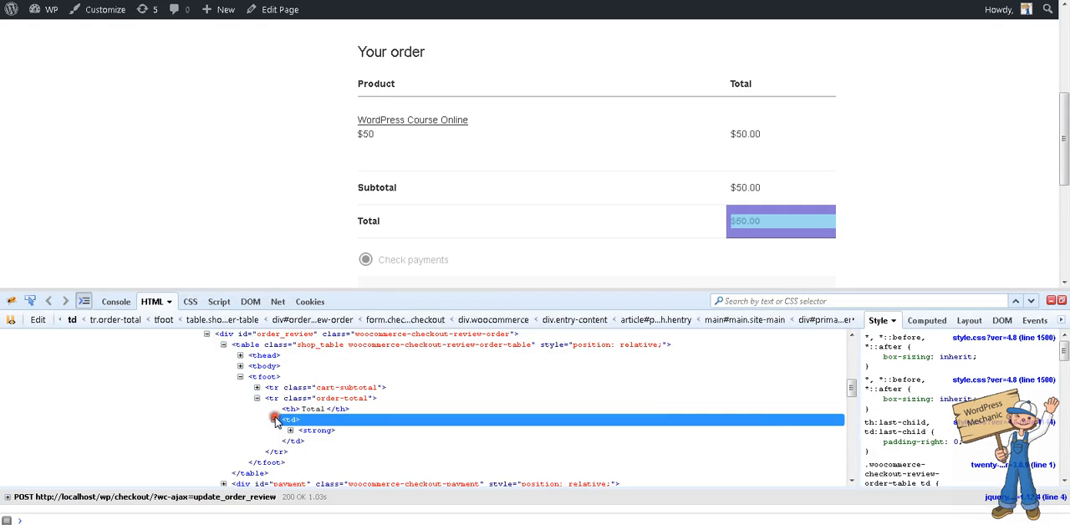
scroll(624, 69, down, 3)
click(30, 301)
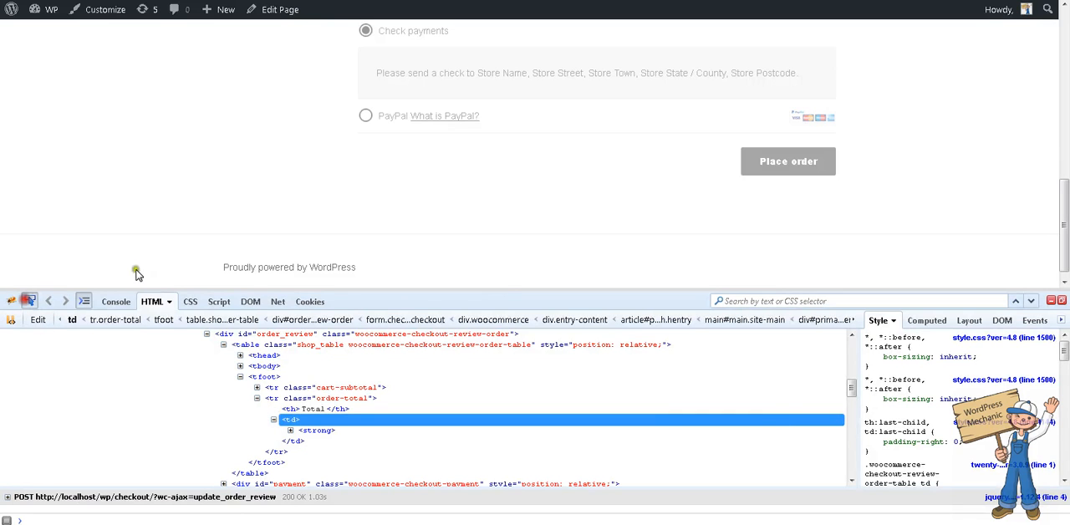
click(509, 158)
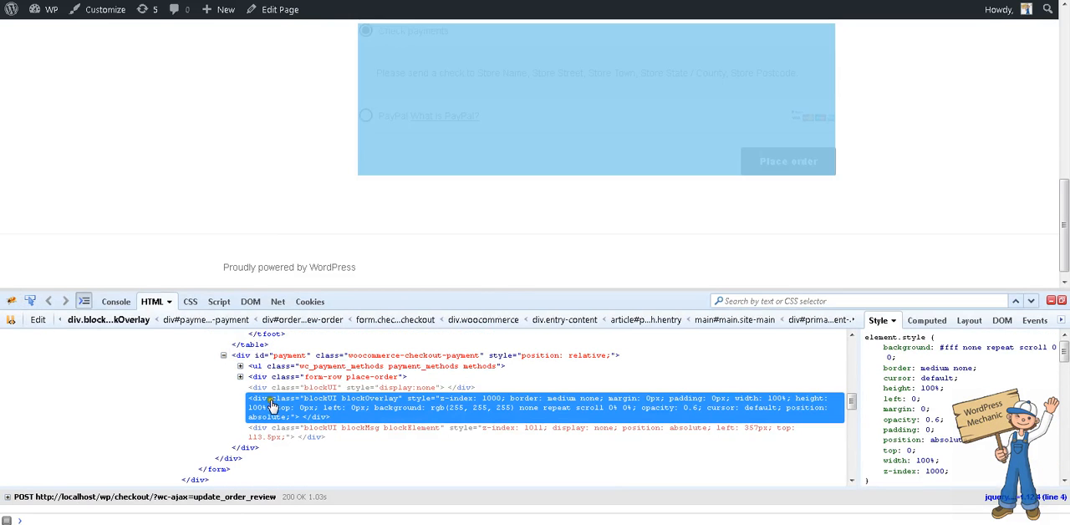
key(Delete)
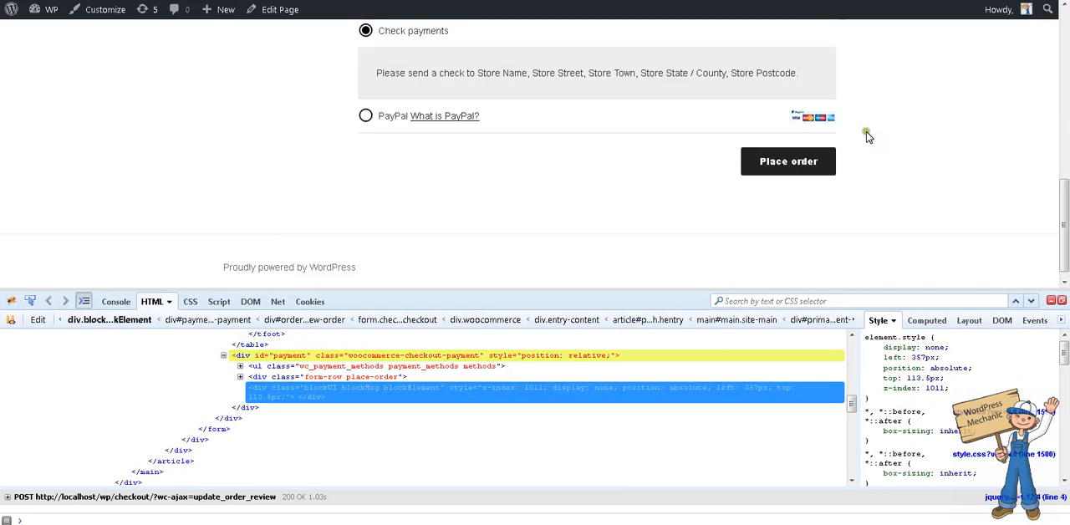
click(1051, 300)
click(810, 401)
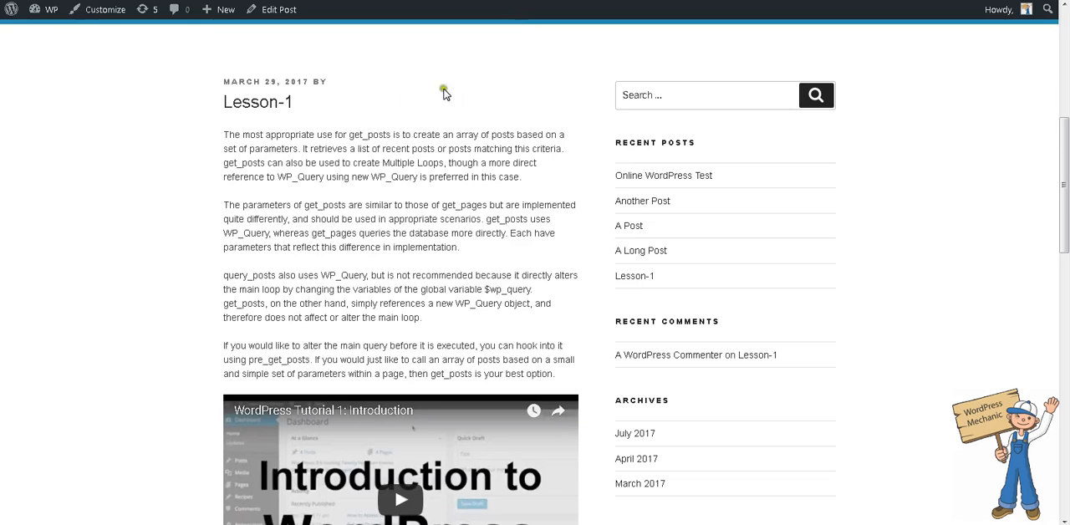
- Find the page Online Course for WordPress Beginners! among the site's pages in WordPress admin and view it
scroll(444, 94, up, 3)
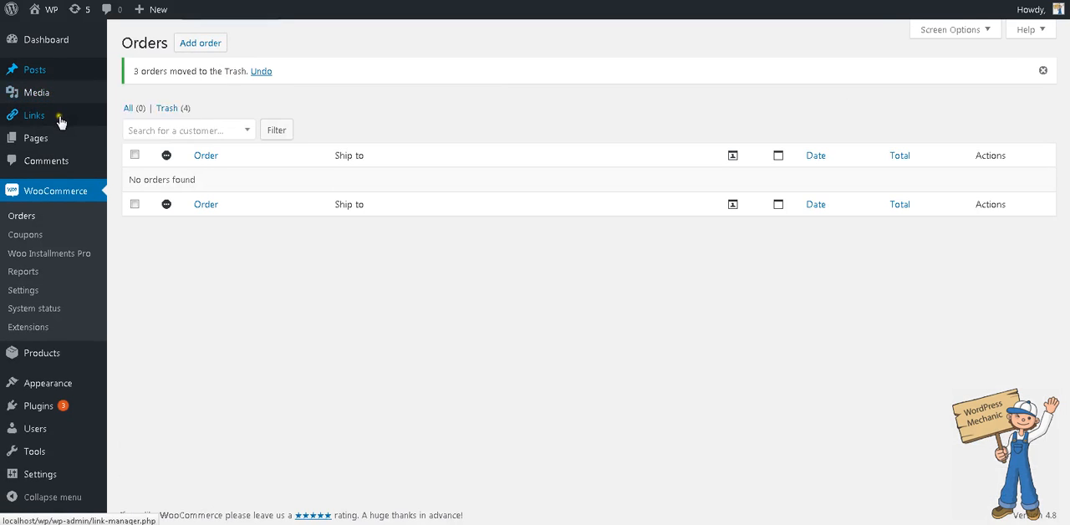
mouse_move(48, 139)
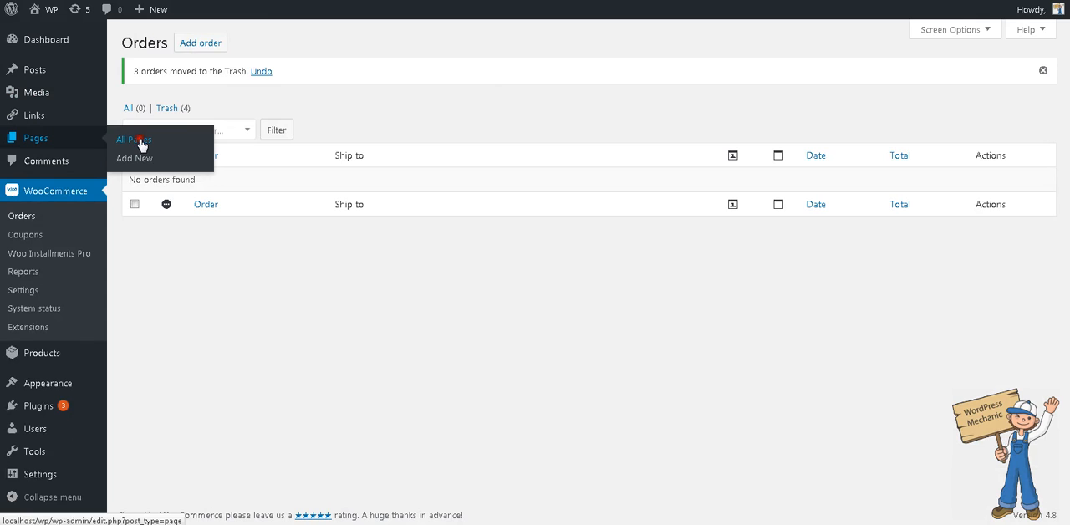
click(141, 143)
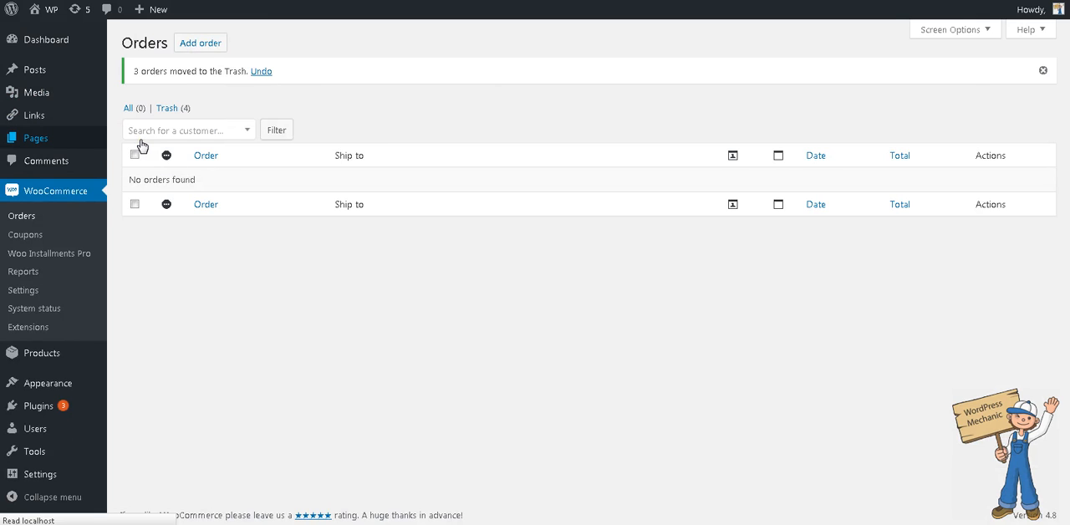
scroll(306, 468, down, 1)
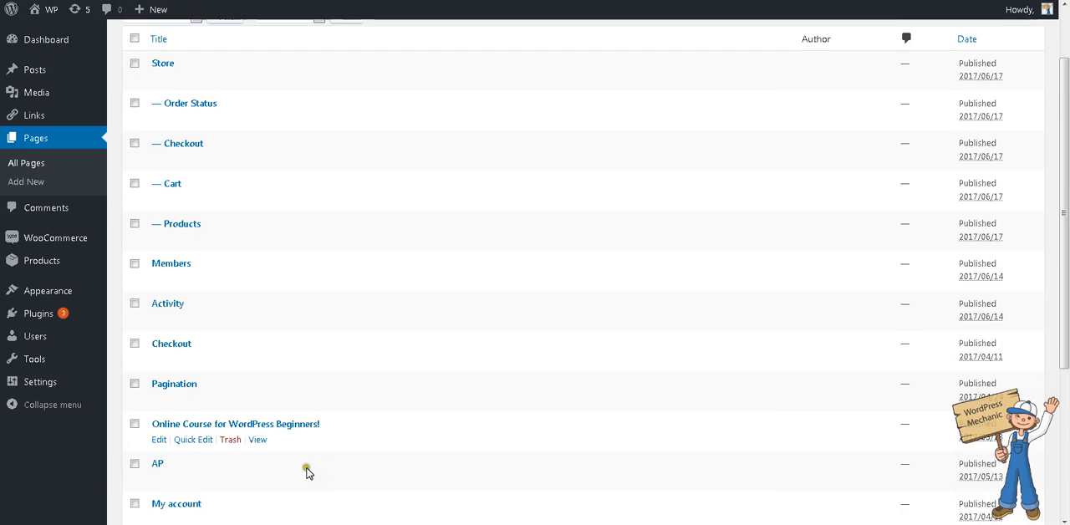
click(257, 438)
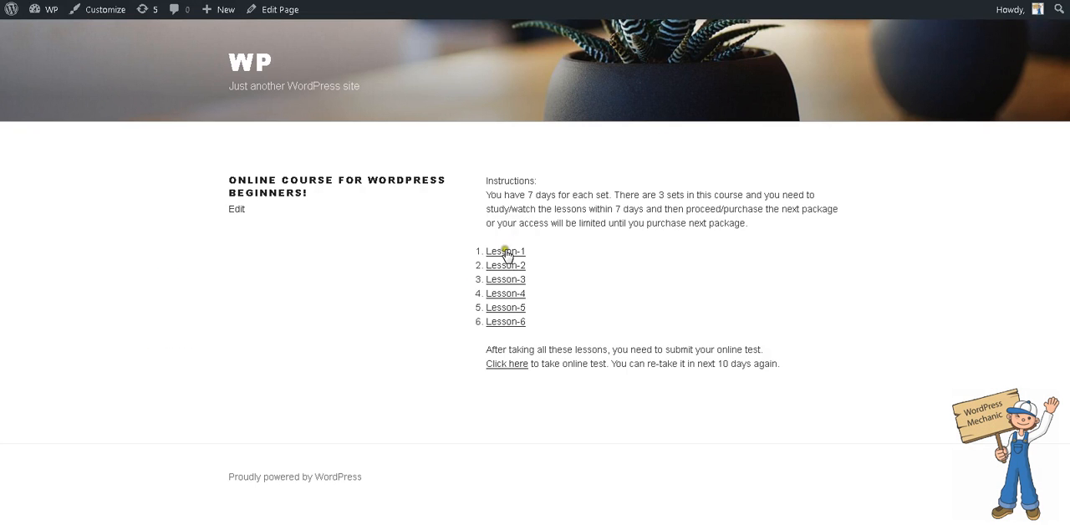
- Follow the Lesson-4 link on the course page, check the lesson's content and return to the course page
click(502, 294)
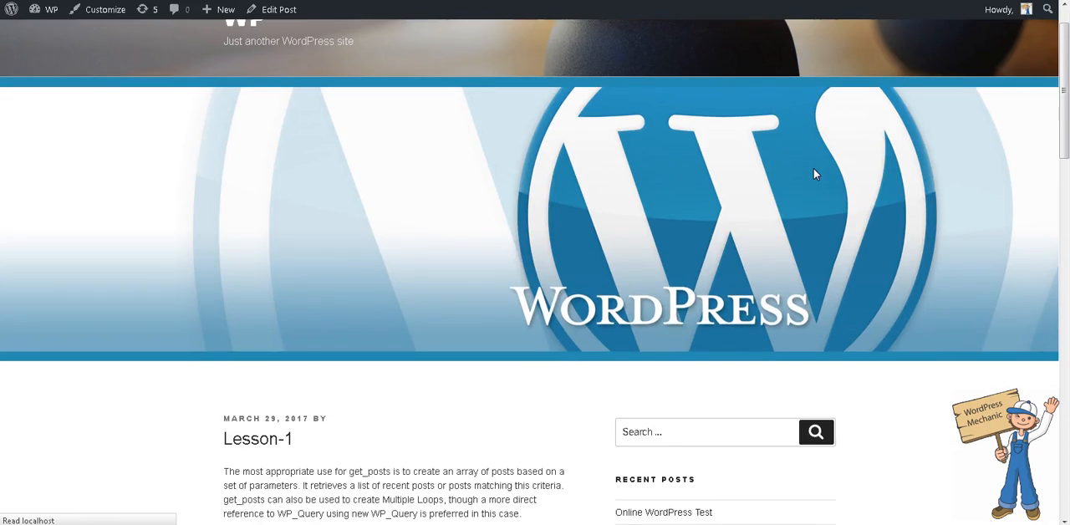
scroll(814, 168, down, 5)
scroll(816, 174, up, 4)
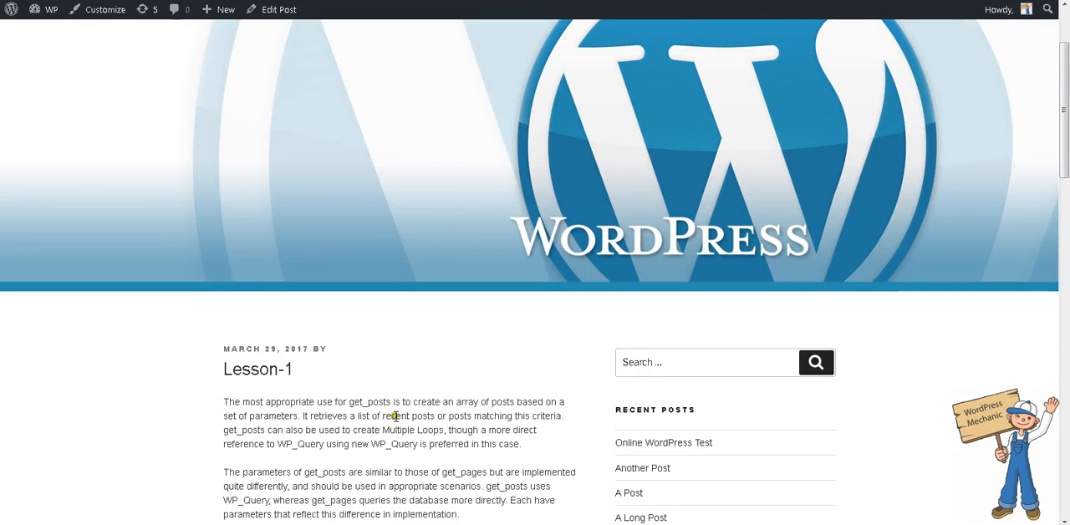
key(alt+Left)
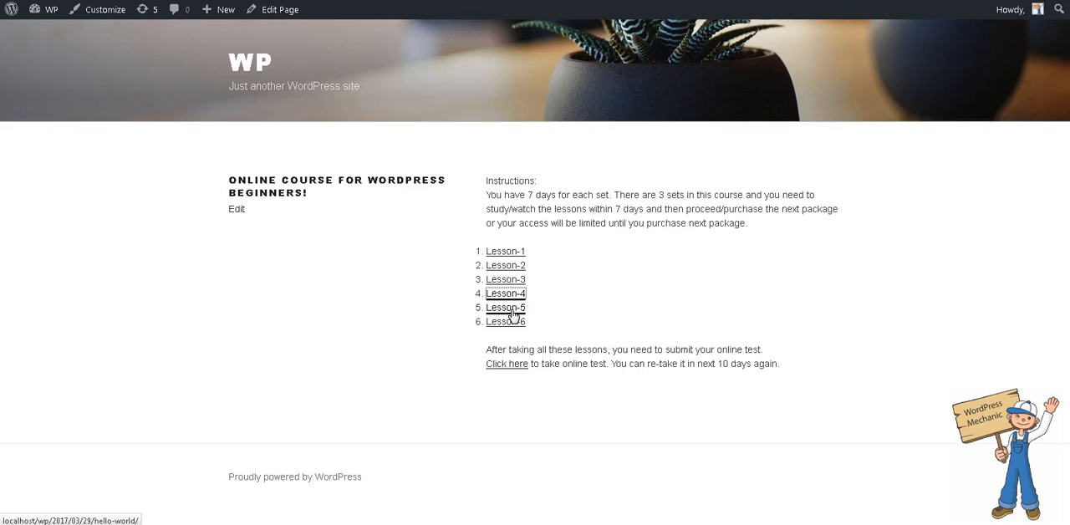
- Follow the online test link on the course page and check which package the test requires
click(504, 364)
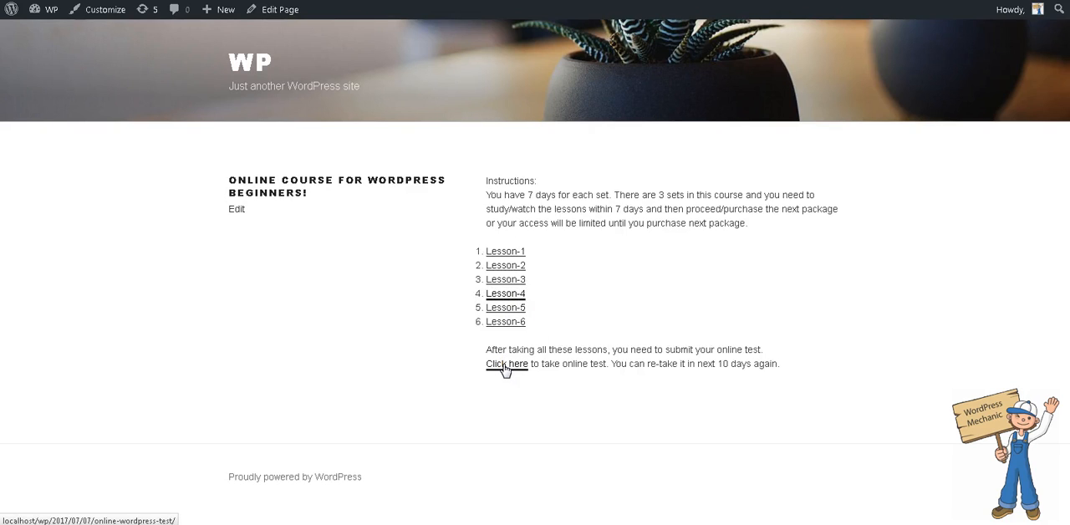
click(505, 366)
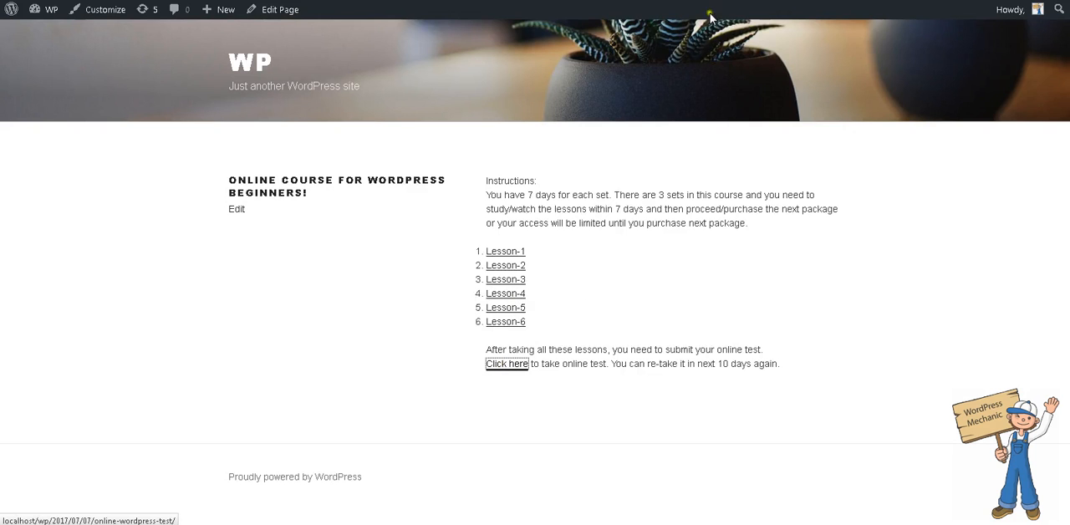
scroll(719, 171, down, 1)
scroll(719, 171, down, 3)
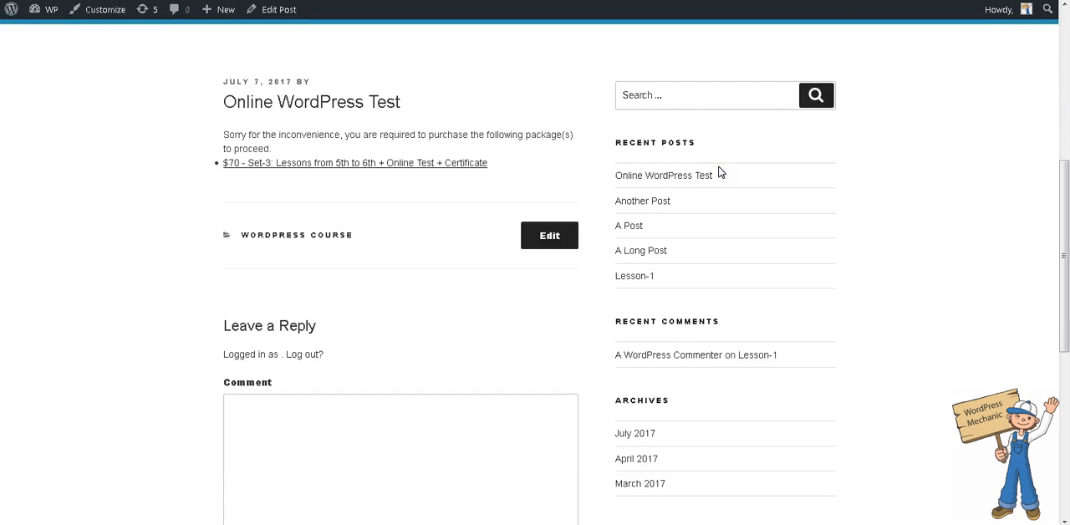
scroll(719, 172, up, 2)
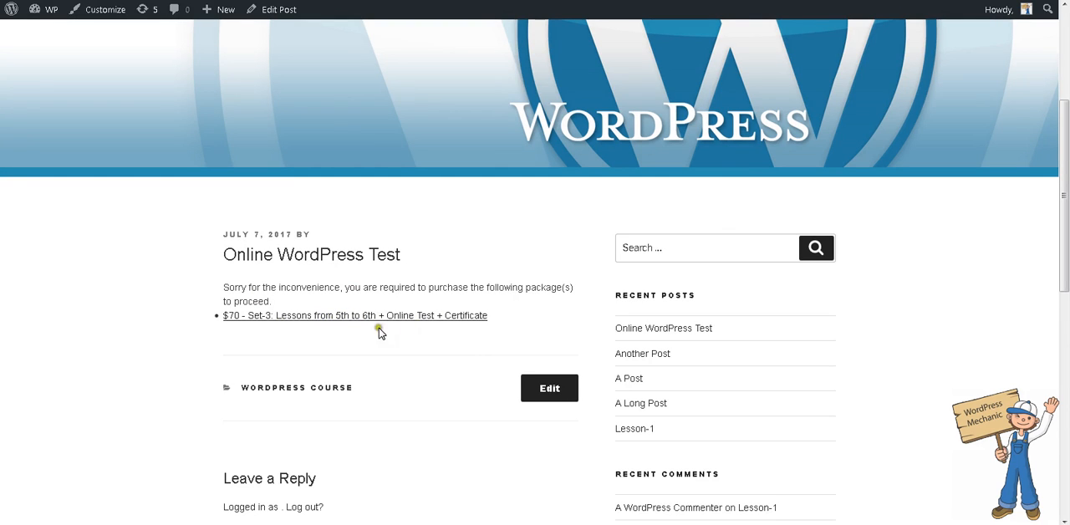
- Follow the required Set-3 package link from the test page and proceed to checkout with the $70 package
click(330, 316)
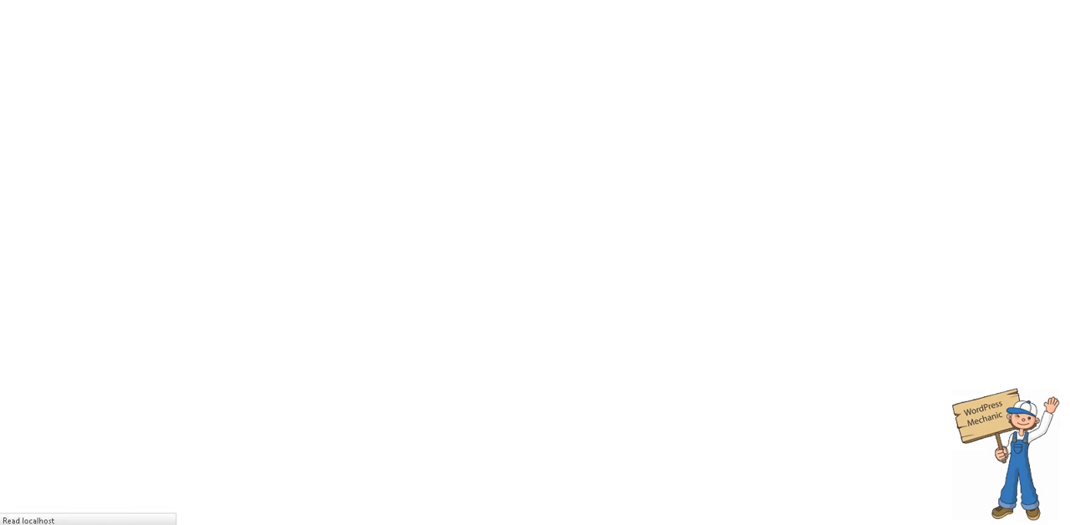
scroll(781, 242, down, 5)
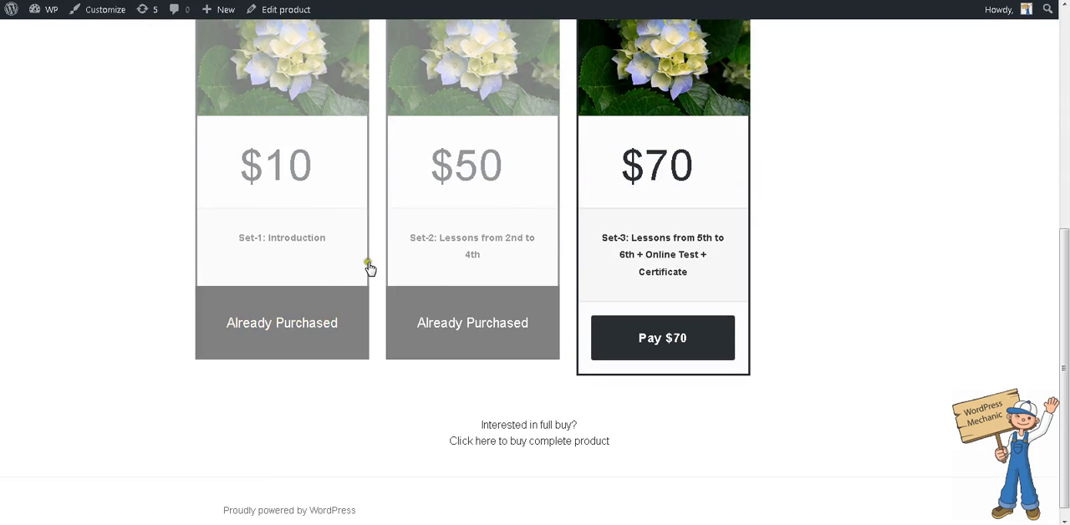
scroll(686, 341, up, 1)
click(687, 427)
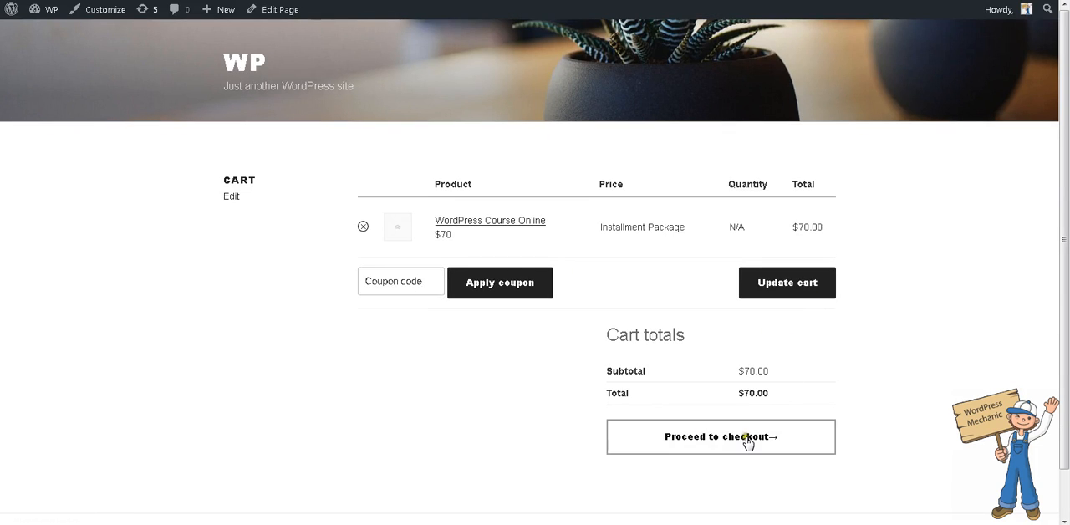
click(745, 438)
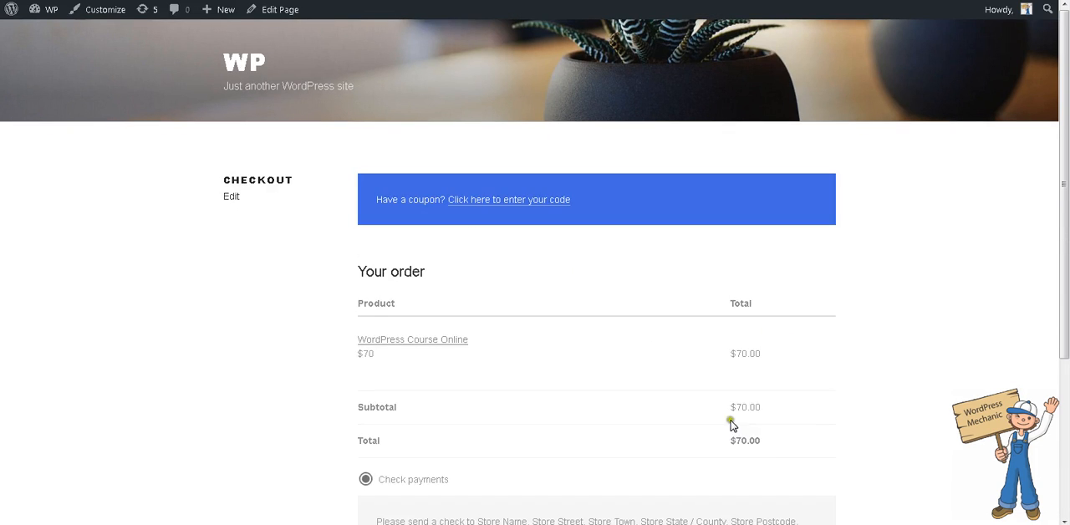
- Inspect the $70 order summary with Firebug and delete the overlay covering the order table
scroll(699, 424, down, 3)
right_click(670, 198)
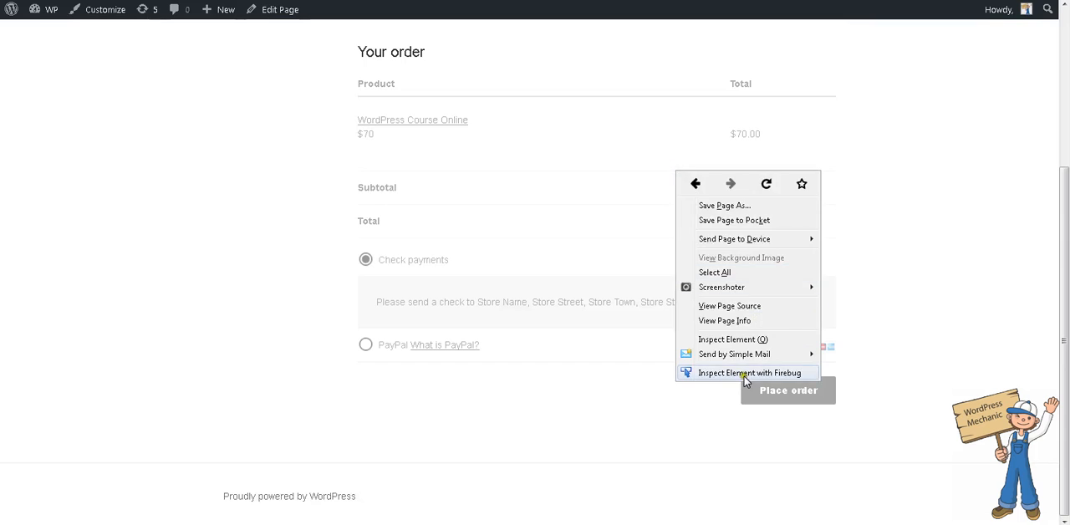
click(694, 371)
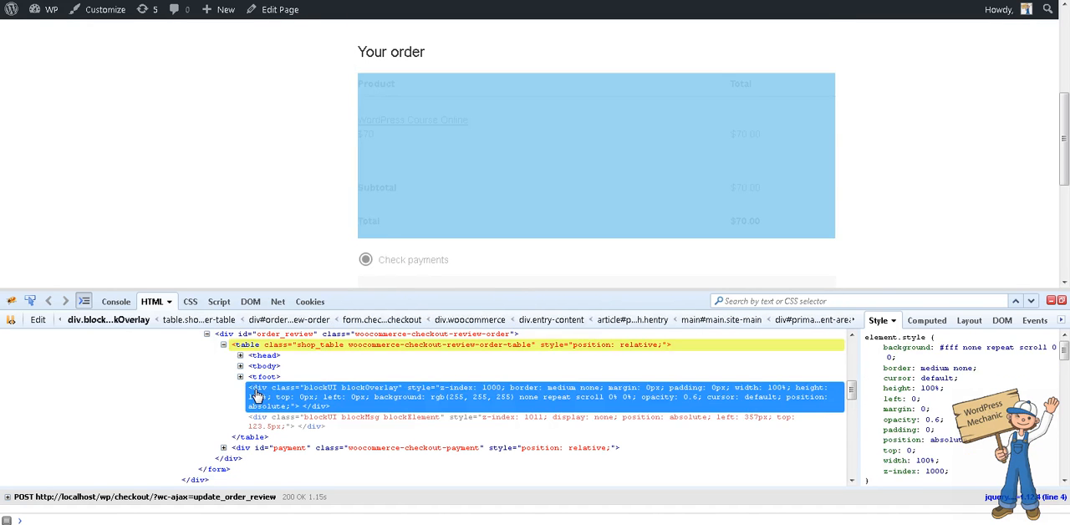
scroll(955, 241, down, 3)
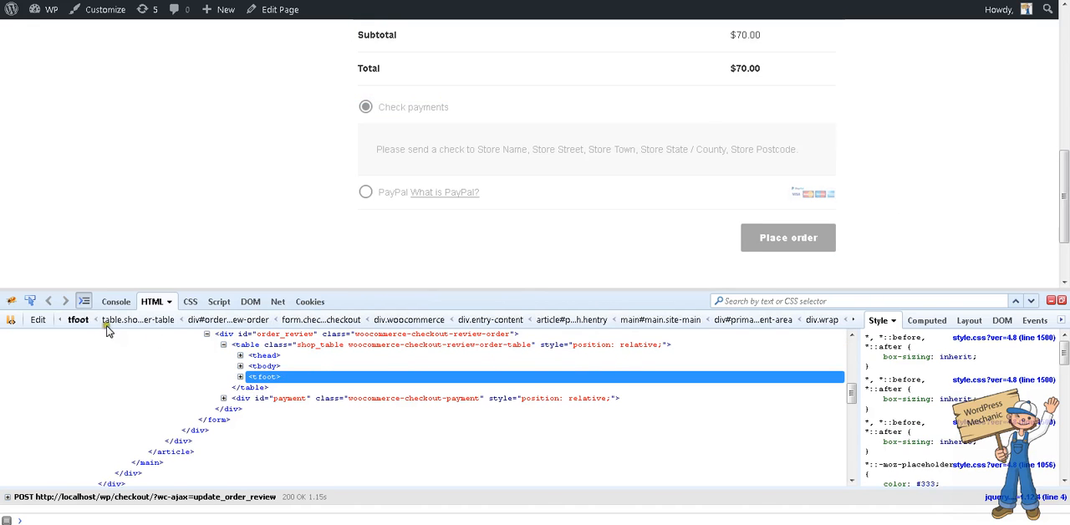
- Delete the blockUI overlay over the payment methods and place the $70 order by check payment
click(29, 301)
click(693, 158)
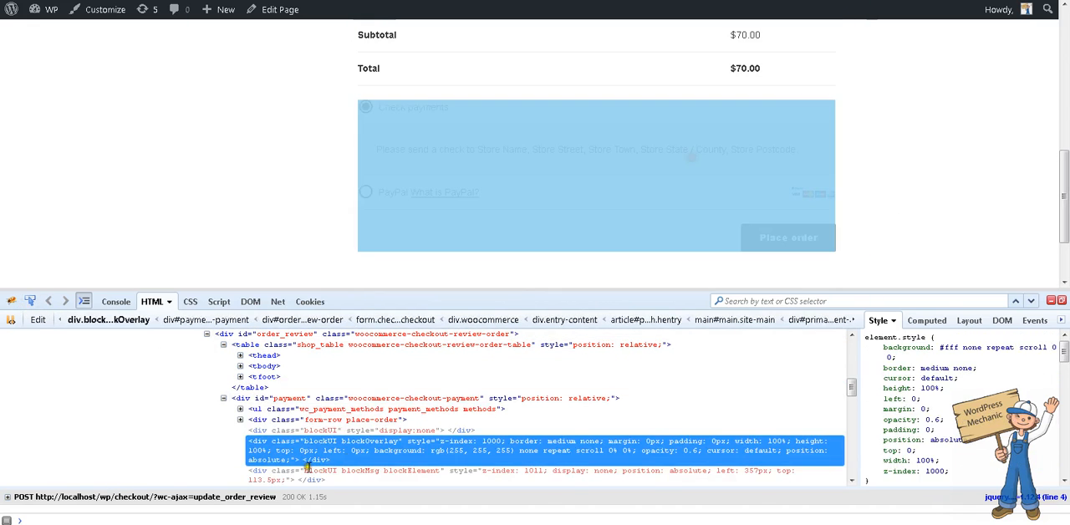
key(Delete)
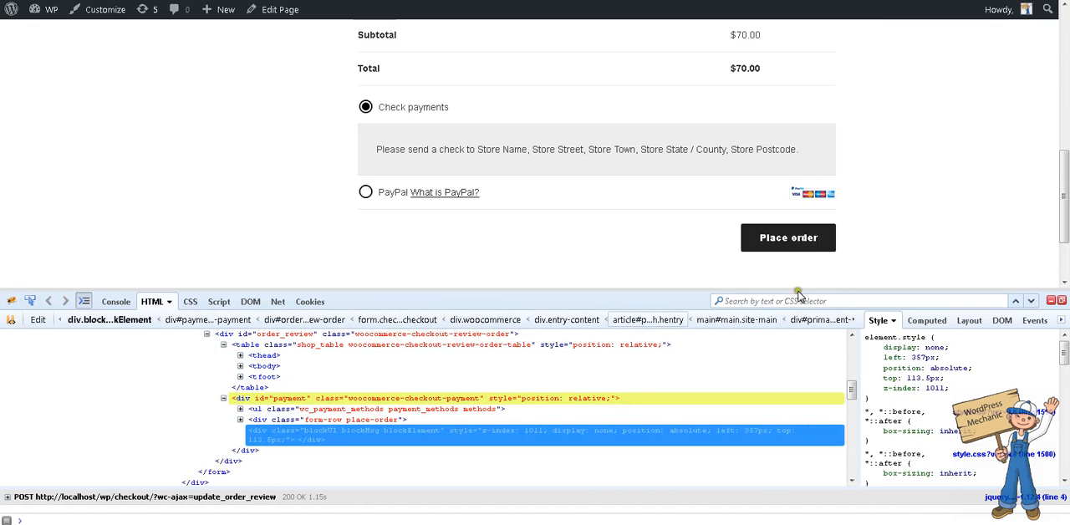
click(1051, 301)
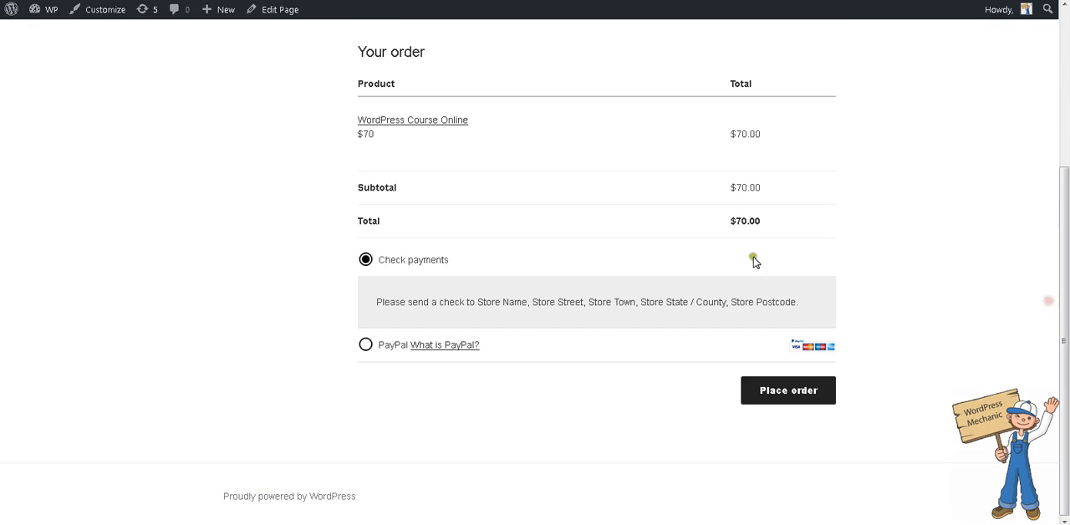
click(790, 388)
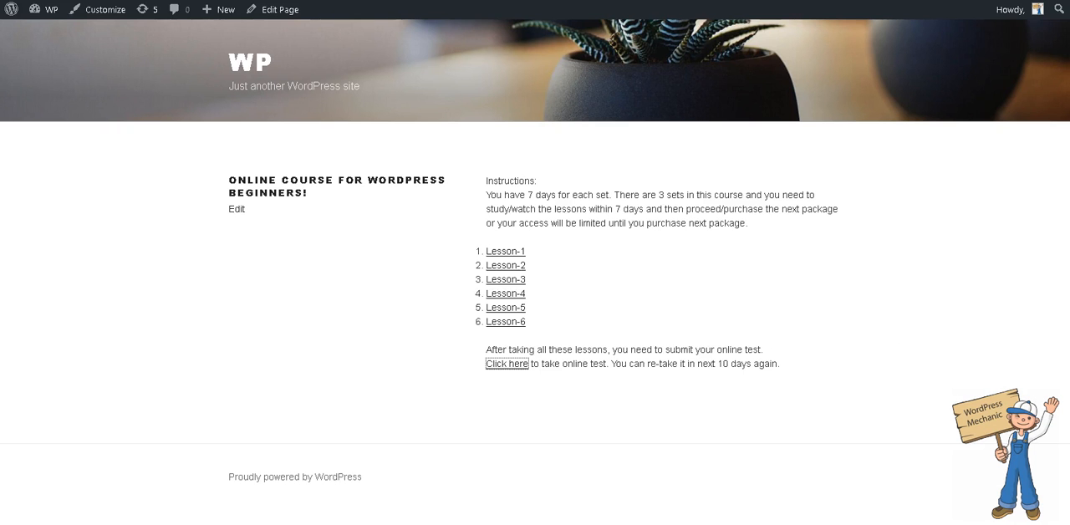
- Open the online test again from the course page and check its content with the Set-3 package purchased
click(515, 368)
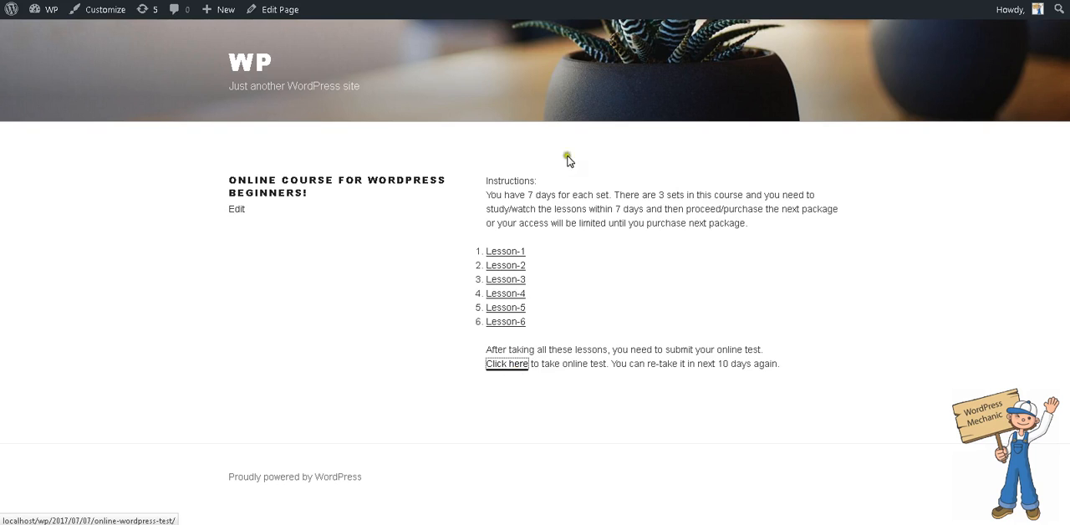
scroll(733, 225, down, 5)
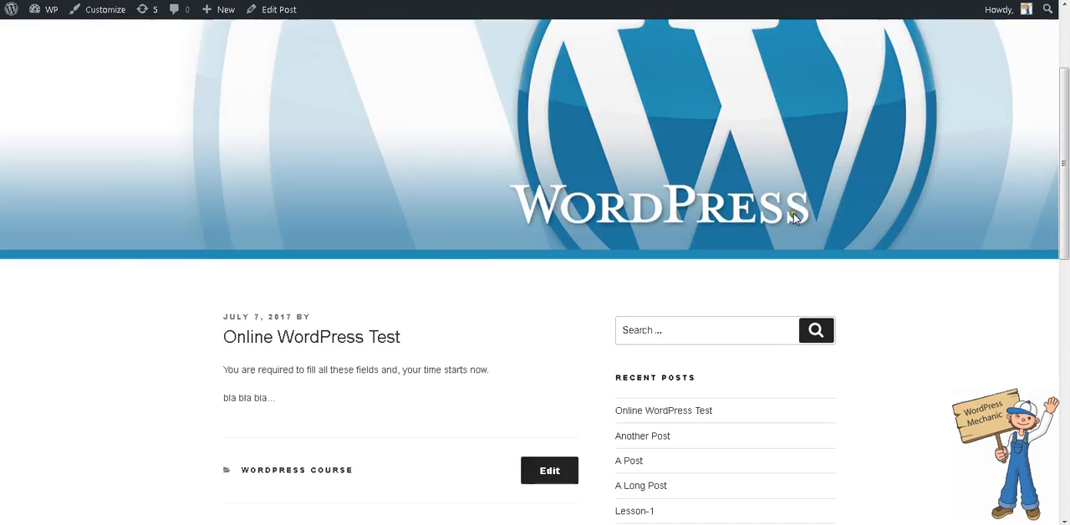
scroll(649, 201, up, 2)
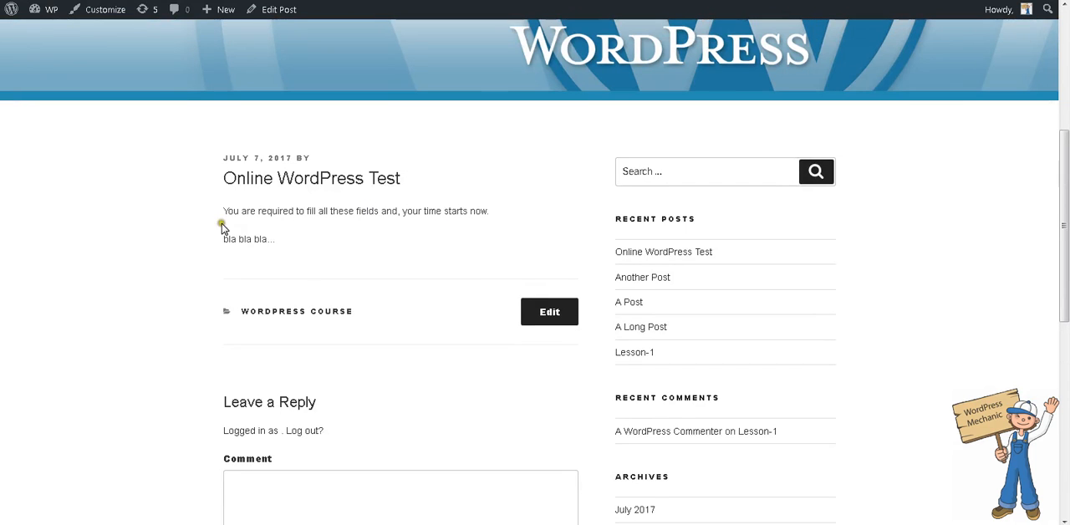
- Review the Online WordPress Test text, then the installment slabs in the course product's Woo Installments data
drag(218, 218, 399, 214)
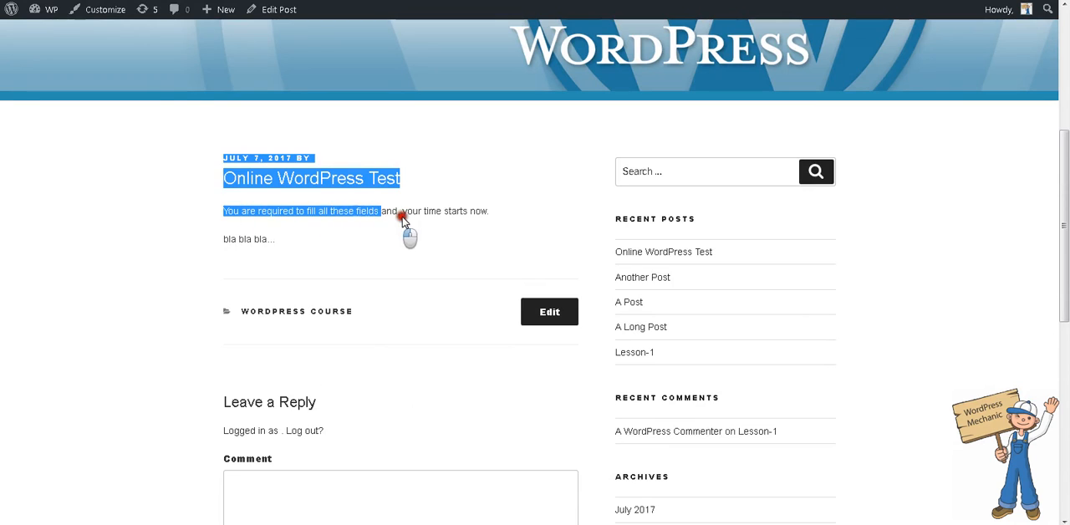
click(418, 219)
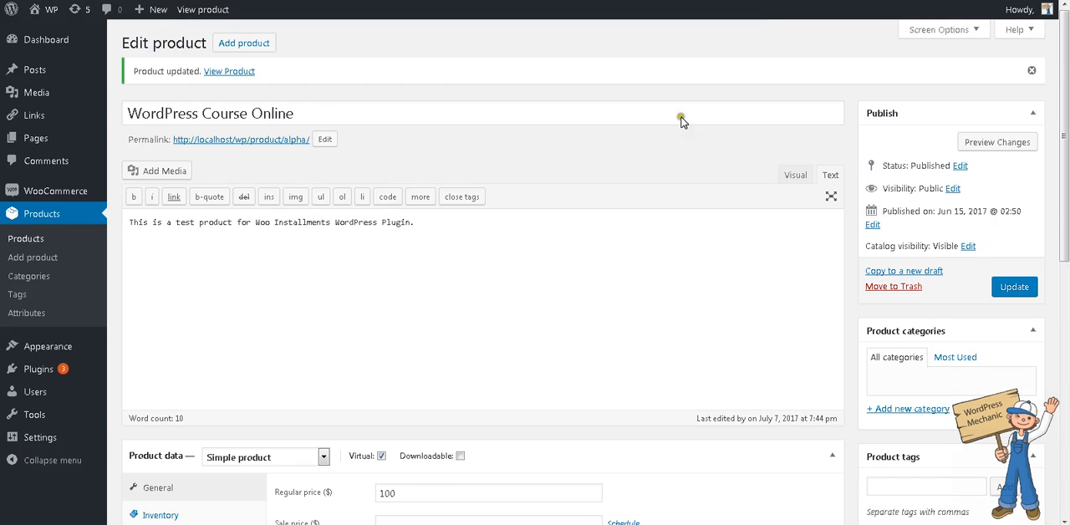
scroll(209, 336, down, 5)
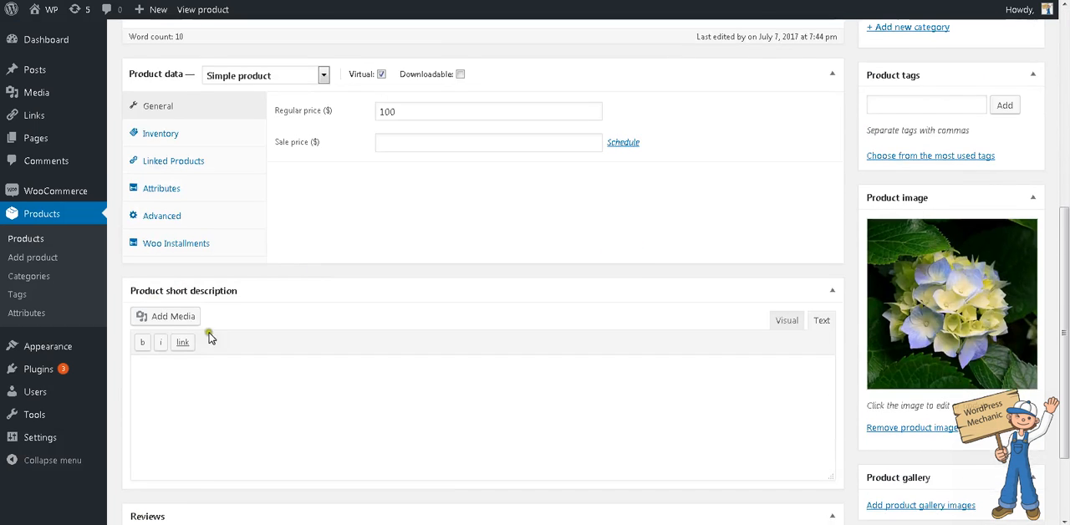
click(198, 243)
drag(590, 220, 182, 163)
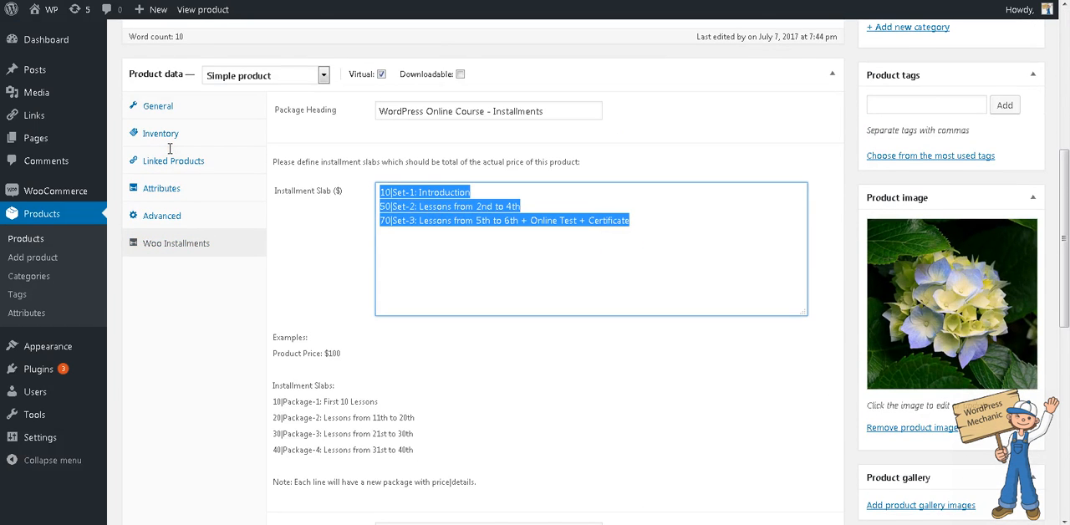
click(608, 209)
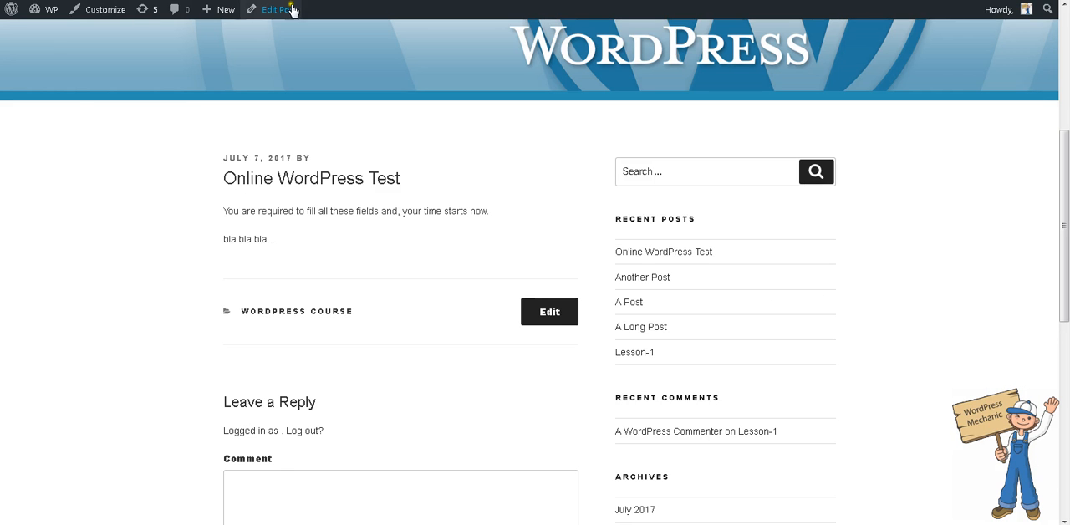
- Open the Online WordPress Test post for editing and check the WordPress Course Online tiers selected in its Installments Control
click(267, 9)
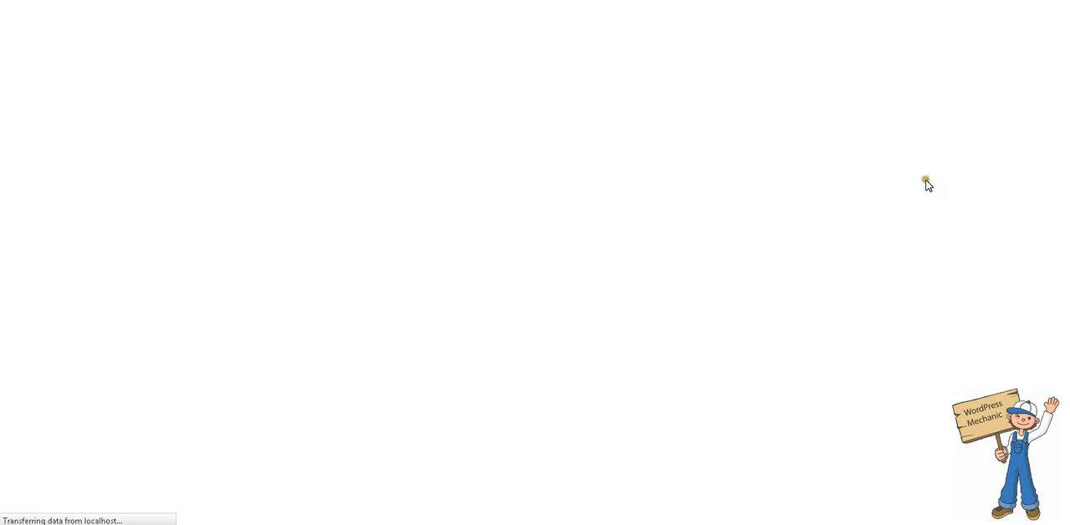
scroll(979, 205, down, 1)
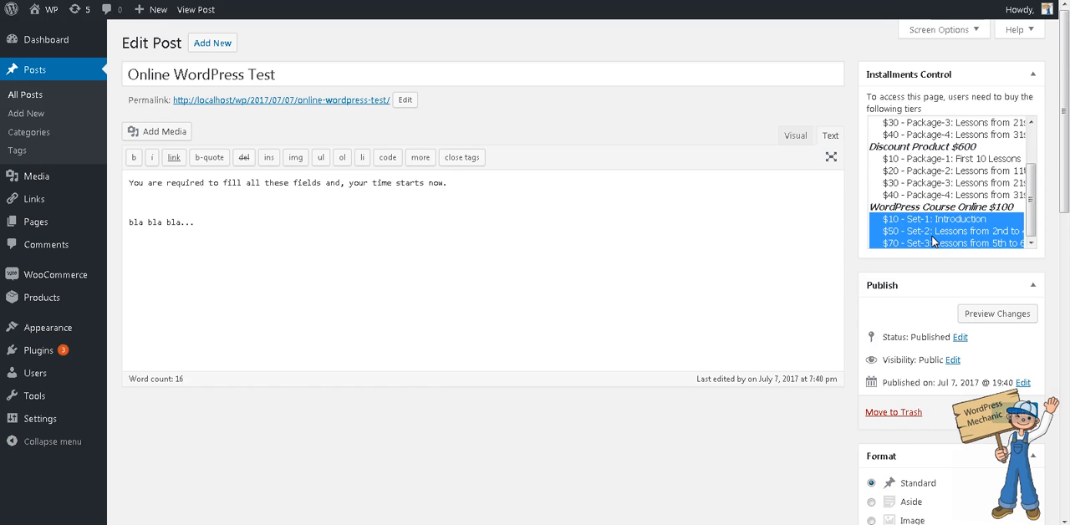
scroll(933, 242, down, 2)
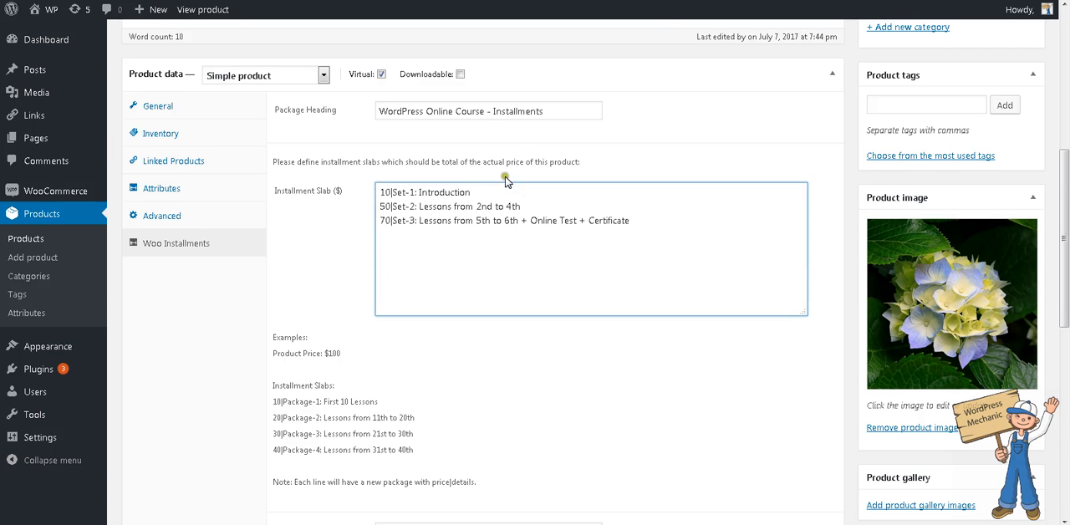
- Examine the course product's validity period alongside its three installment slab lines
scroll(506, 179, down, 4)
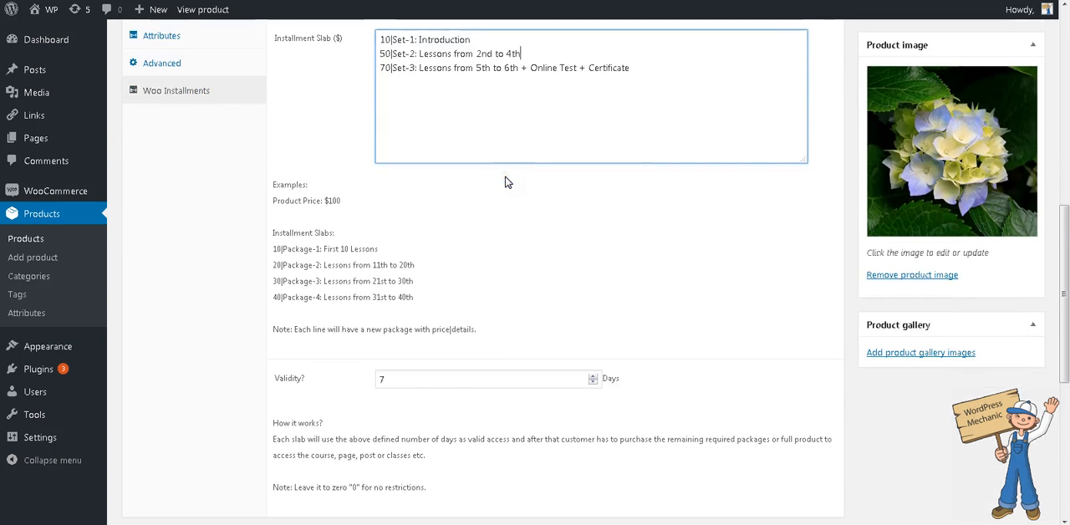
drag(468, 380, 190, 389)
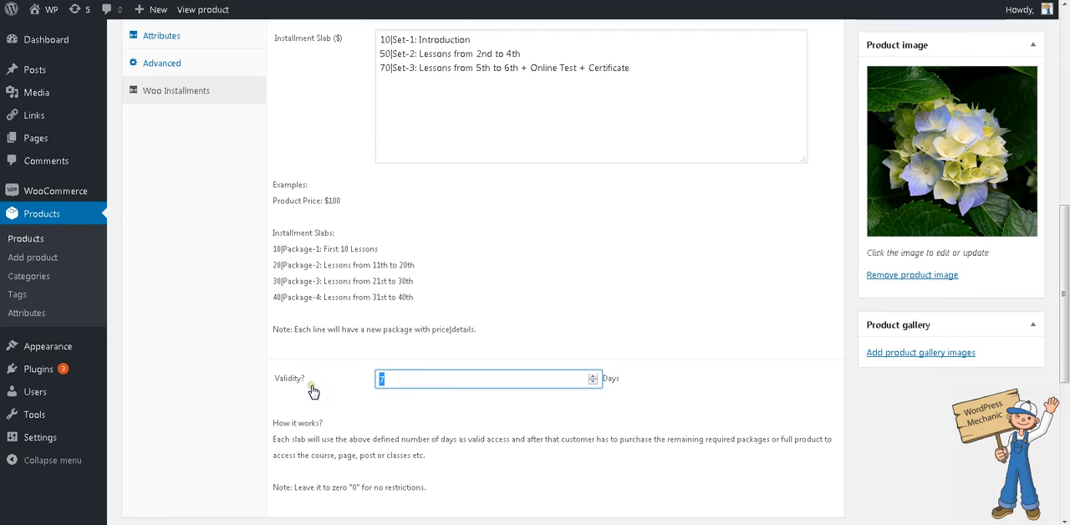
drag(732, 90, 378, 14)
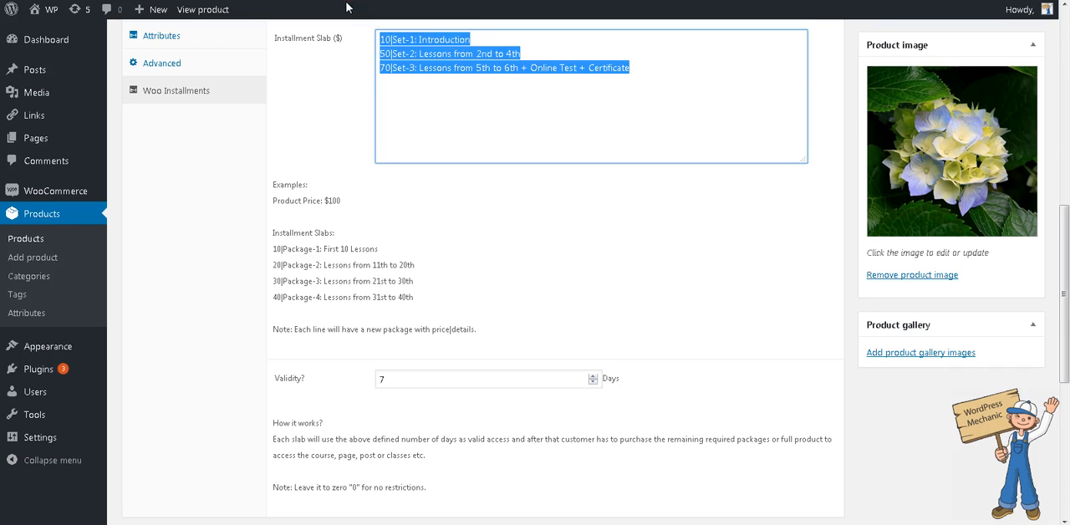
double_click(424, 379)
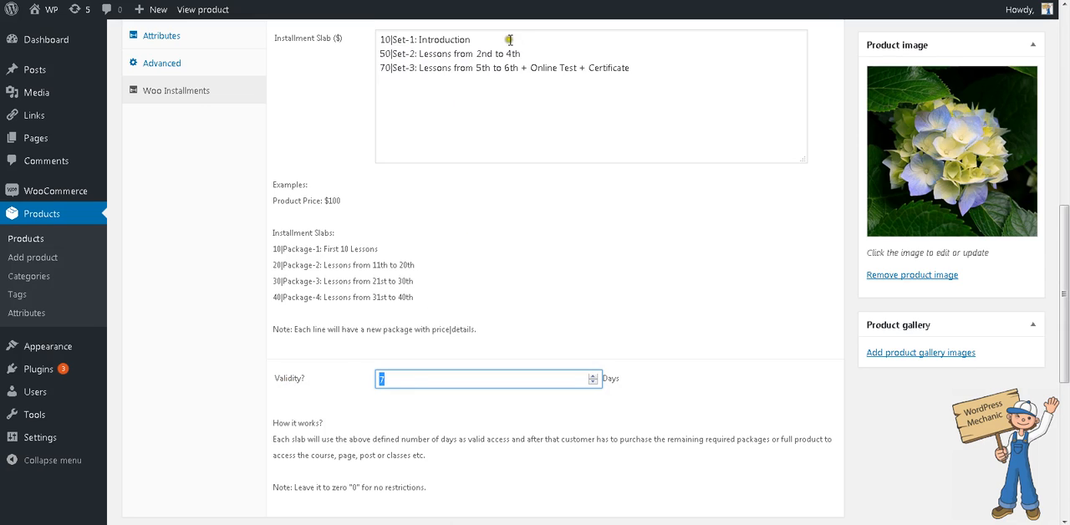
drag(507, 39, 355, 32)
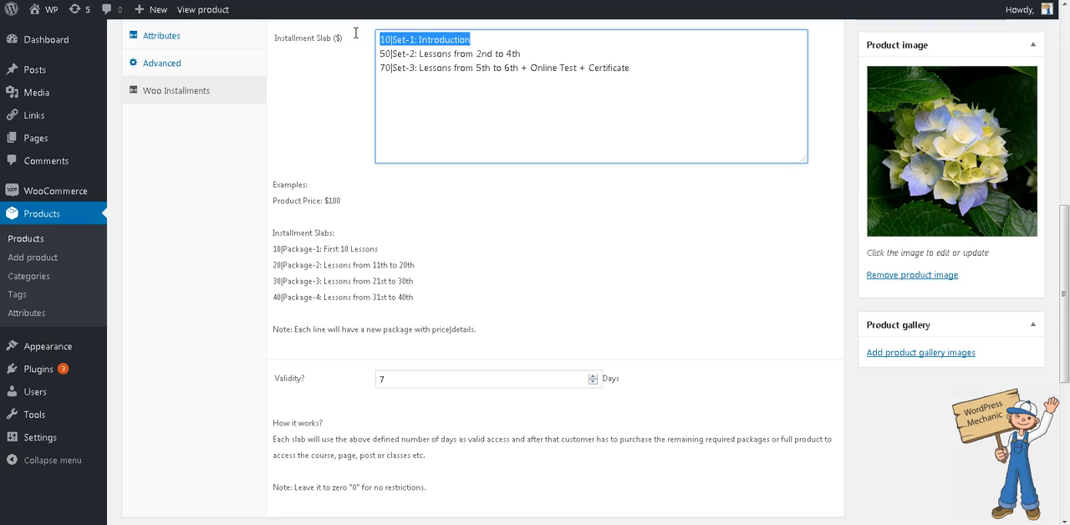
drag(505, 42, 366, 43)
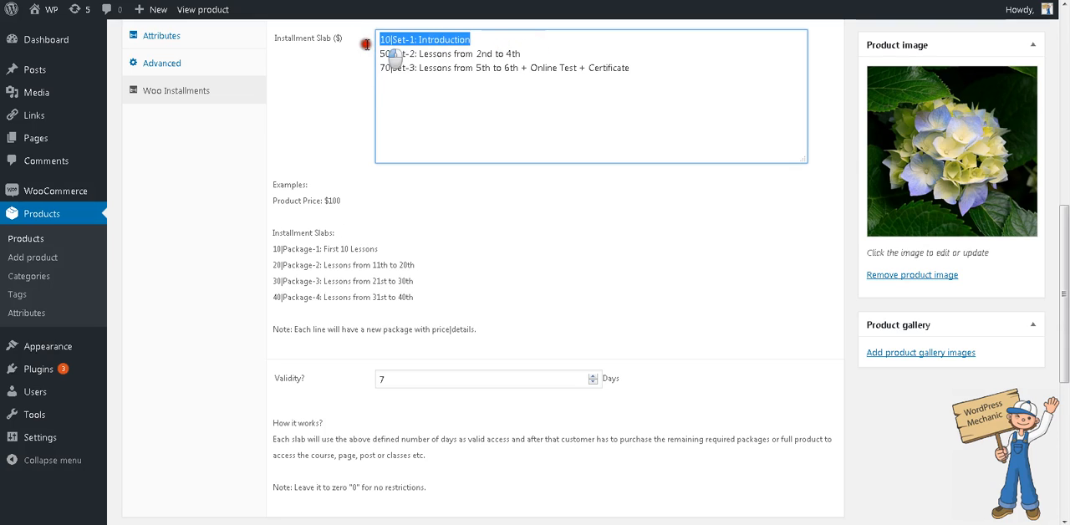
click(545, 56)
drag(682, 65, 532, 69)
- Set the course product's installment validity to 0 days and check the note about having no restrictions
click(476, 381)
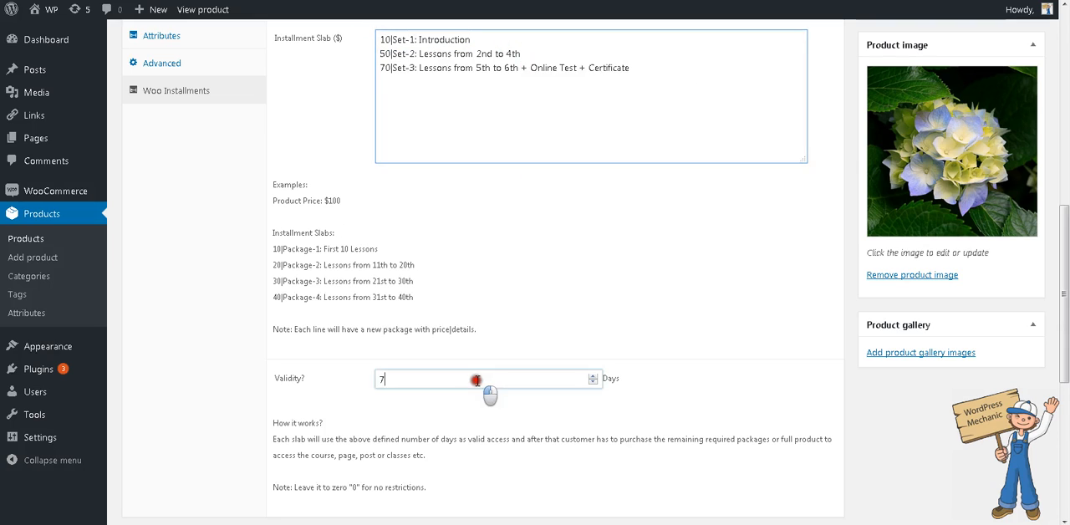
double_click(476, 380)
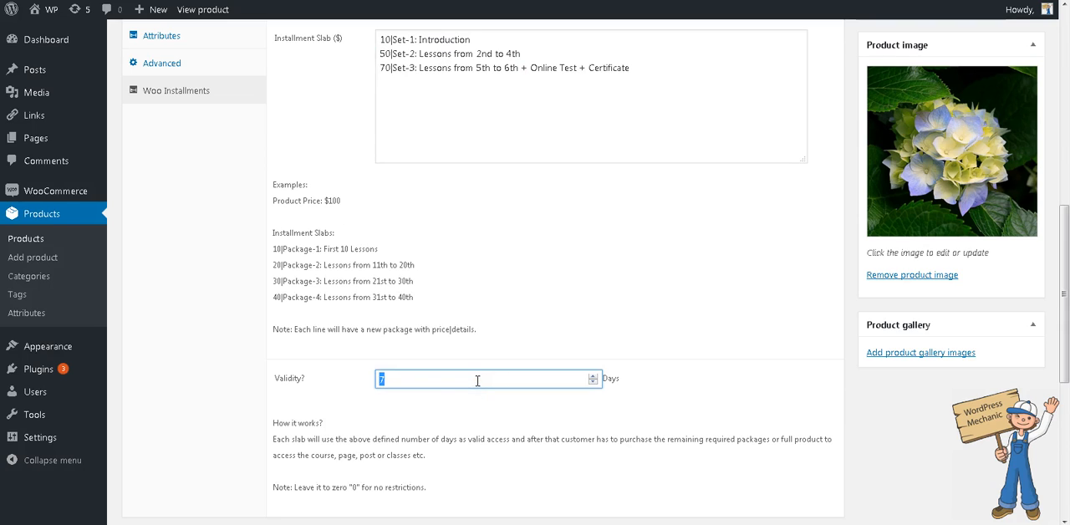
text(0)
drag(273, 487, 427, 492)
click(318, 490)
click(427, 492)
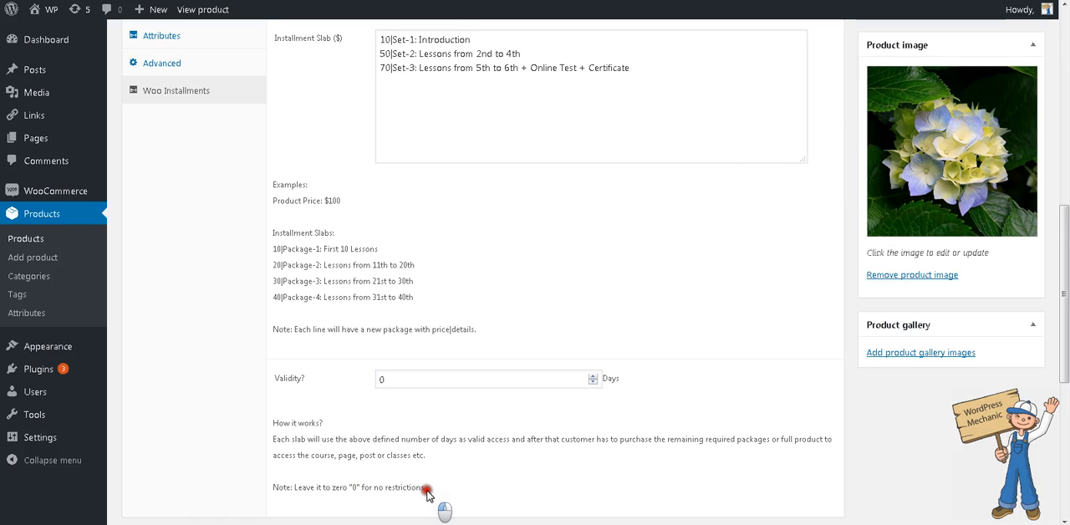
- Review the Set-2 slab line and the full list of installment slabs with the validity at 0
click(554, 58)
drag(357, 64, 357, 57)
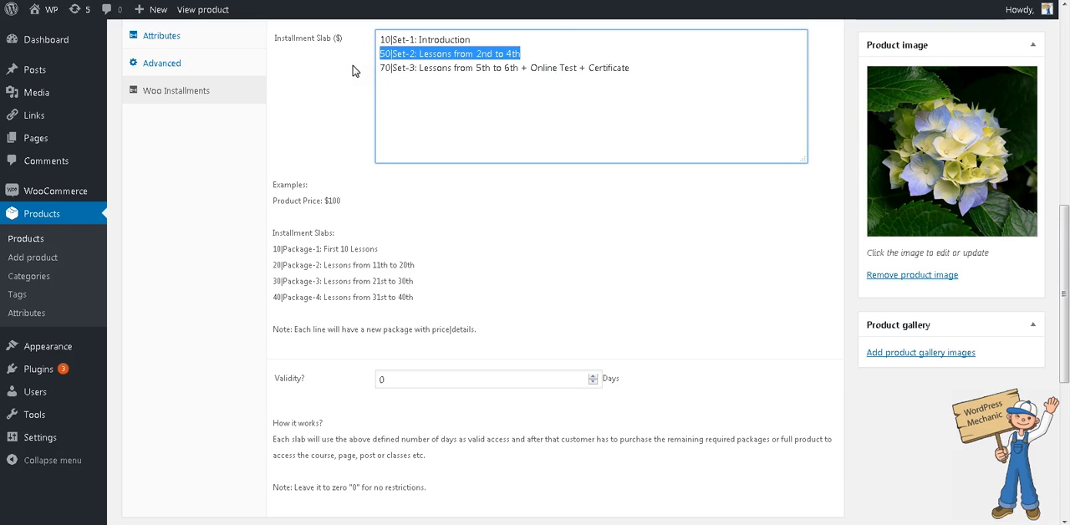
click(528, 43)
drag(644, 71, 380, 38)
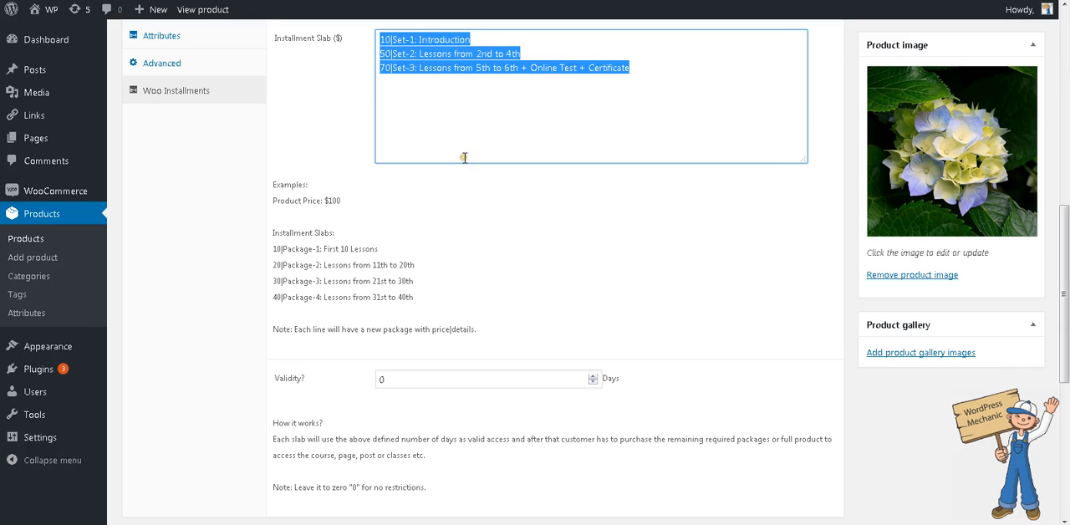
- Open the Woo Installments Pro settings and show the post types available for the installment control metabox
scroll(465, 156, up, 2)
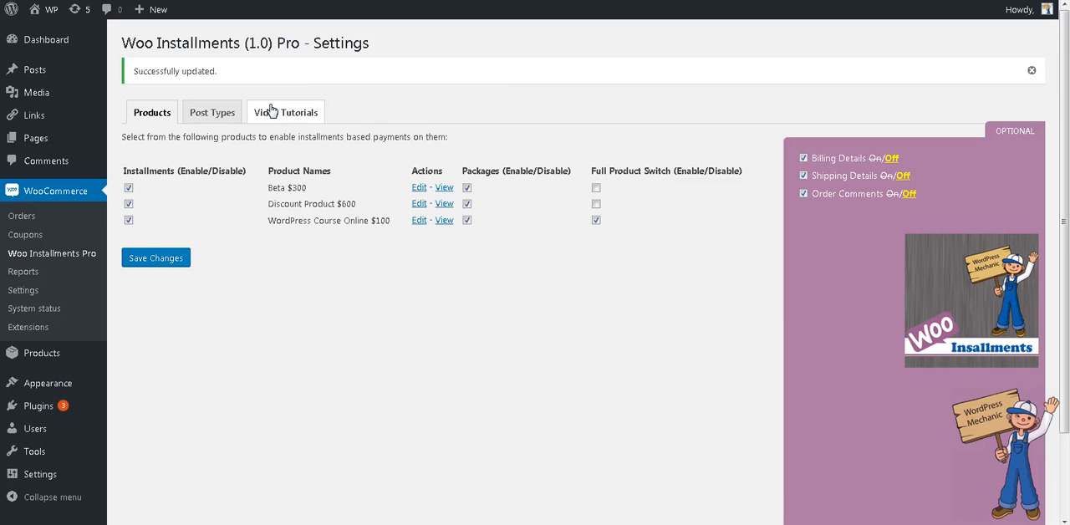
click(224, 112)
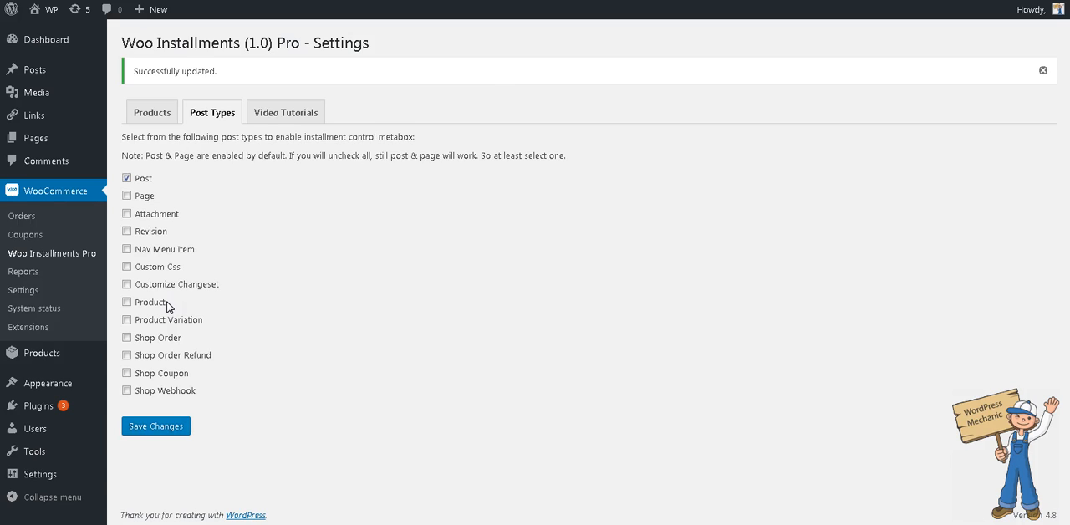
- Review the Online WordPress Test post's text and the WordPress Course Online tiers required to access it
click(30, 254)
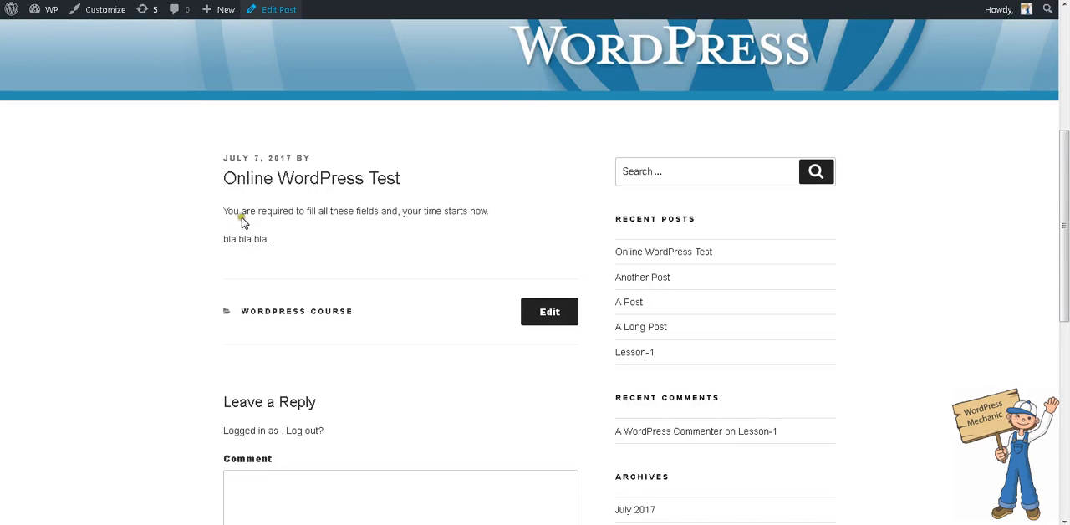
drag(242, 212, 481, 210)
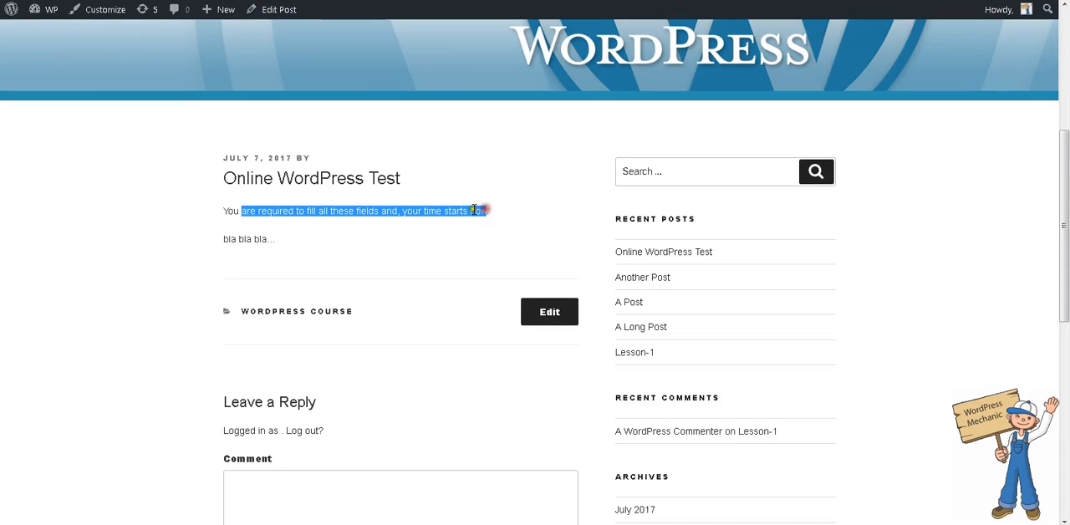
triple_click(297, 216)
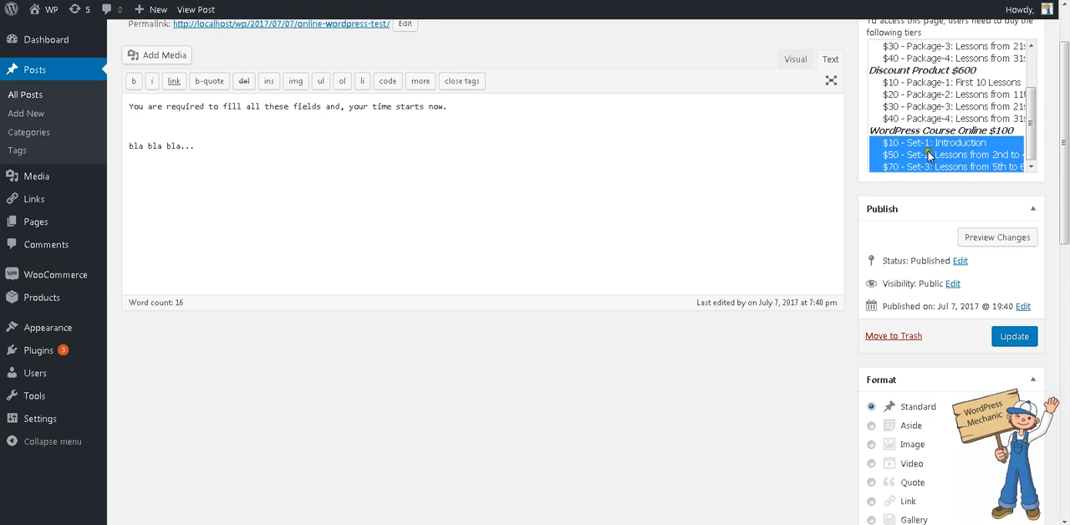
scroll(515, 186, up, 1)
click(320, 262)
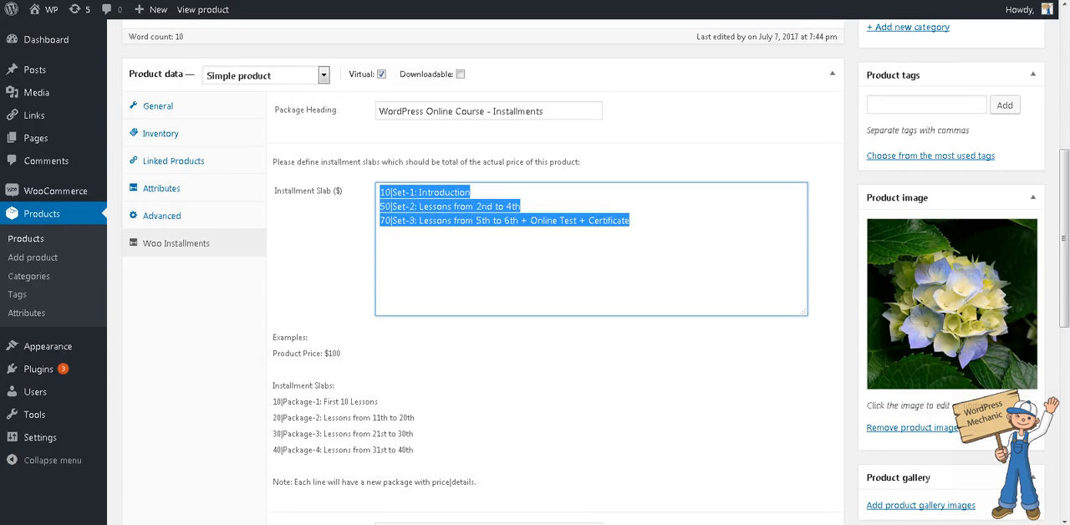
- Review the WordPress Course Online product from its description through the package heading, installment slabs, example slabs and validity notes
click(705, 255)
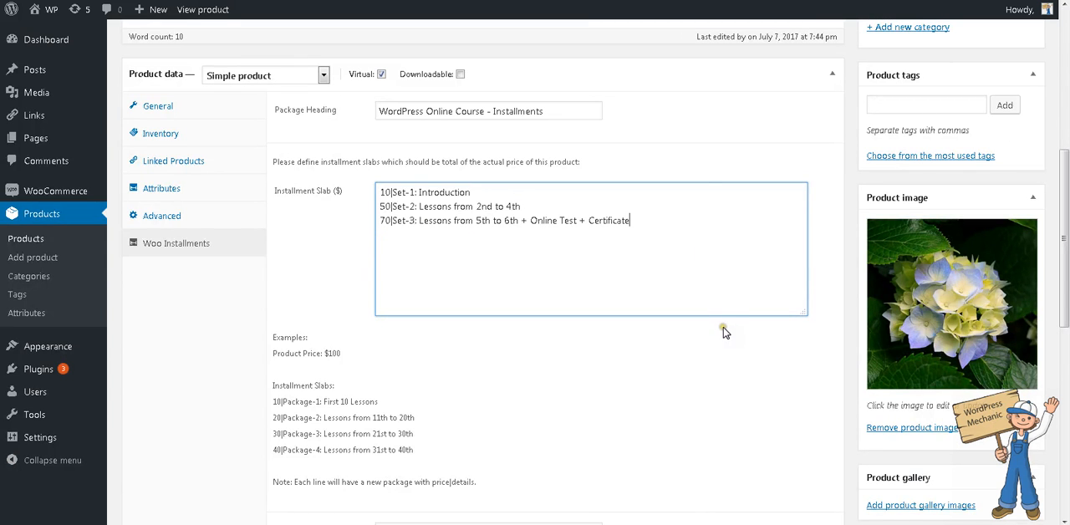
scroll(724, 338, up, 2)
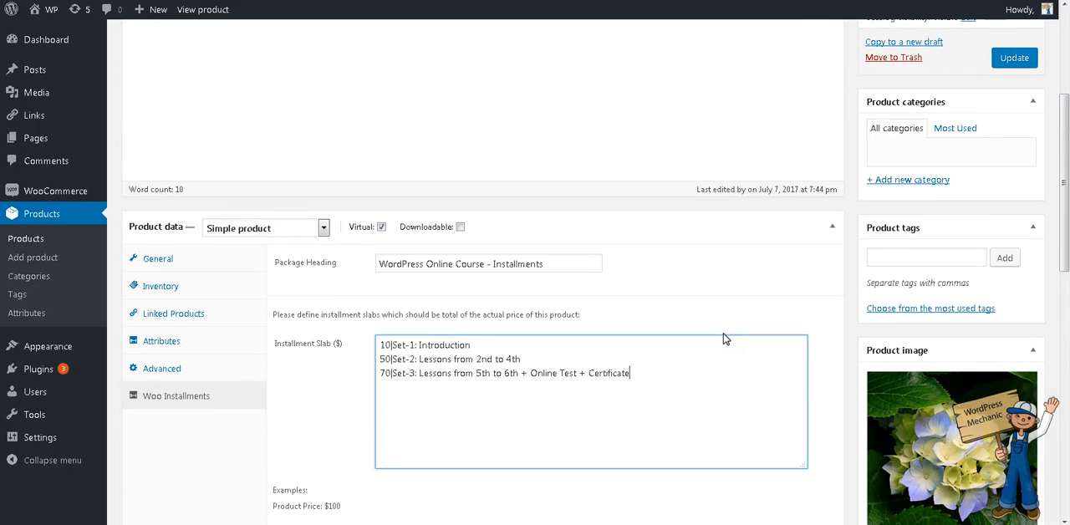
scroll(724, 338, up, 3)
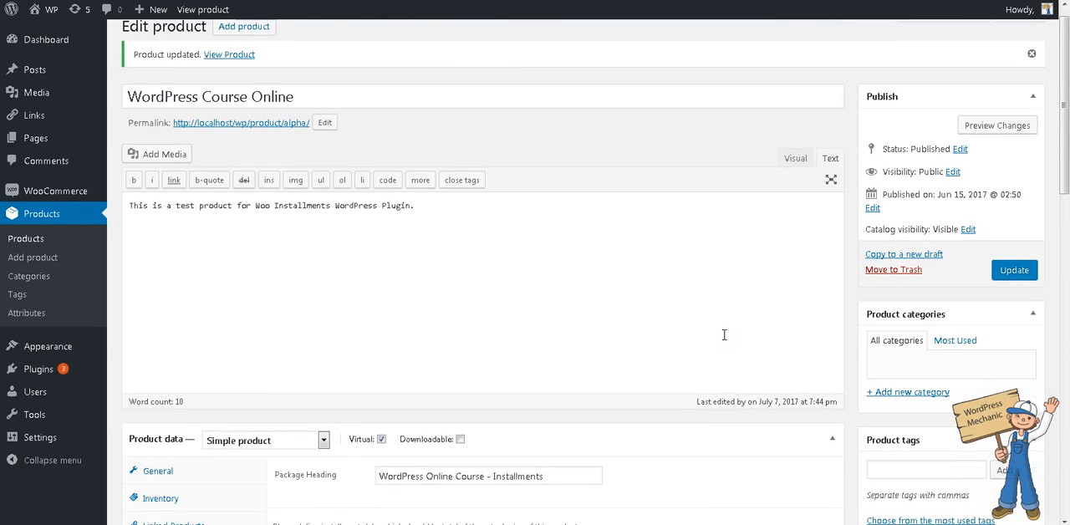
scroll(724, 334, down, 5)
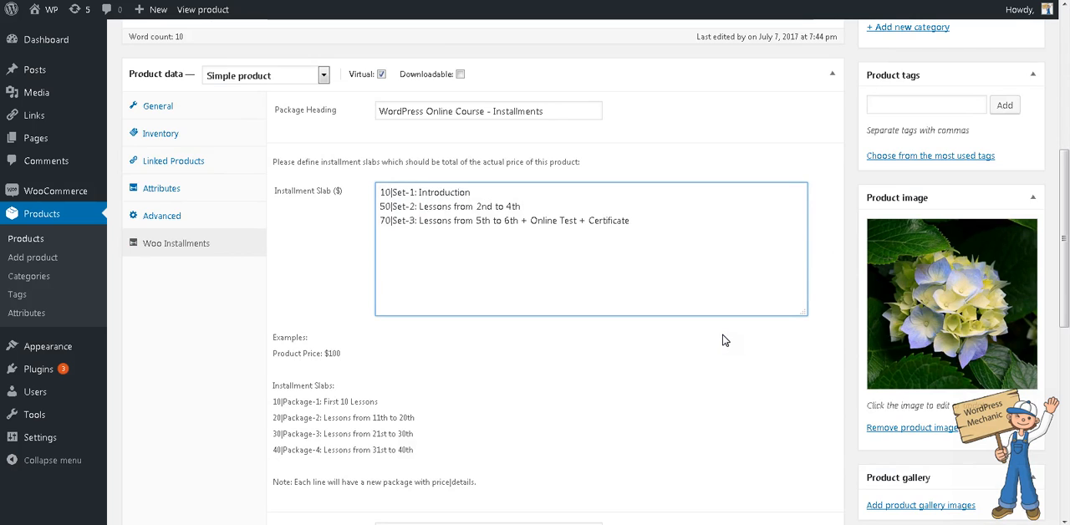
scroll(724, 340, down, 2)
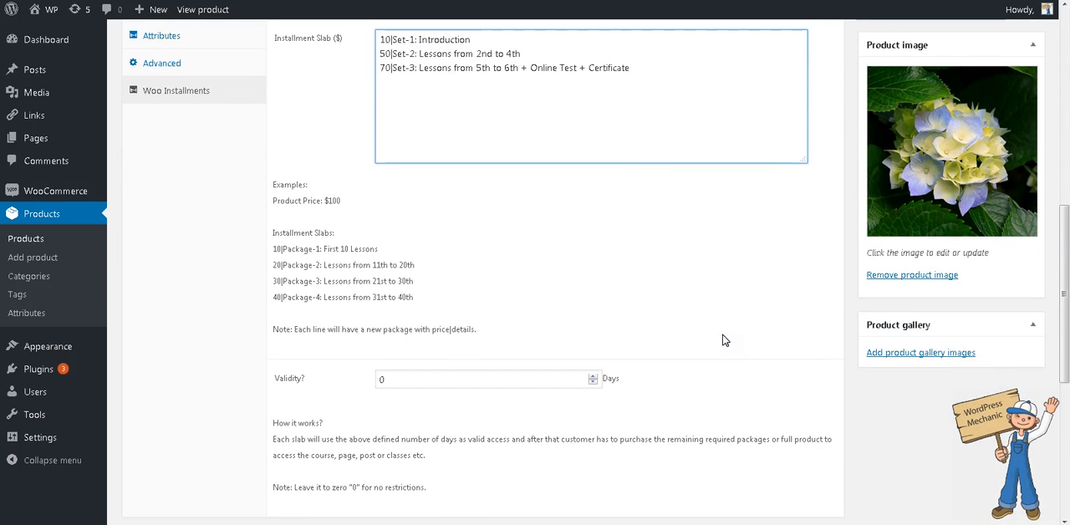
scroll(724, 341, up, 7)
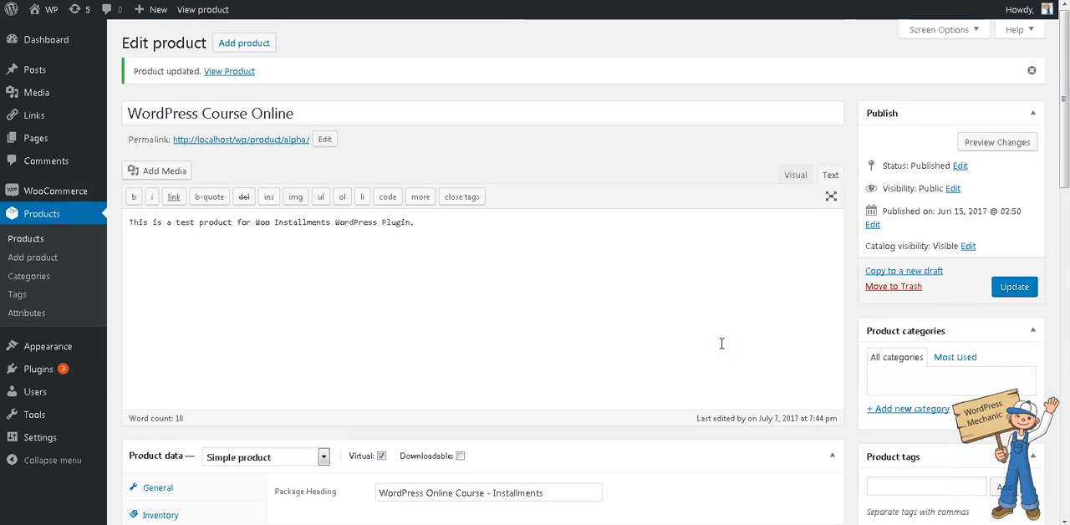
click(722, 350)
scroll(724, 353, down, 4)
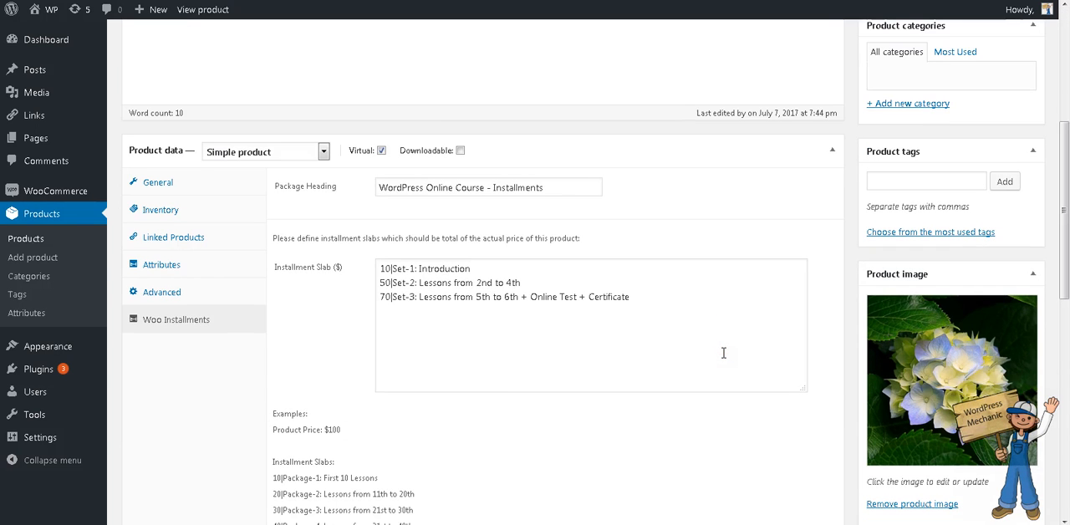
scroll(724, 353, down, 3)
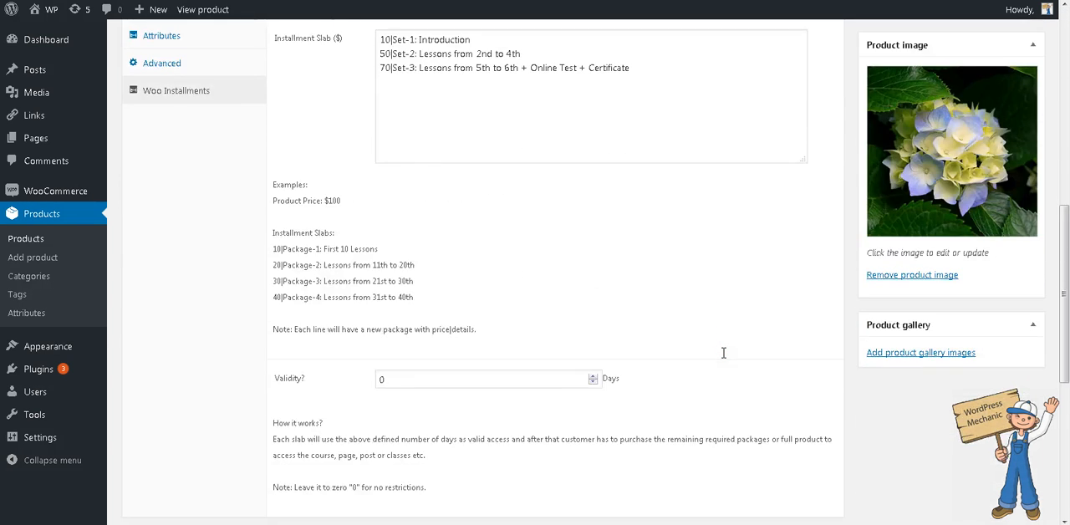